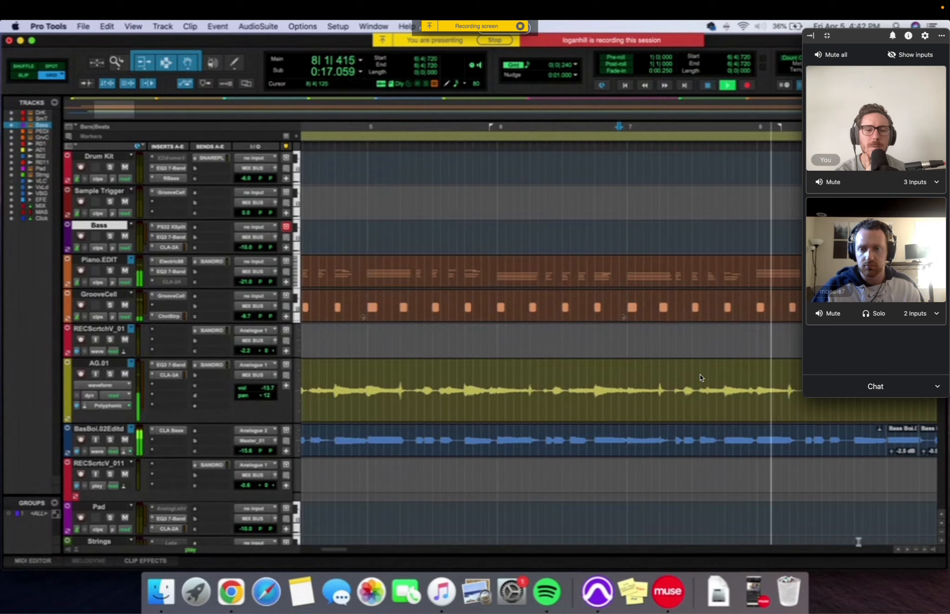
Step: Collapse the video call side panel and stop the song playback
mouse_move(801, 13)
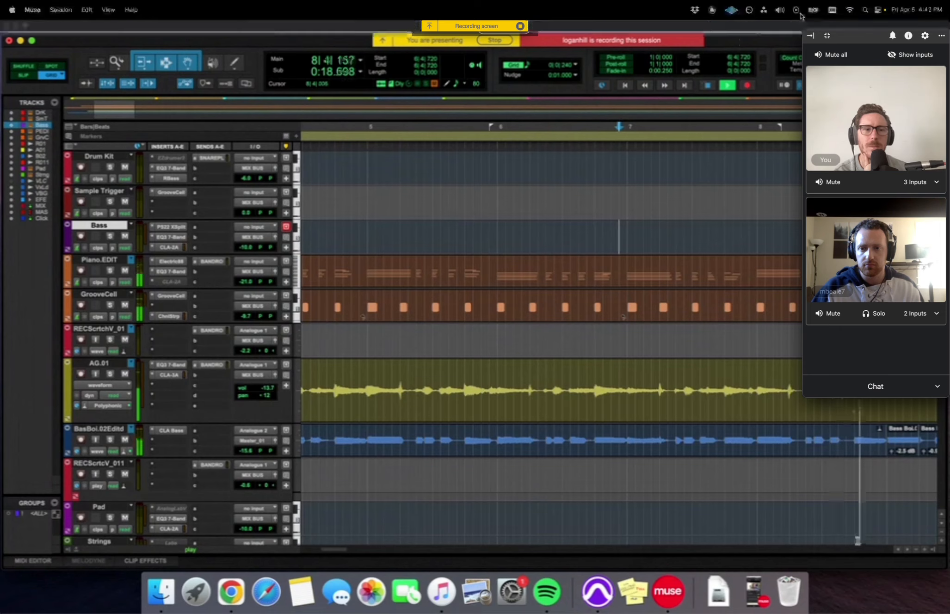
left_click(811, 36)
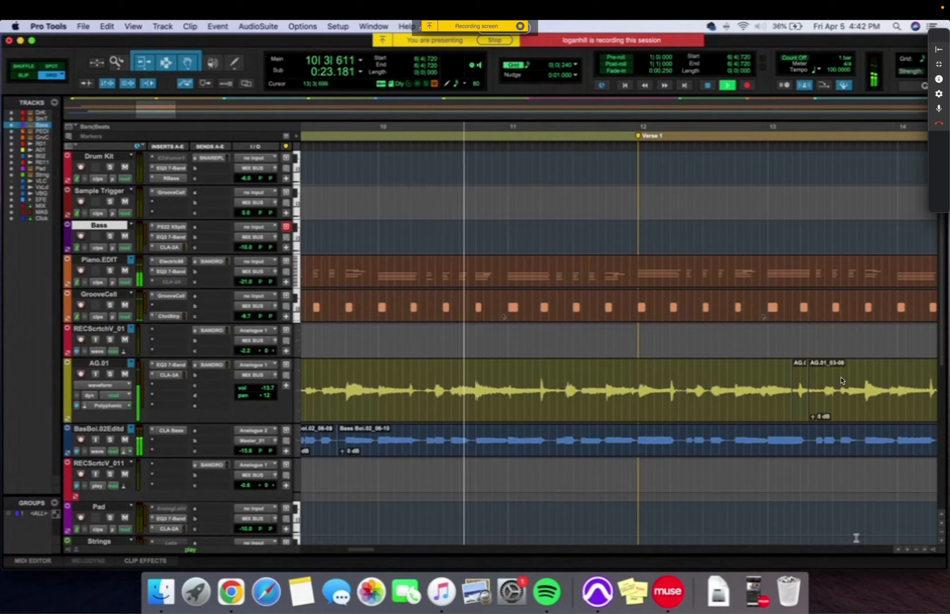
key("space")
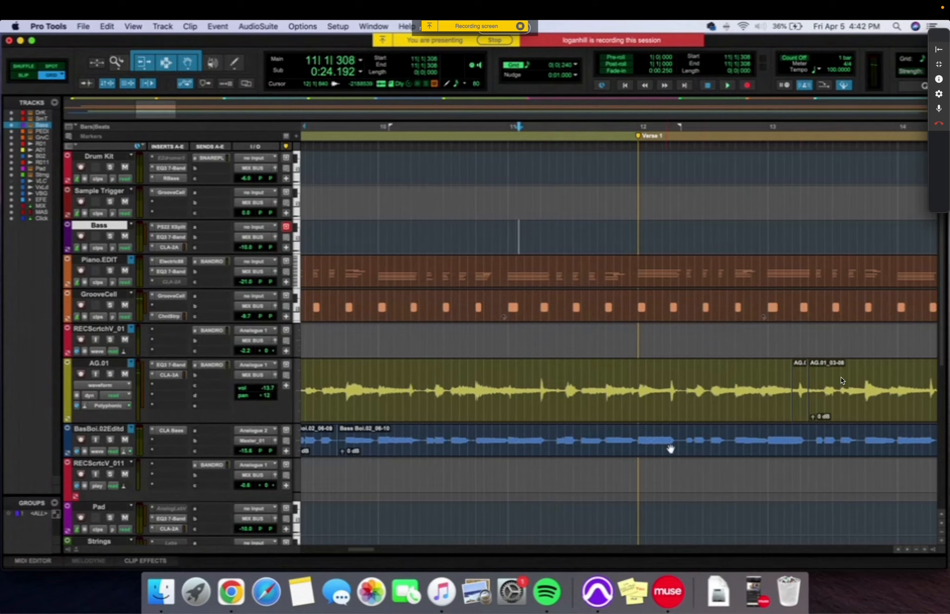
Step: Rewind the session to around bar 5 and play the intro through to about bar 10
key("comma")
key("comma")
key("comma")
key("comma")
key("comma")
key("comma")
key("comma")
key("comma")
key("comma")
key("comma")
key("comma")
key("comma")
key("comma")
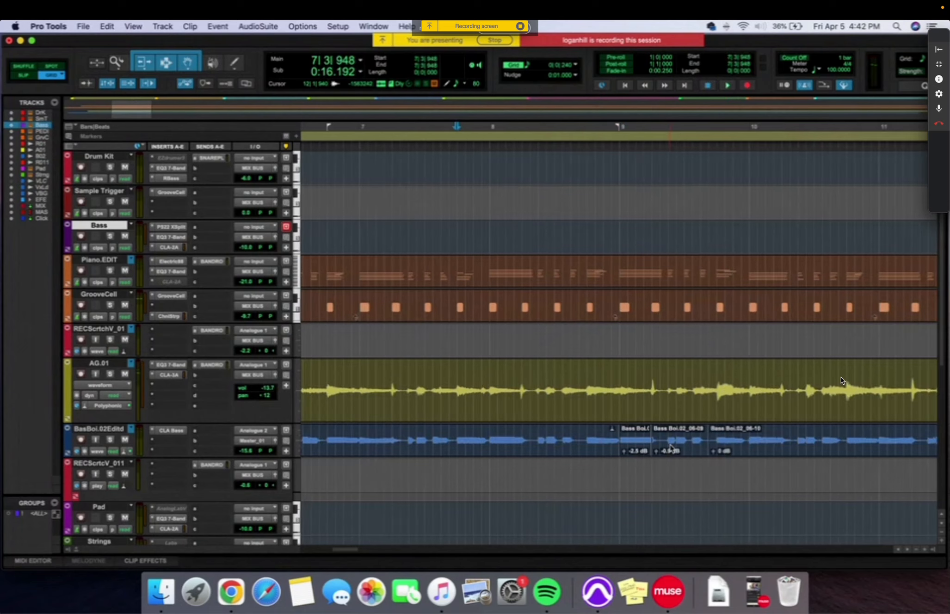
key("space")
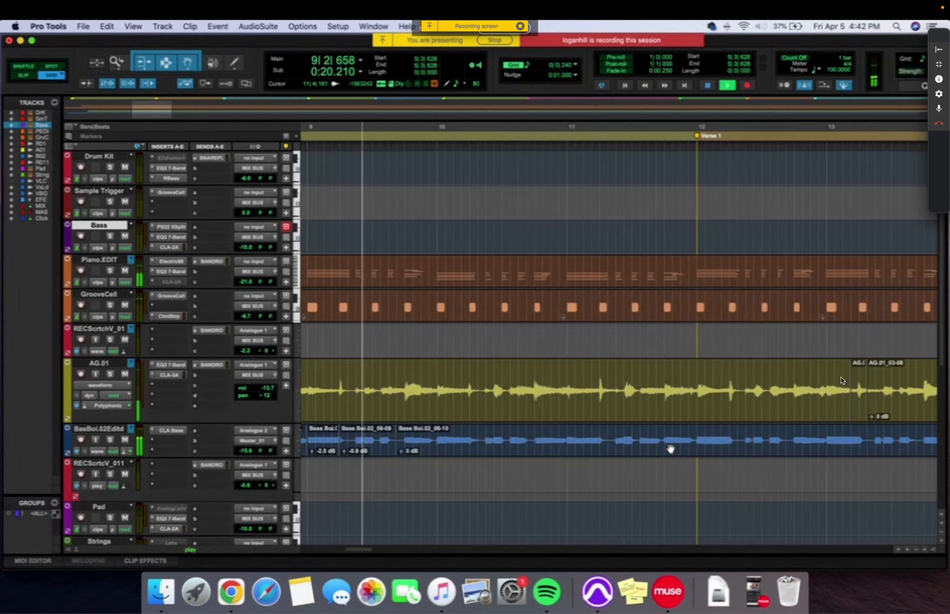
key("space")
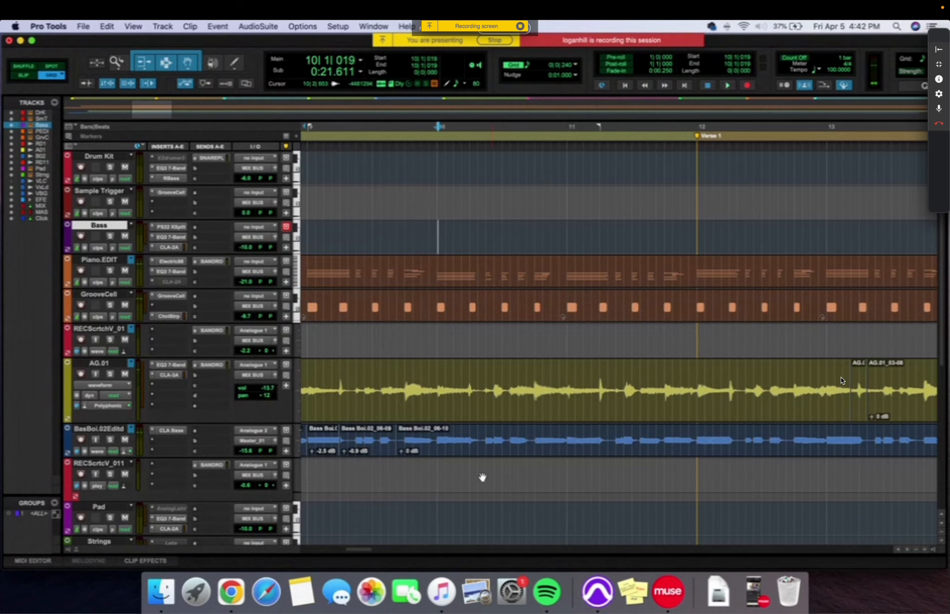
Step: Locate the spots to examine on the AG.01 waveform, placing the edit cursor at 8|2|000 and 9|1|000
left_click_drag(372, 551, 359, 551)
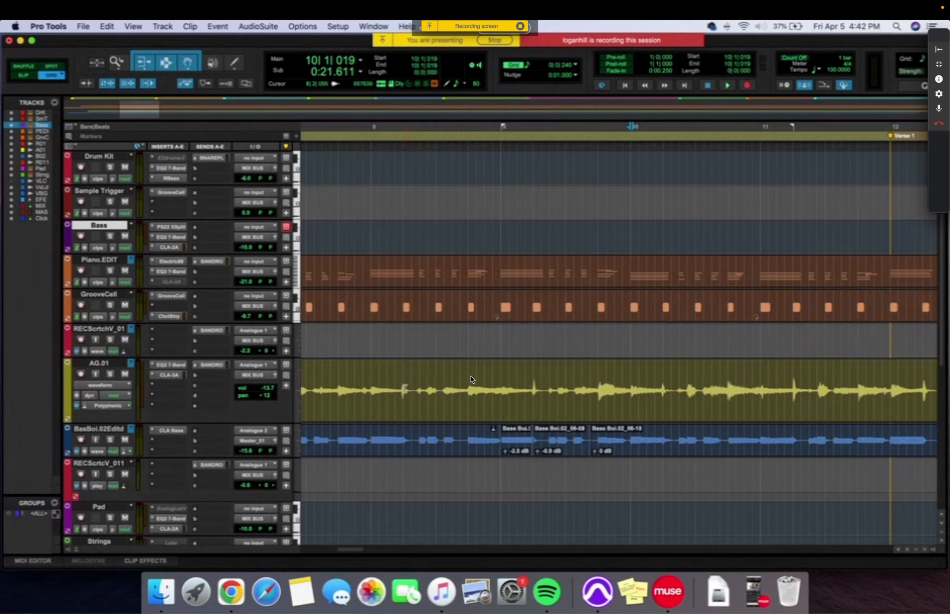
left_click(404, 389)
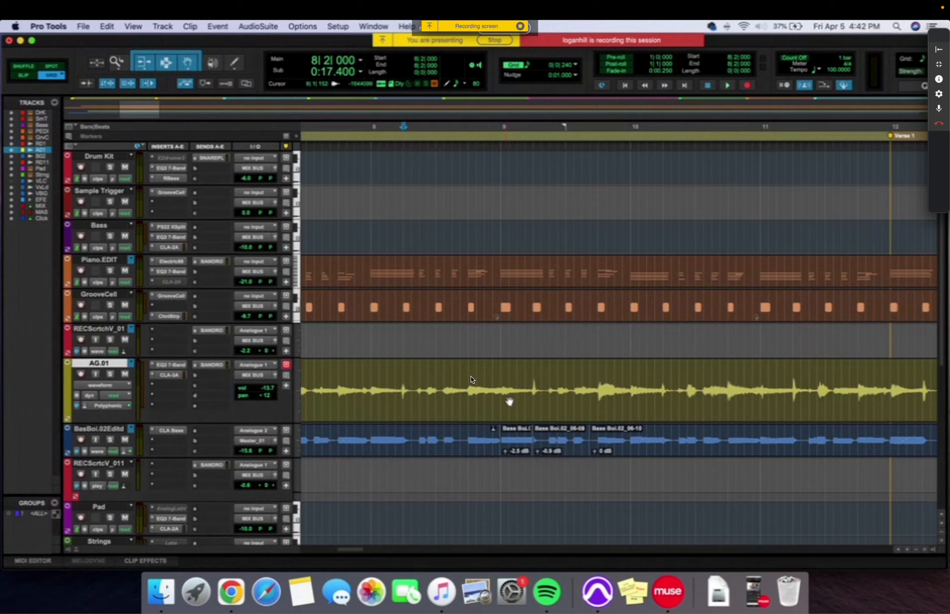
left_click(534, 388)
left_click(501, 388)
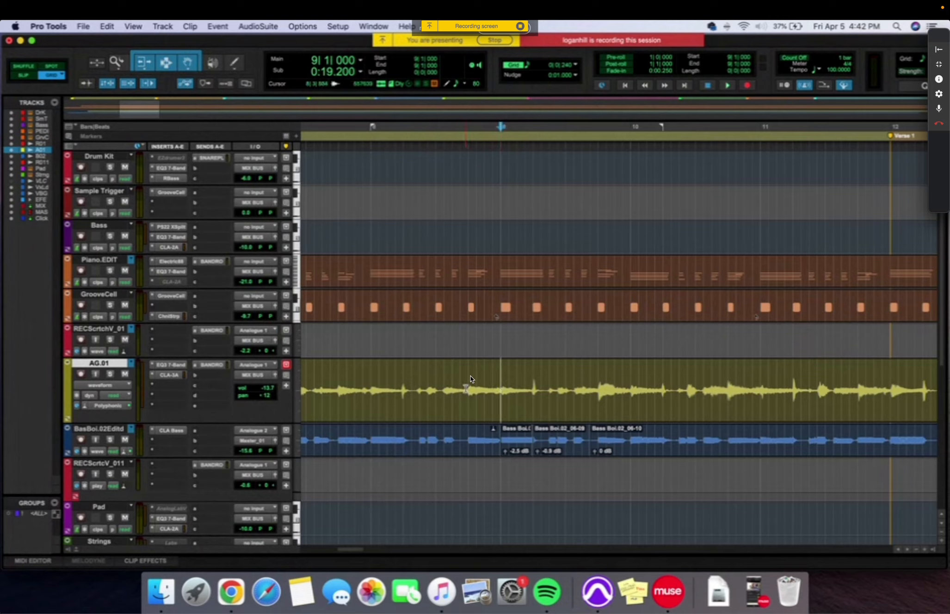
Step: Select about two beats of the AG.01 track from 8|3|240 and play the selection
left_click(443, 391)
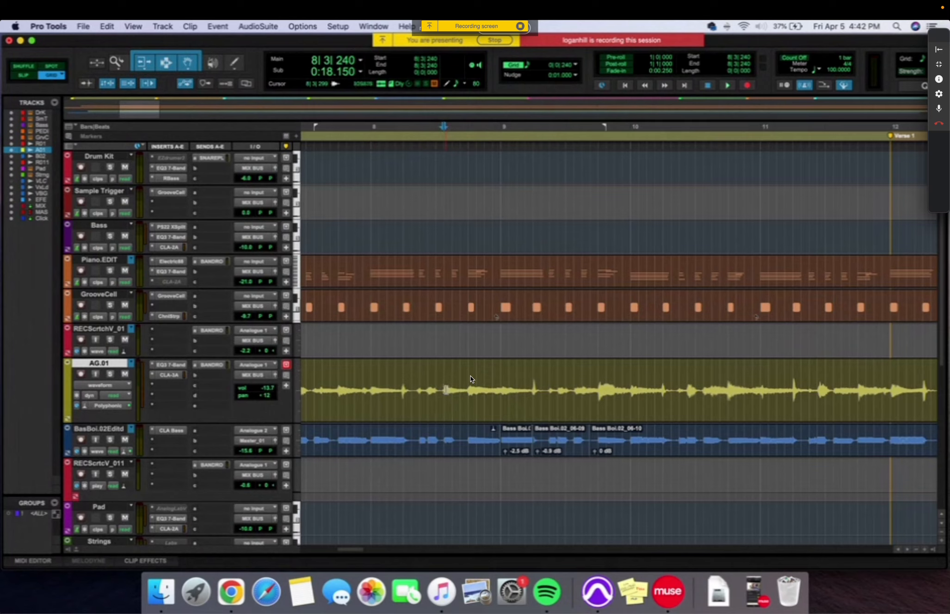
left_click_drag(443, 391, 509, 391)
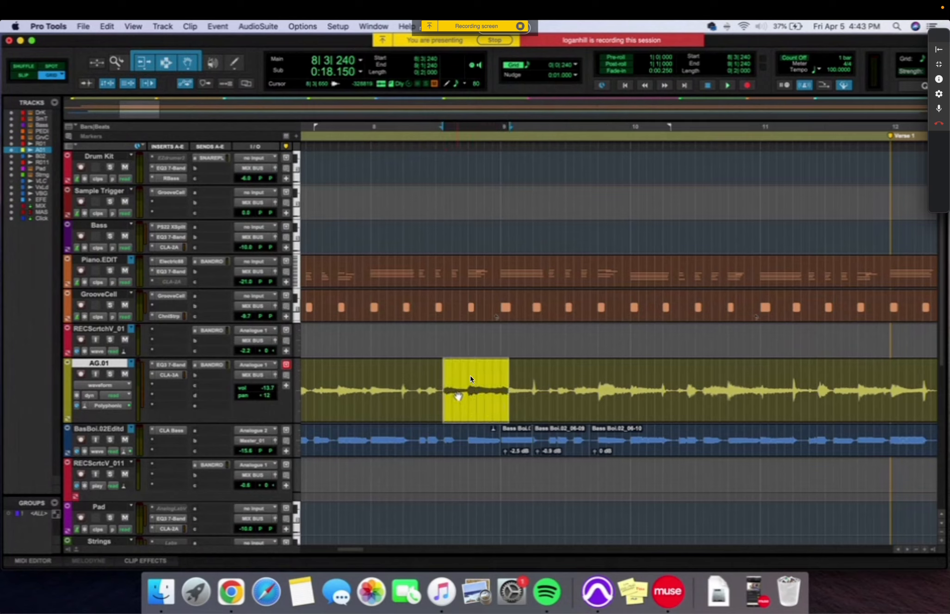
key("space")
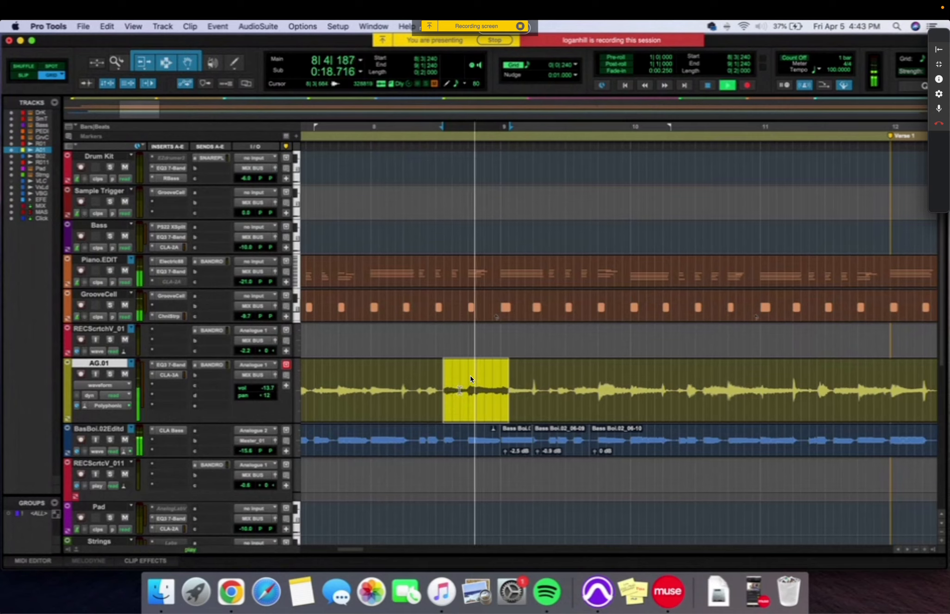
key("space")
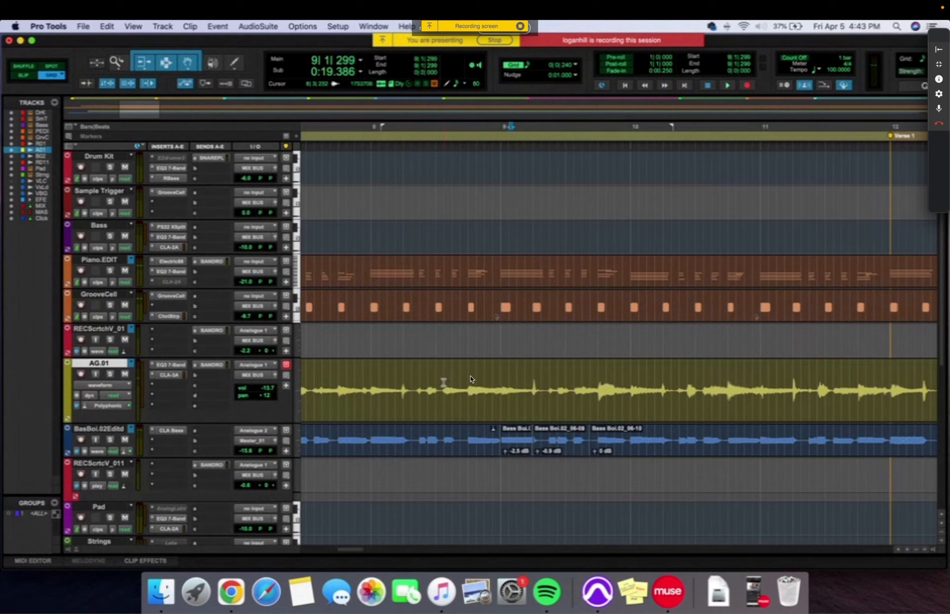
Step: Play the song from 9|1|720 on the AG.01 track and place the edit cursor at 9|2|000
left_click(442, 384)
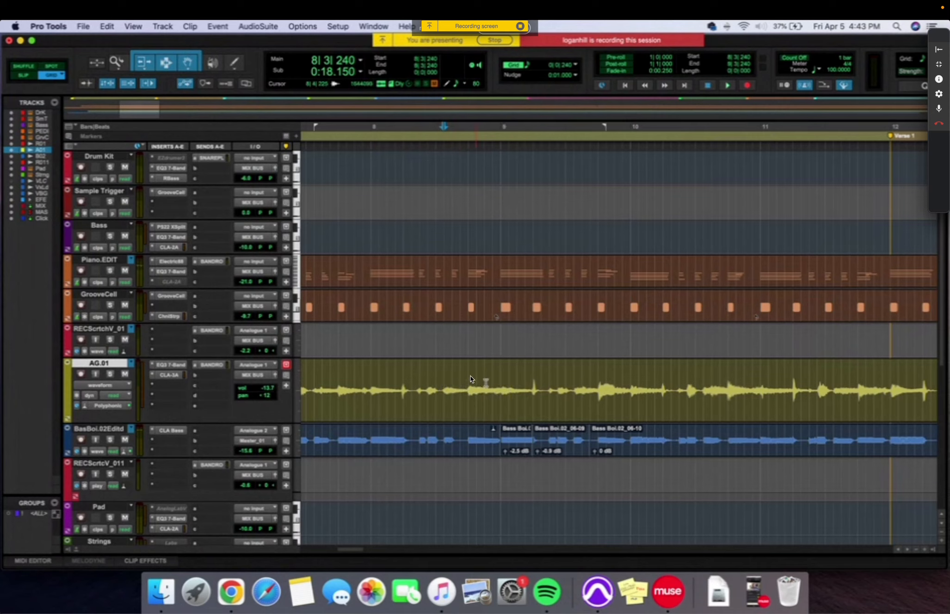
left_click(525, 384)
key("space")
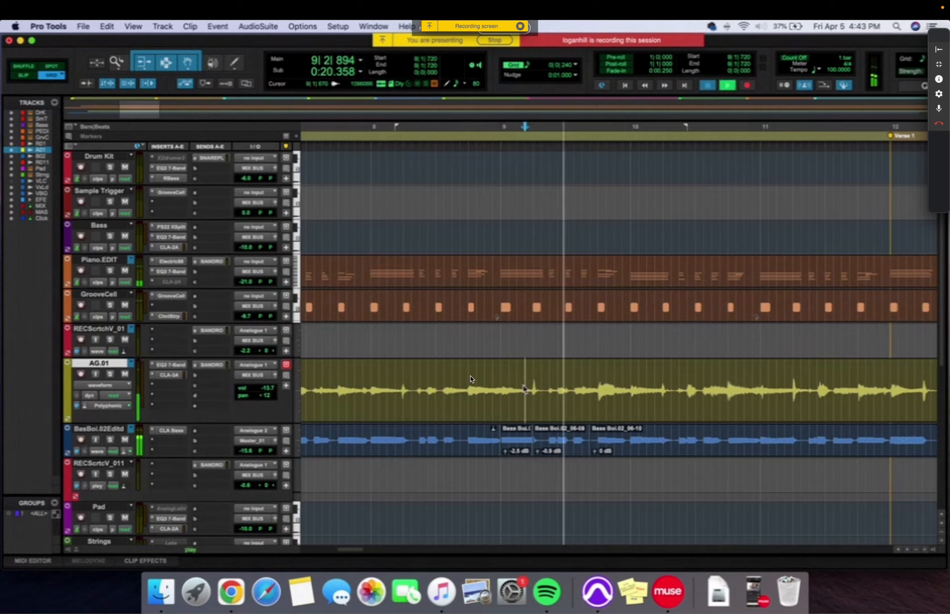
key("space")
left_click(532, 385)
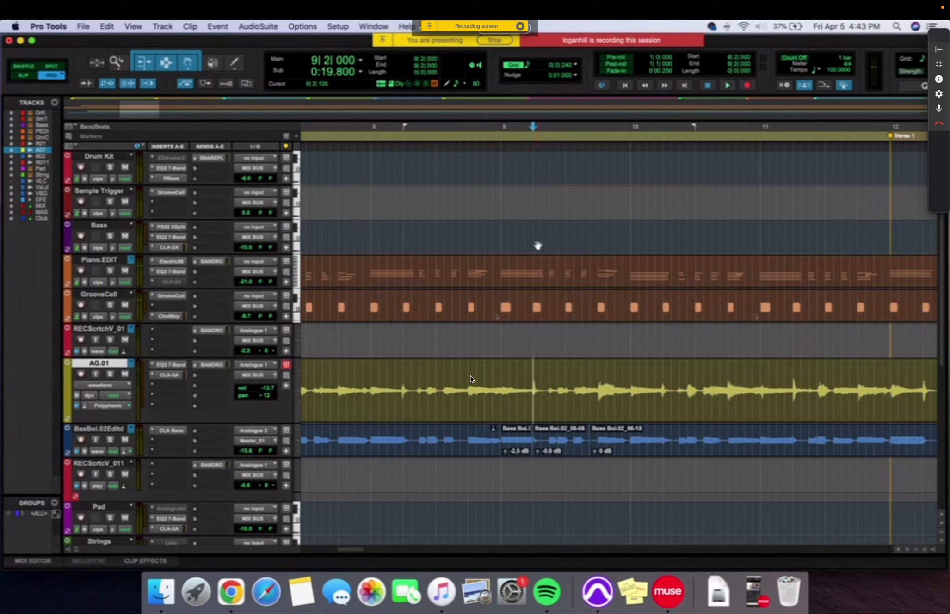
Step: Request remote control of the shared desktop and allow it
left_click(472, 382)
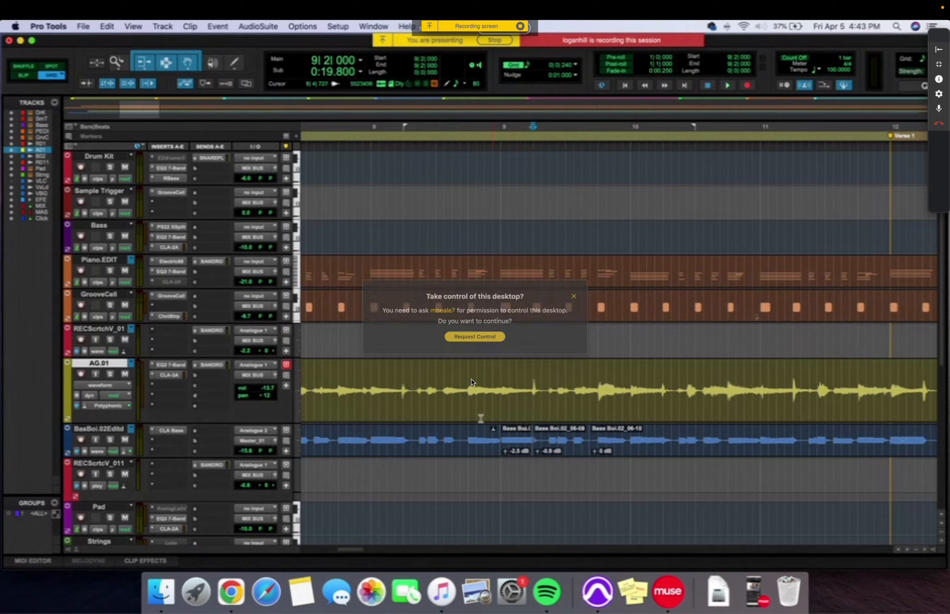
left_click(471, 382)
left_click(471, 382)
left_click(481, 339)
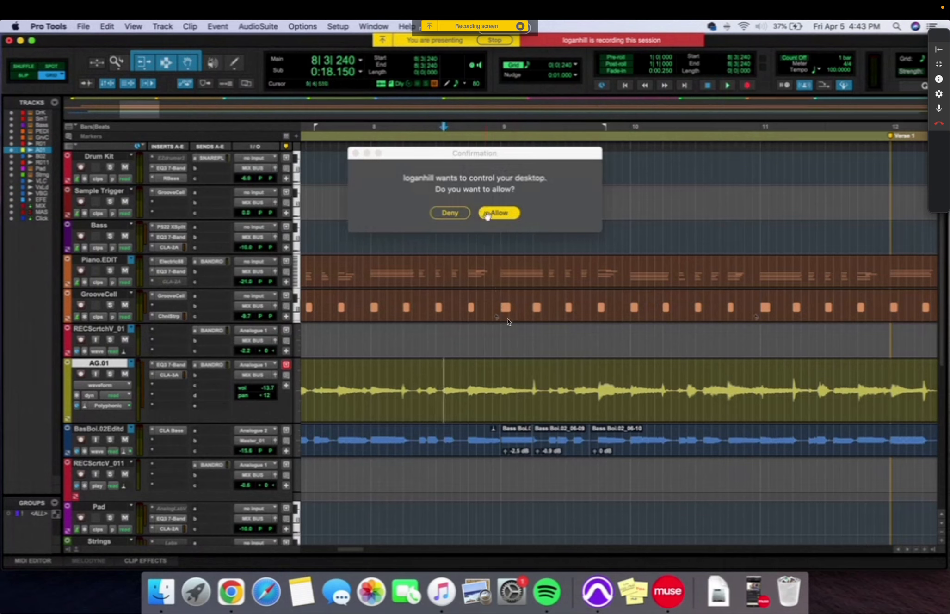
left_click(494, 213)
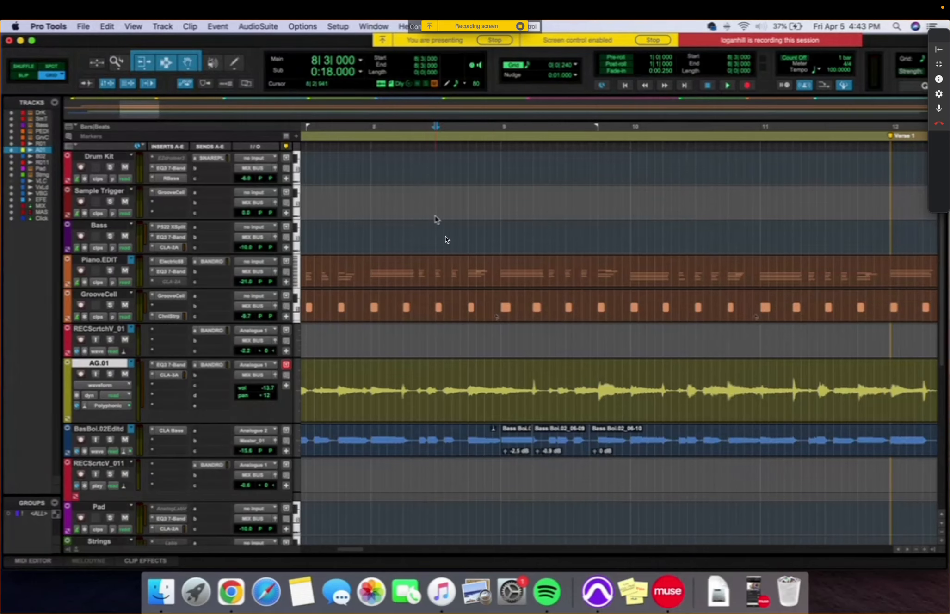
Step: Separate the AG.01 audio from 8|4|000 to 9|1|000 into its own clip
key("super+z")
key("super+shift+z")
left_click(443, 372)
key("super+bracketright")
key("super+bracketright")
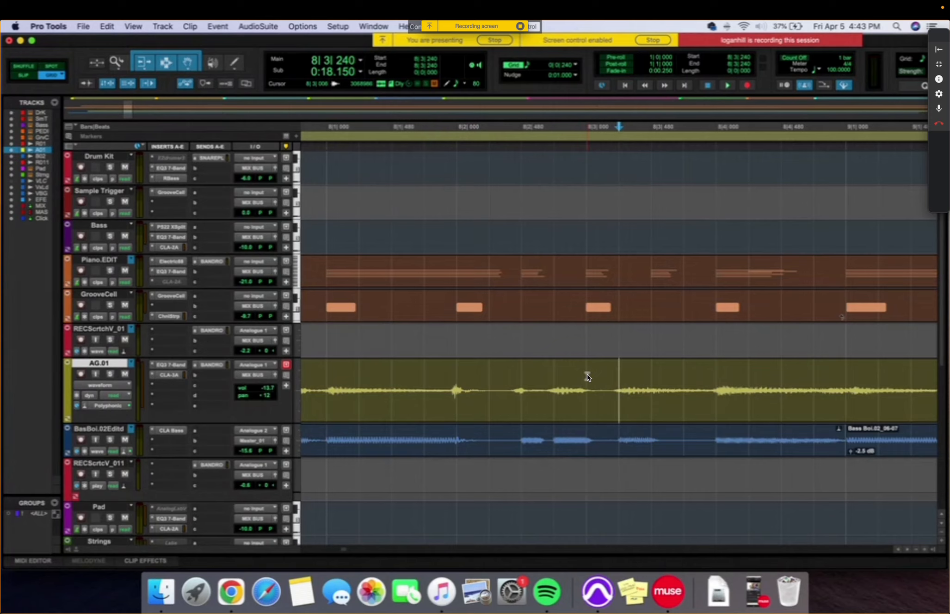
left_click(718, 378)
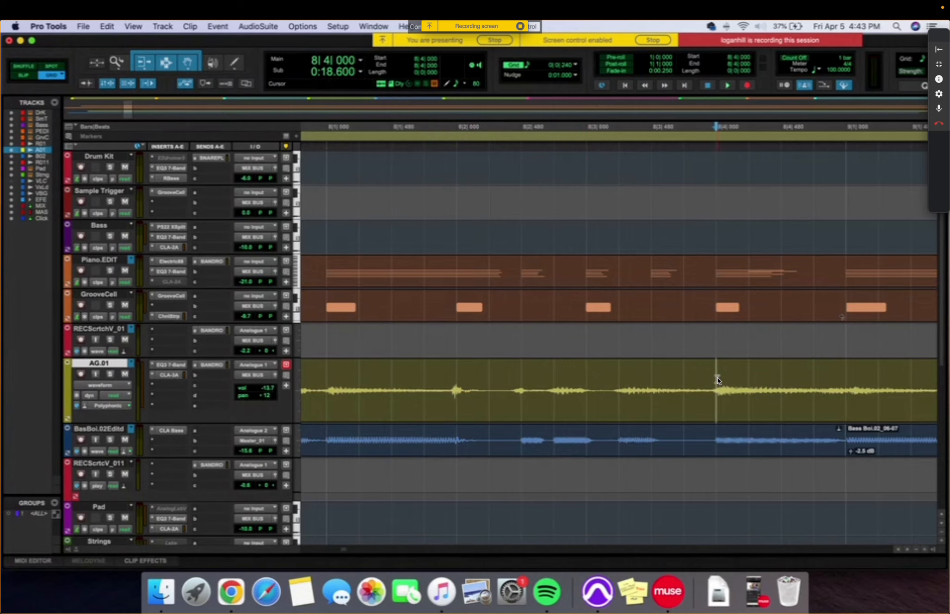
scroll(718, 378, "down", 2)
scroll(718, 378, "right", 4)
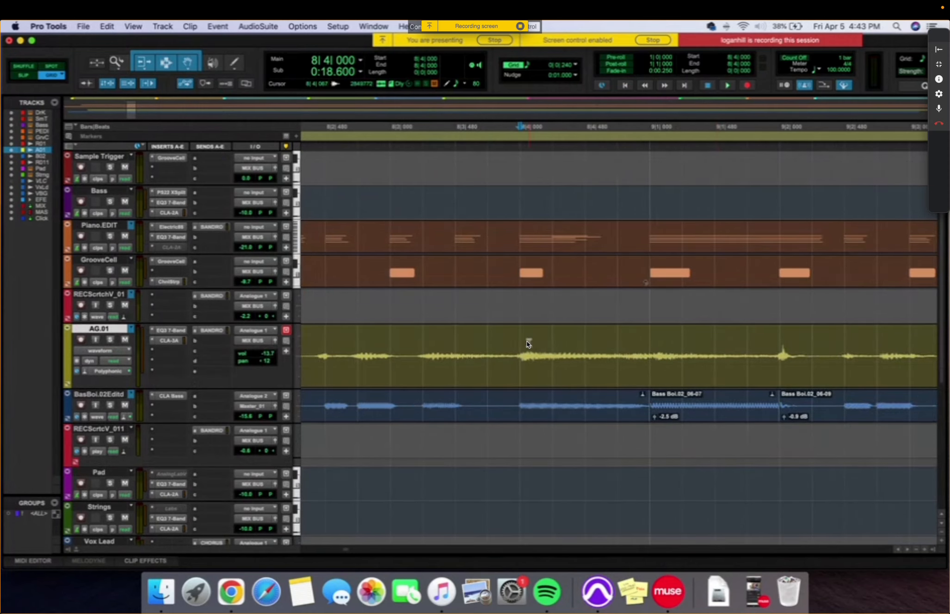
left_click(651, 349, "shift")
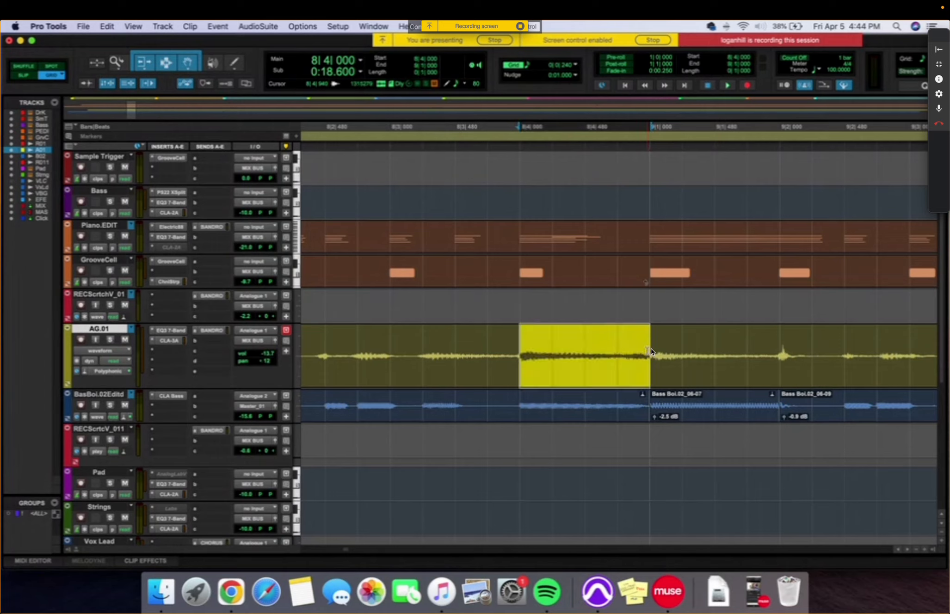
key("super+e")
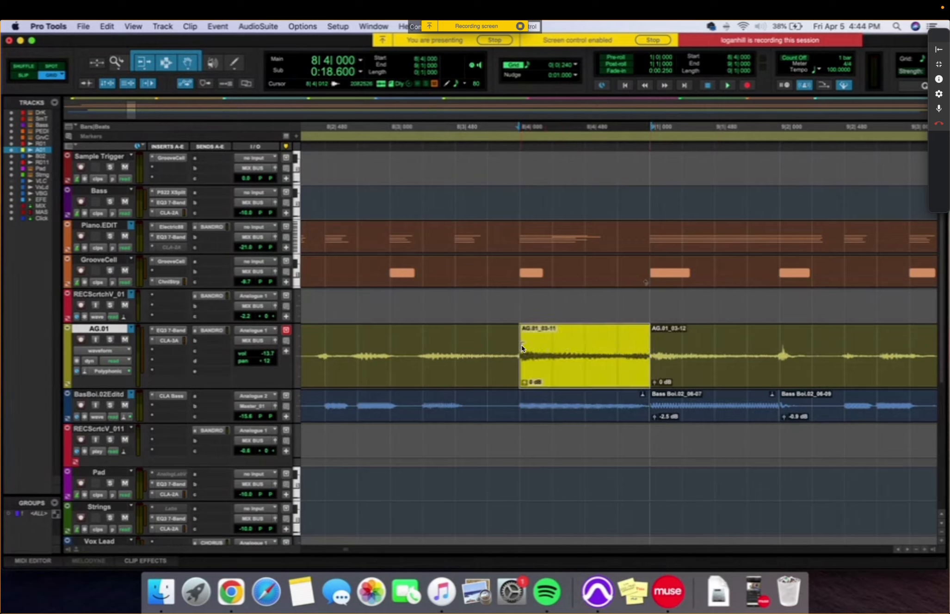
Step: Extend the separated AG.01 clip's start back to 8|3|930 and add a crossfade about 15 ticks long at that edit
left_click_drag(522, 348, 516, 354)
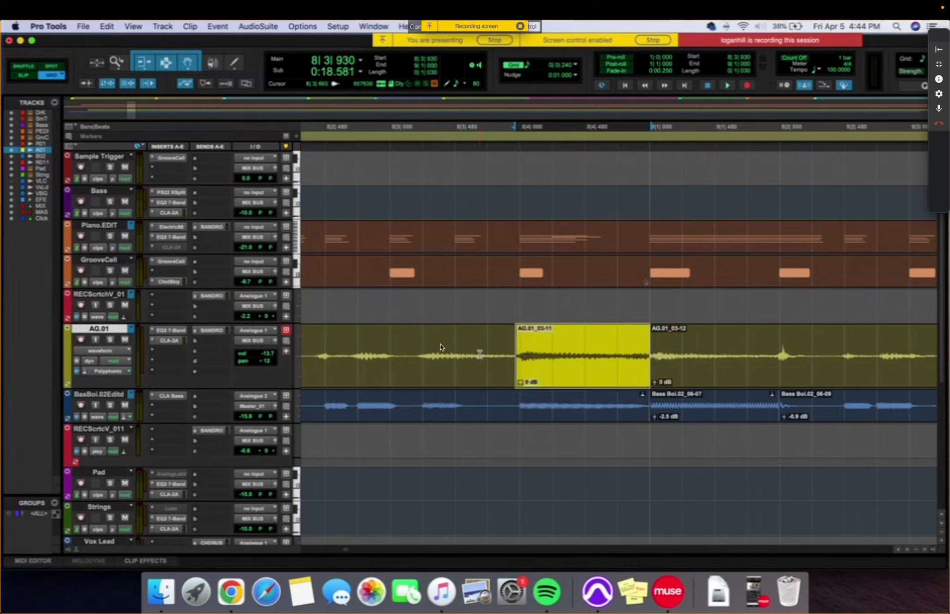
left_click(421, 344)
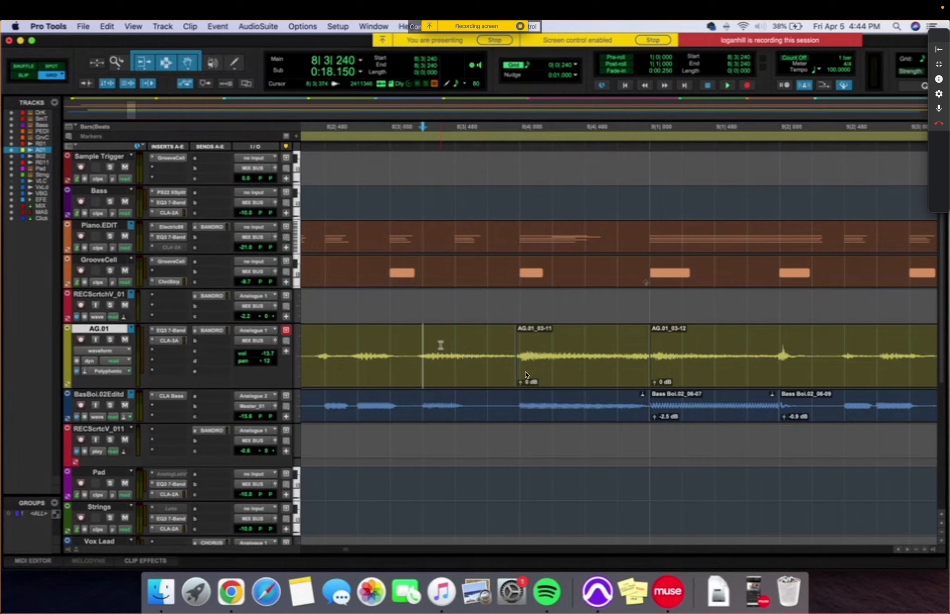
left_click(546, 382)
key("super+bracketright")
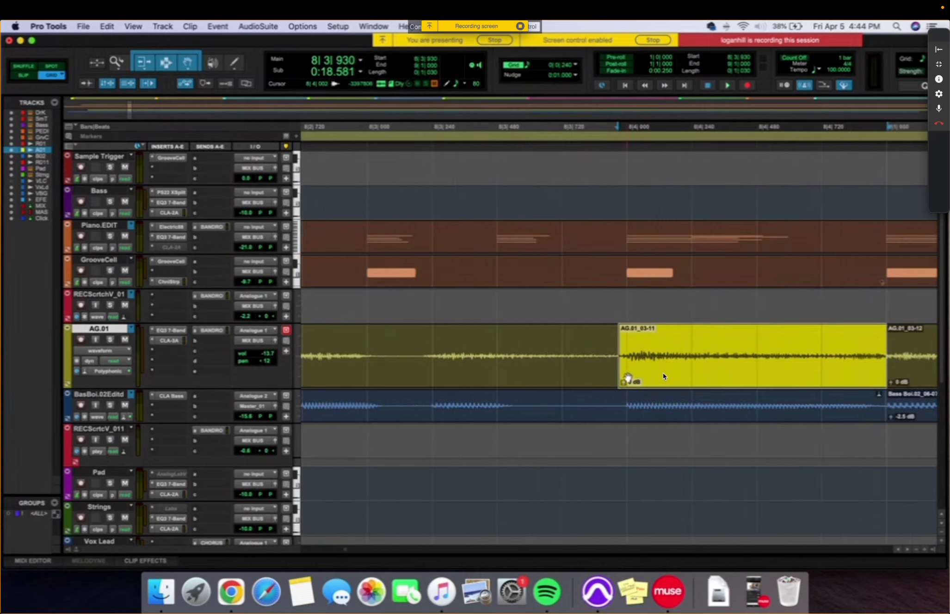
key("super+bracketright")
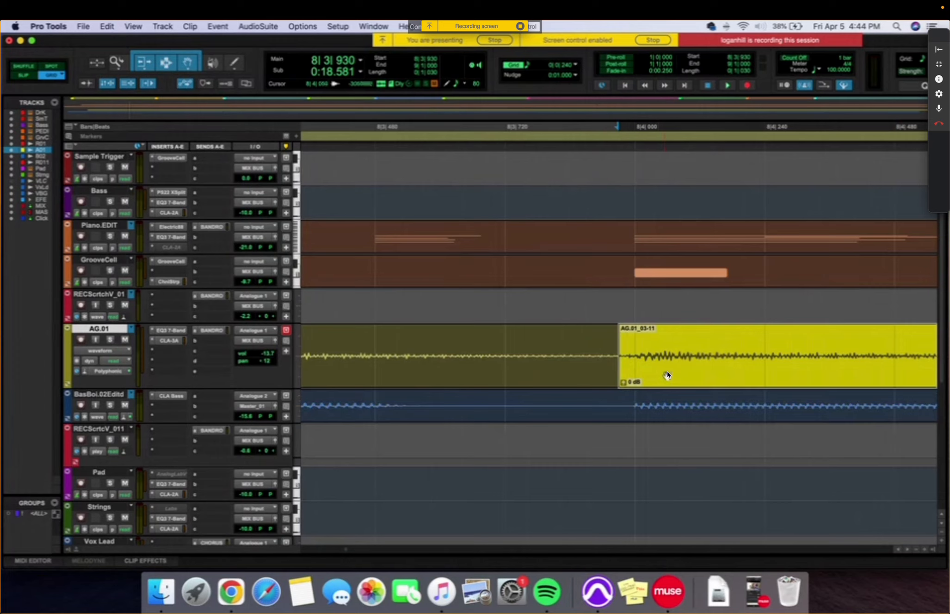
left_click_drag(666, 372, 608, 378)
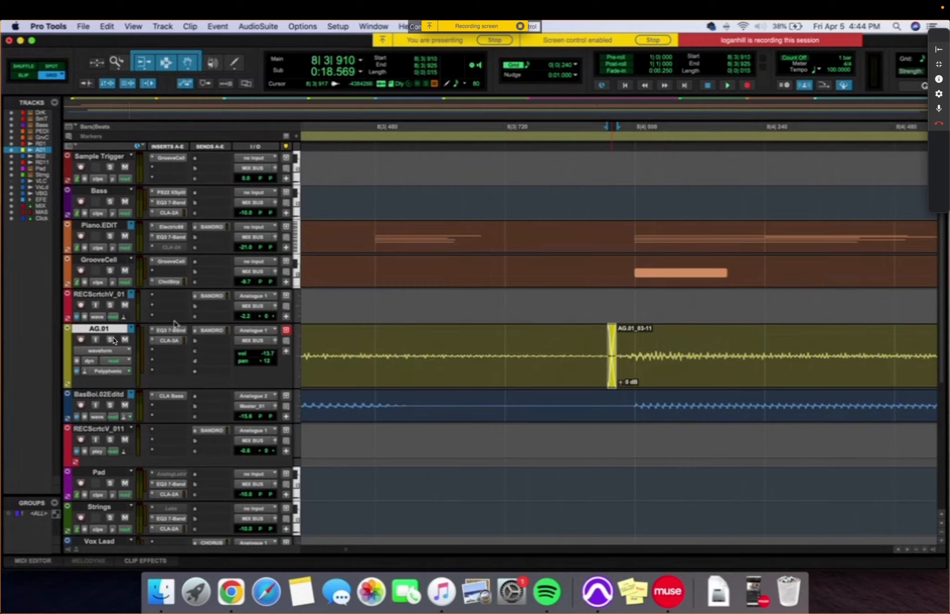
left_click(105, 350)
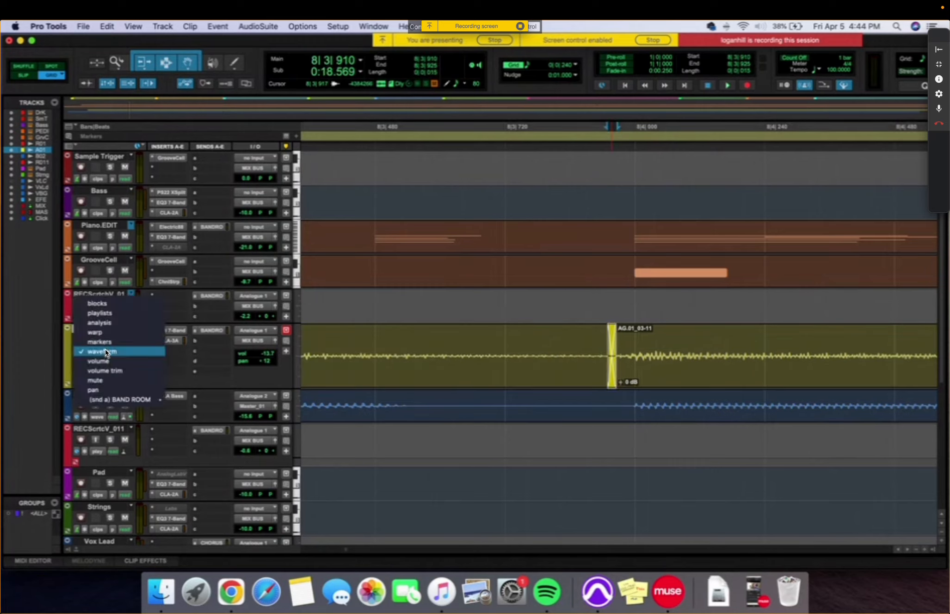
left_click(572, 310)
Step: Add a crossfade about 23 ticks long from 8|4|938 at the separated AG.01 clip's end, where it meets the following clip
key("r")
key("r")
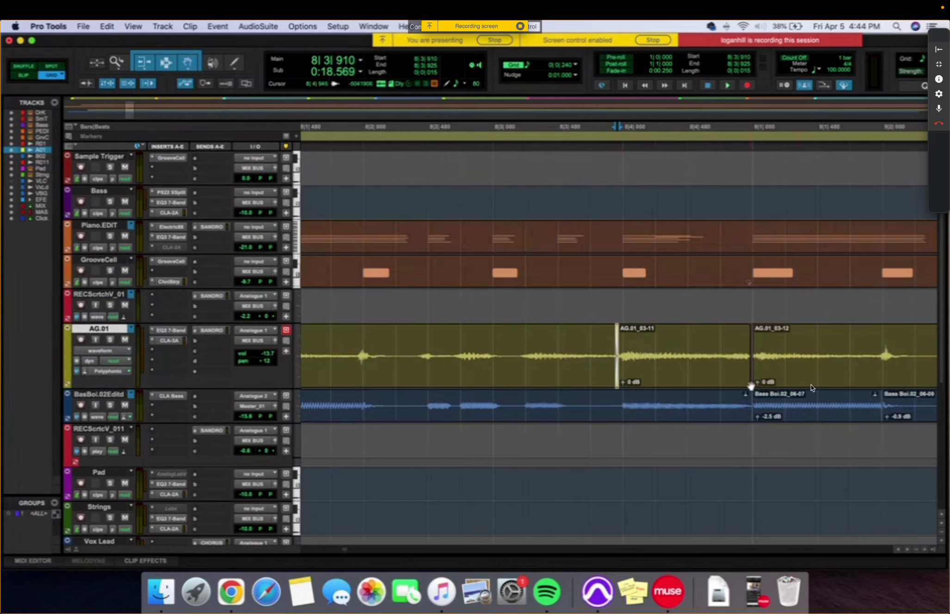
left_click(796, 368)
key("t")
key("t")
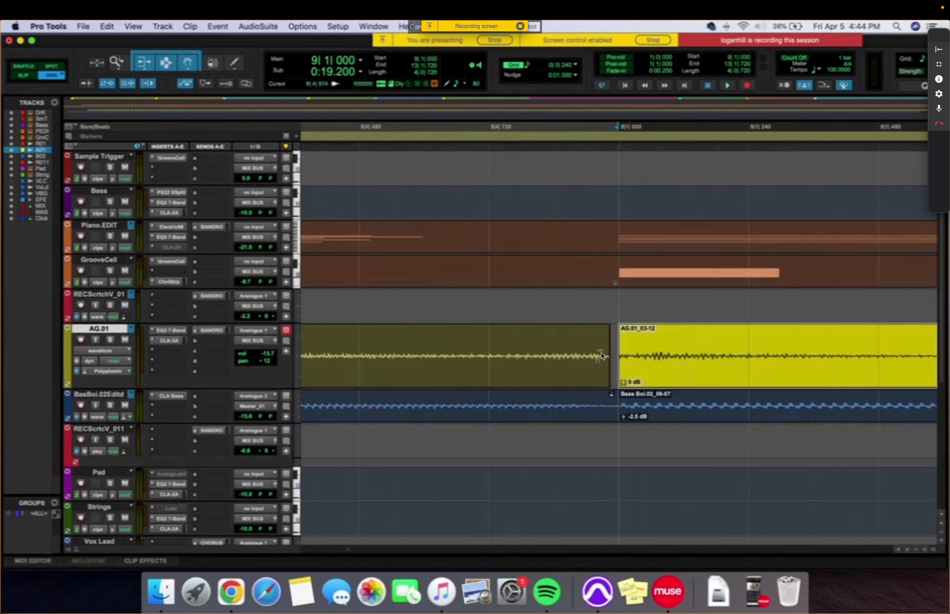
left_click_drag(609, 353, 608, 384)
left_click(628, 356)
key("r")
key("r")
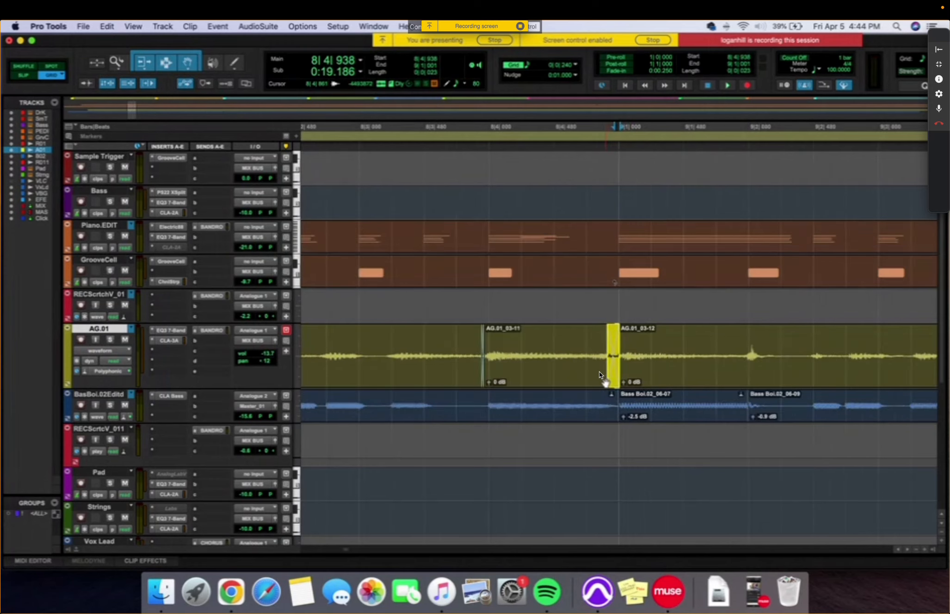
Step: Play back the AG.01 edits from 8|1|000 through the start of bar 9
key("r")
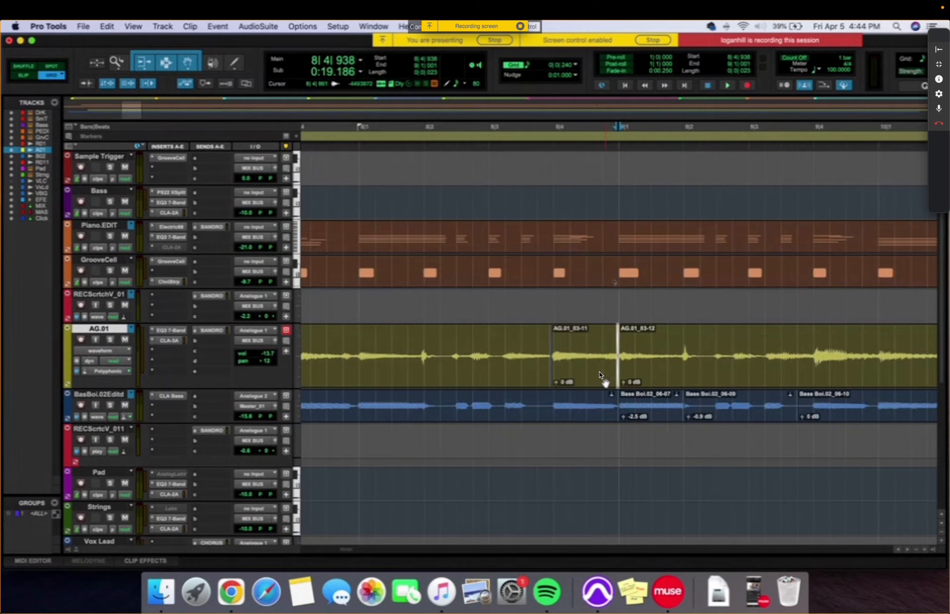
left_click(506, 350)
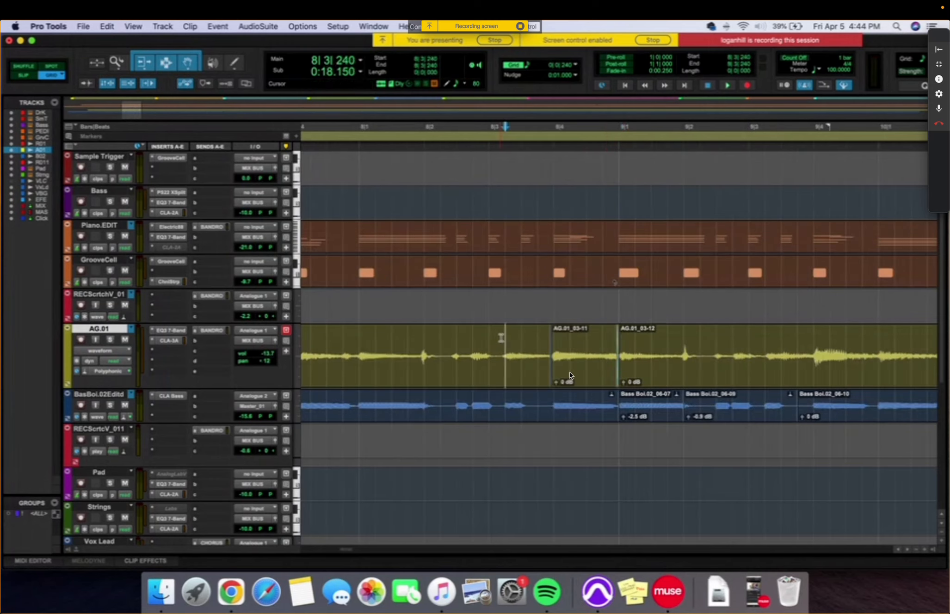
key("t")
key("t")
key("t")
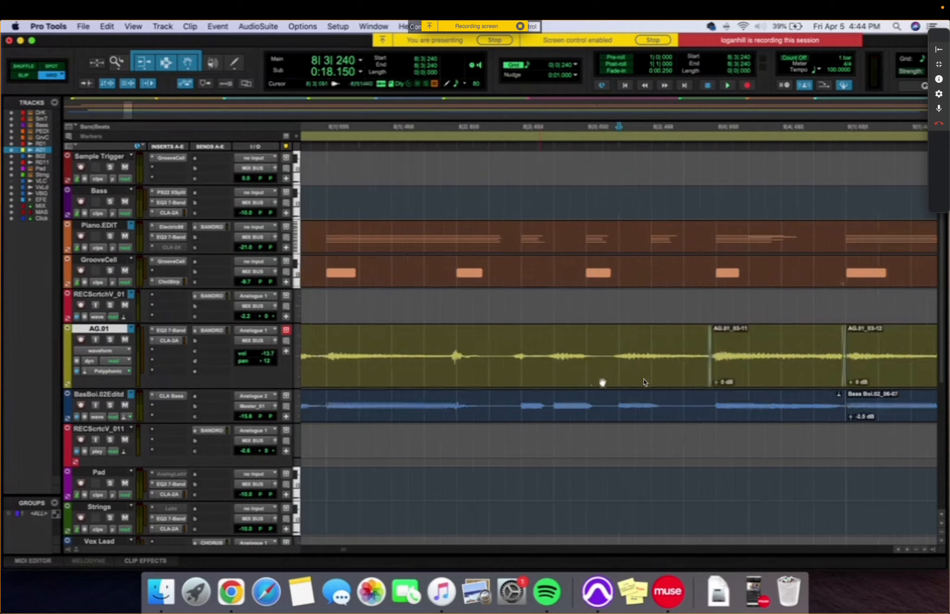
key("r")
key("r")
key("t")
key("r")
key("r")
key("r")
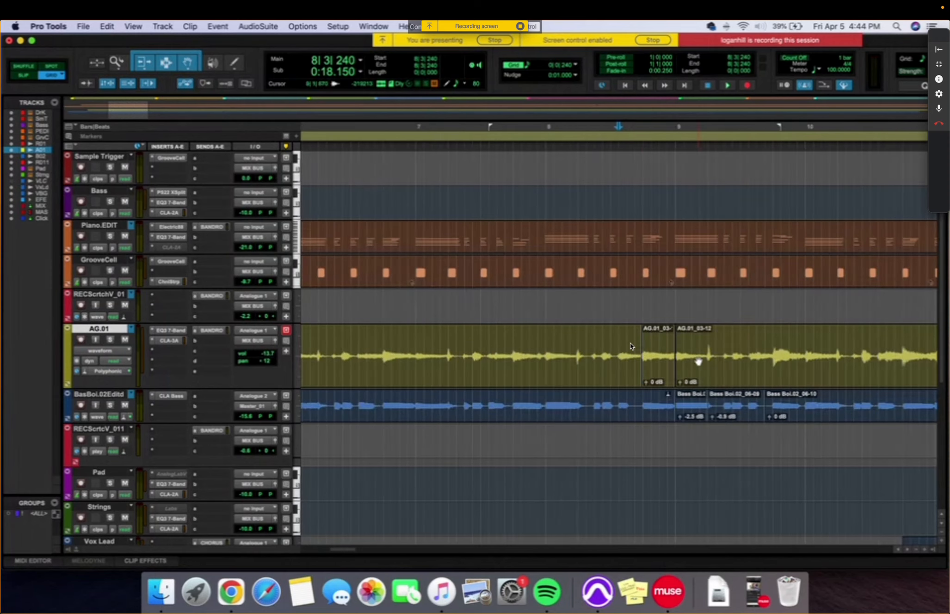
left_click(546, 347)
key("space")
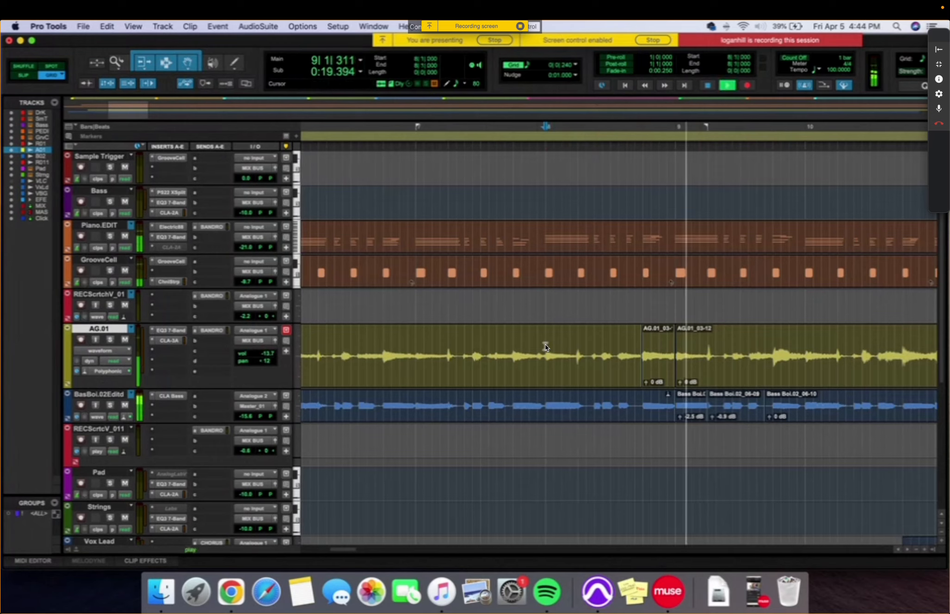
key("space")
Step: Split the AG.01 clip that starts bar 9 just before beat 9|2, at about 9|1|942, and select the one-beat clip
left_click(694, 365)
key("t")
key("t")
key("t")
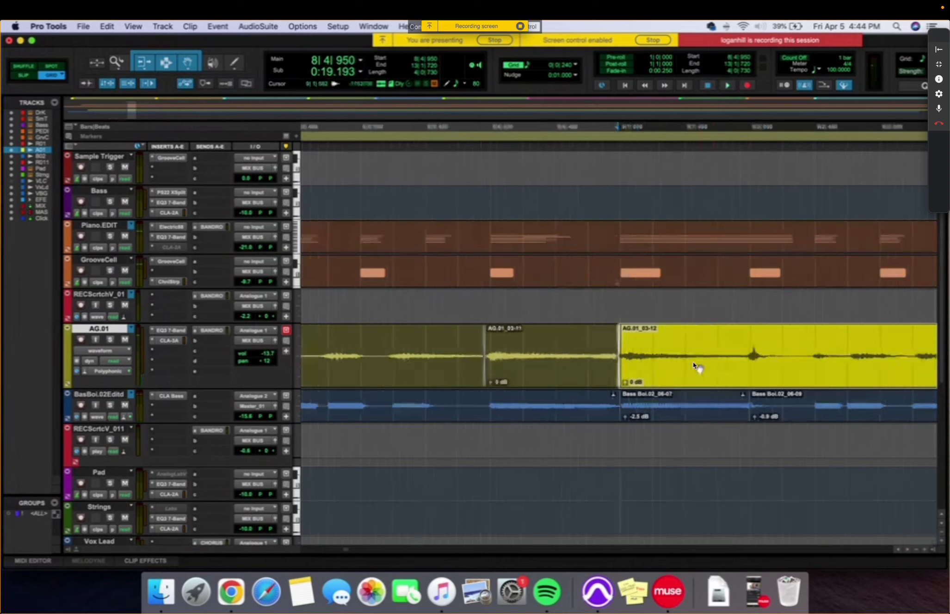
left_click(878, 350)
key("super+e")
left_click(824, 367)
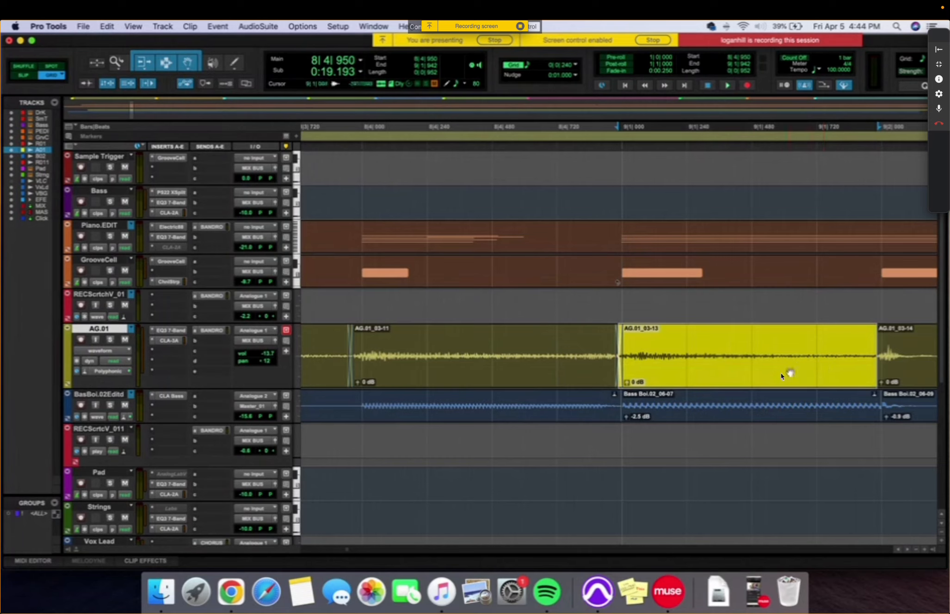
Step: Shift the one-beat clip slightly earlier and crossfade both edges, about 20 ticks from 8|4|947 and about 46 ticks from 9|1|885
left_click_drag(770, 373, 621, 367)
left_click(872, 357)
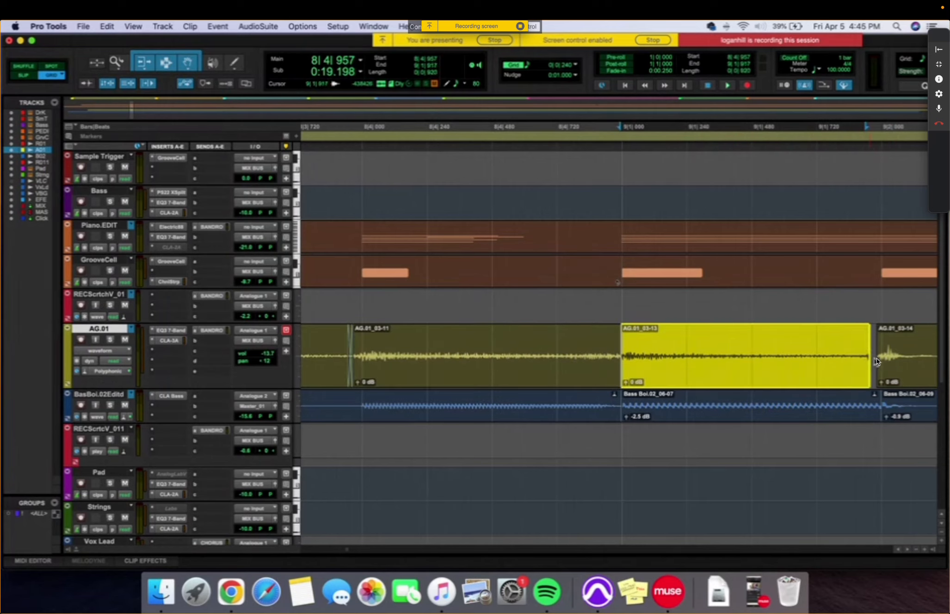
key("Delete")
left_click_drag(875, 357, 861, 388)
key("super+z")
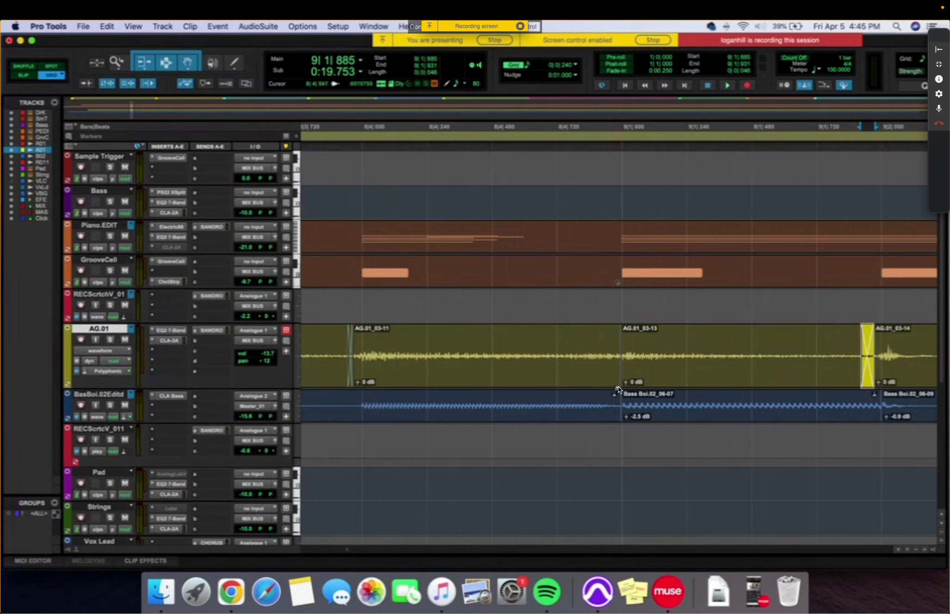
left_click_drag(619, 391, 625, 389)
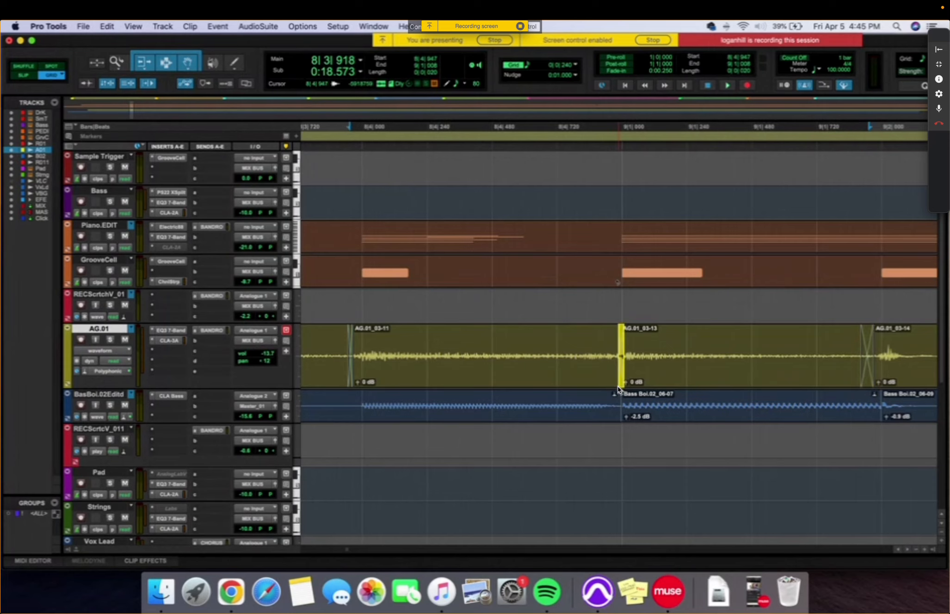
Step: Delete all fades in the AG.01 range from 8|3|480 to 9|2|454
left_click(557, 343)
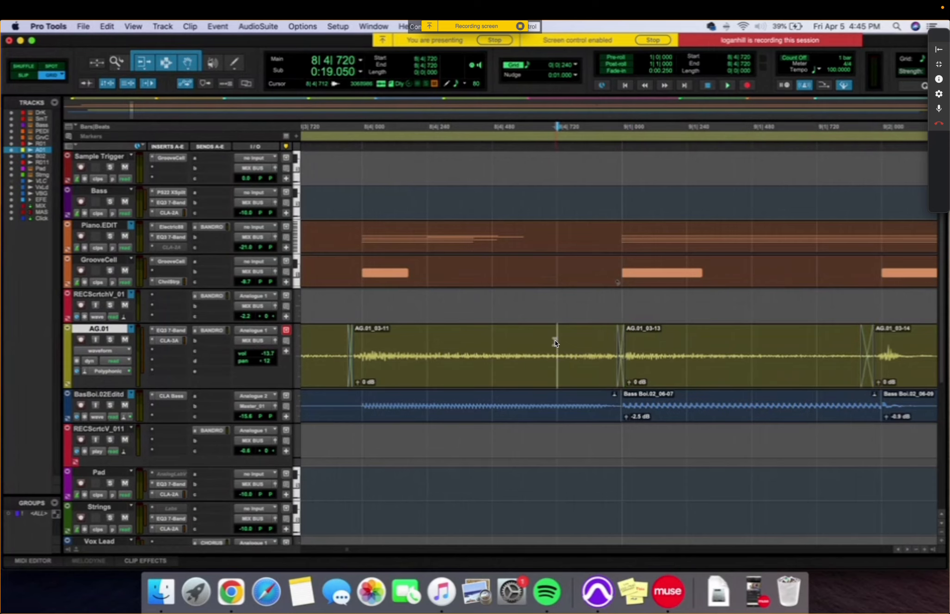
key("super+bracketleft")
key("super+bracketleft")
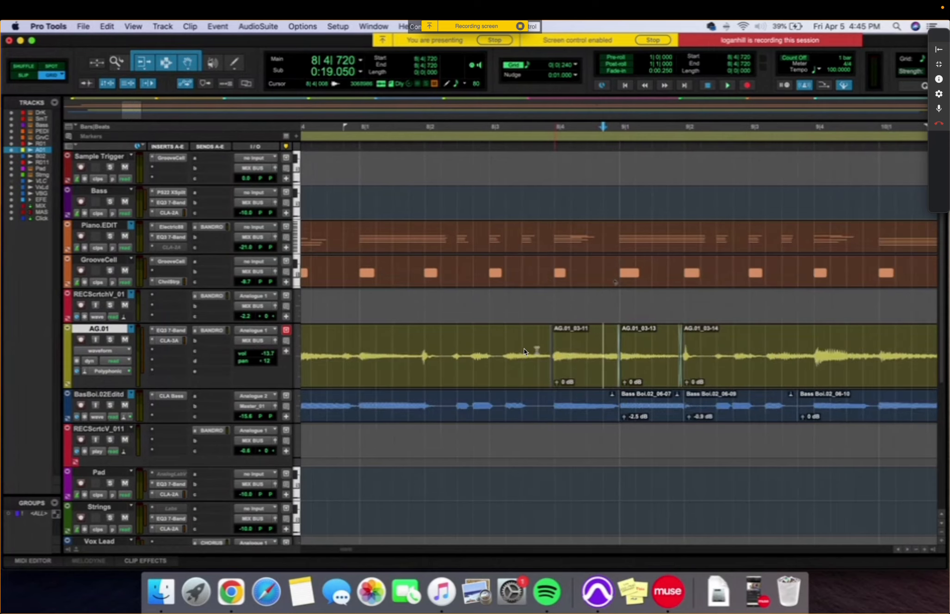
left_click(524, 348)
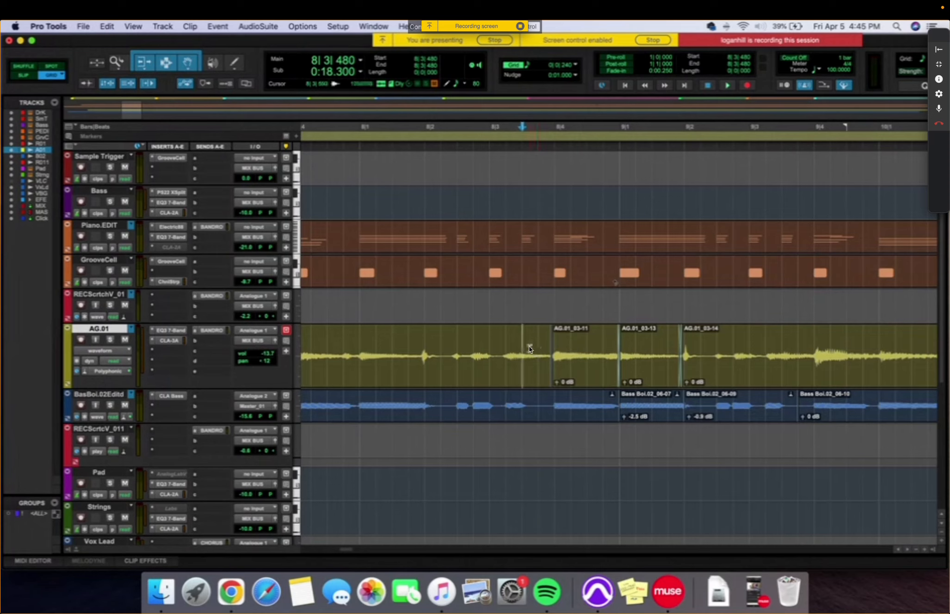
left_click_drag(529, 349, 715, 361)
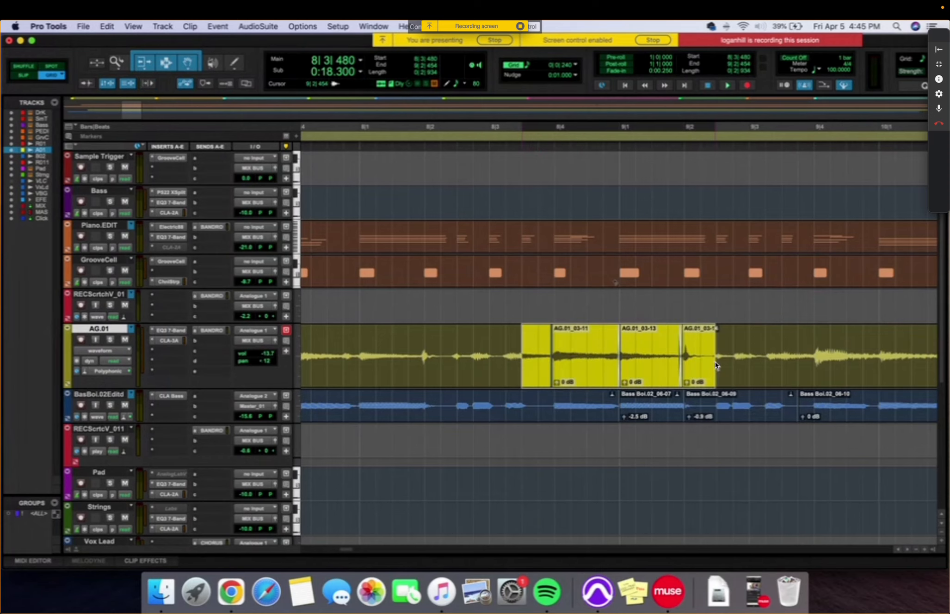
key("super+f")
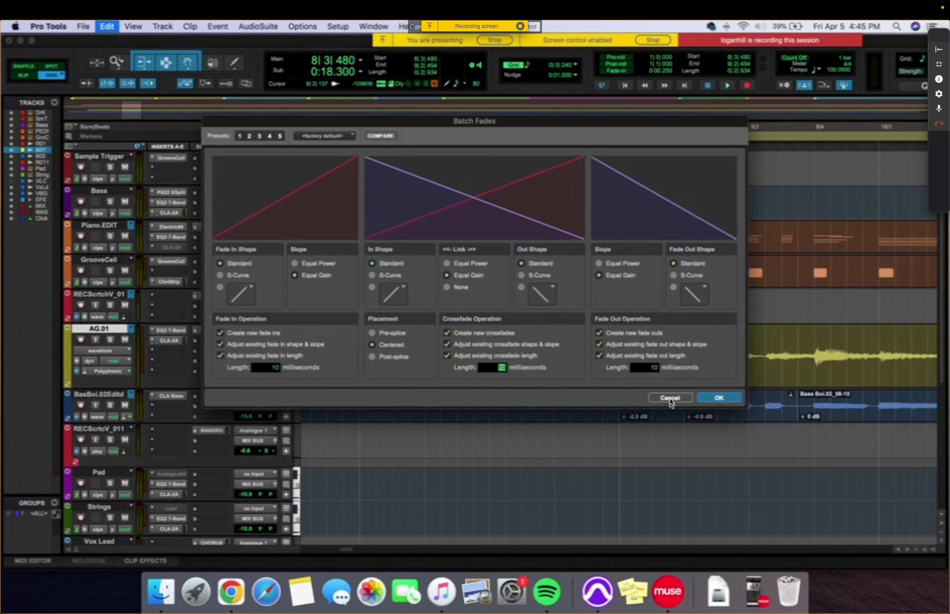
left_click(669, 399)
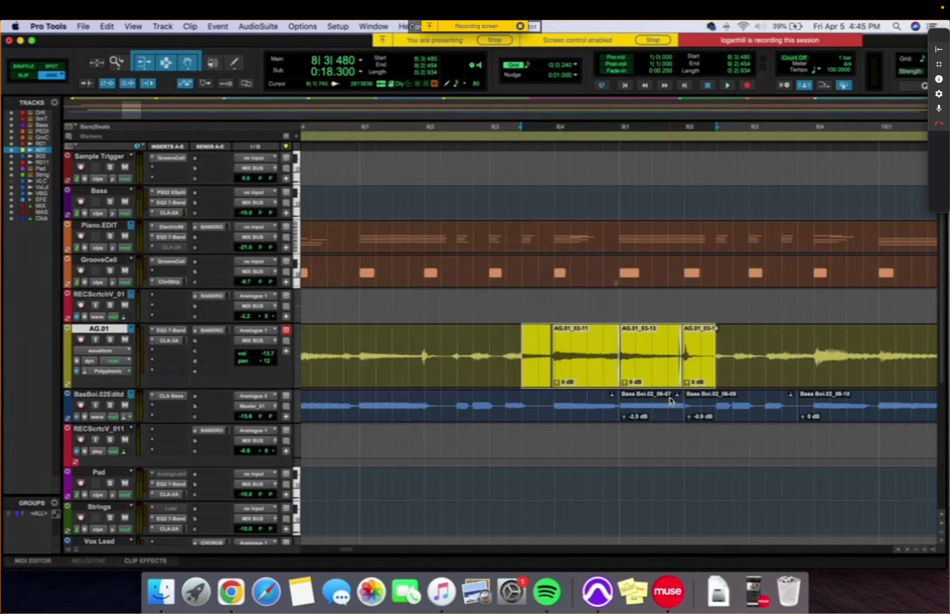
right_click(619, 382)
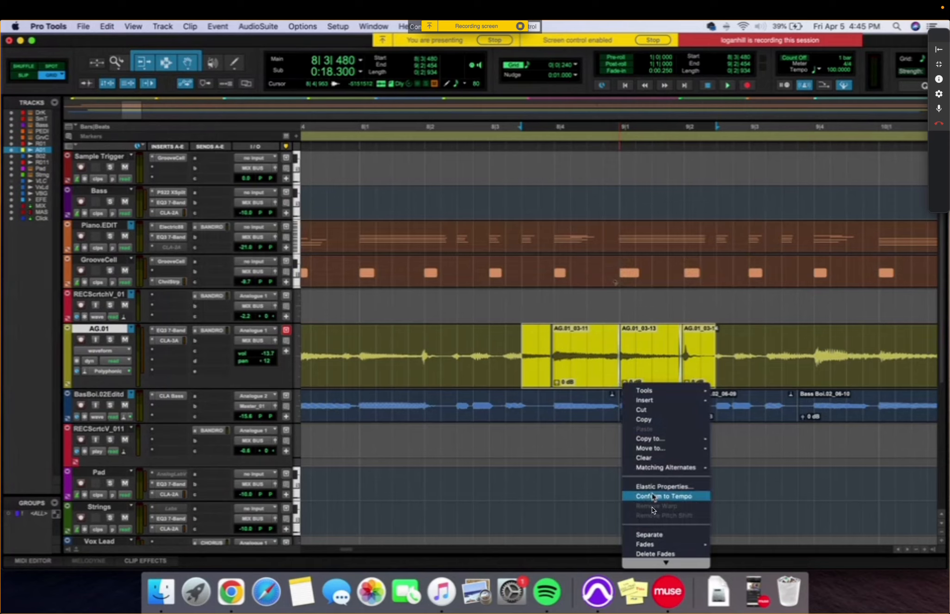
scroll(652, 507, "down", 5)
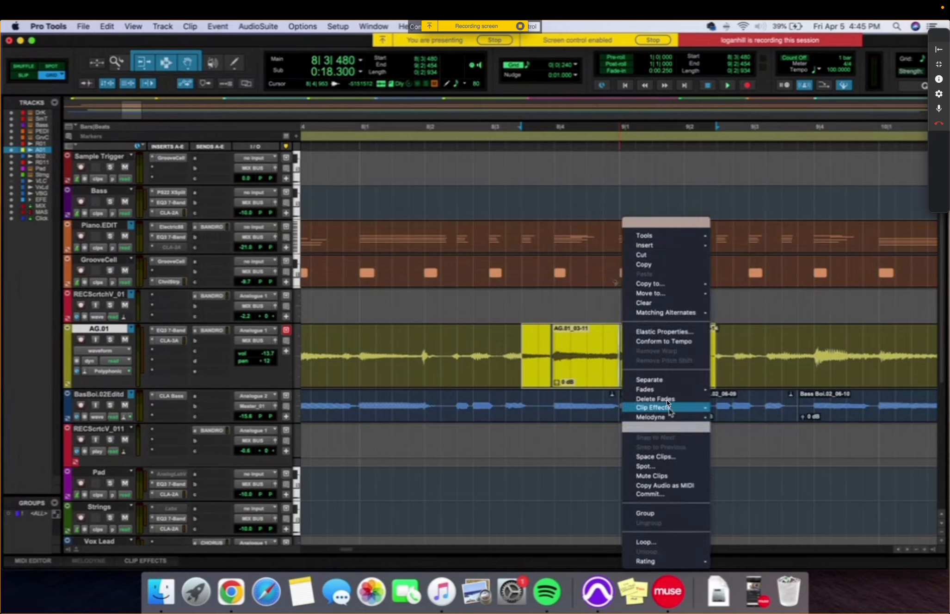
mouse_move(667, 398)
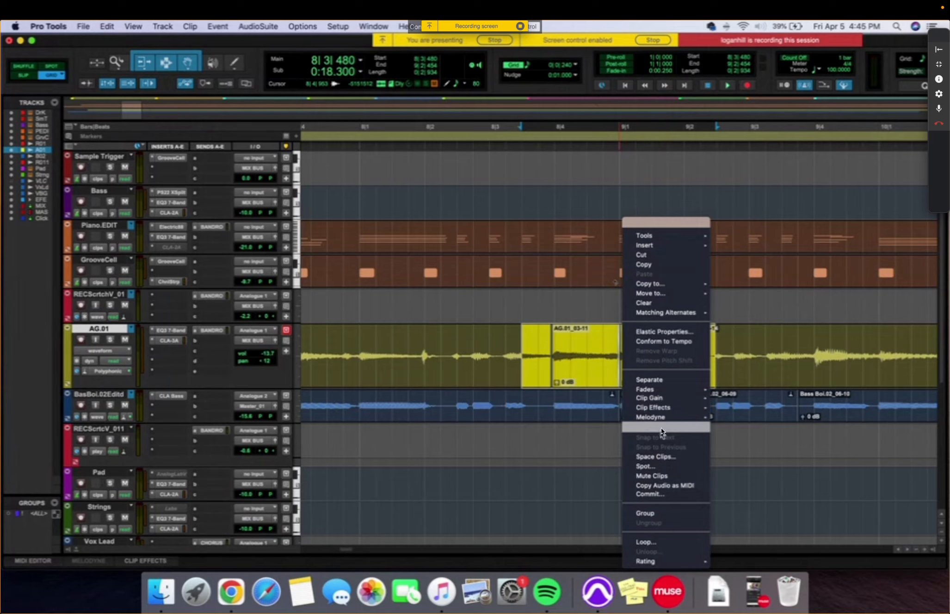
left_click(659, 391)
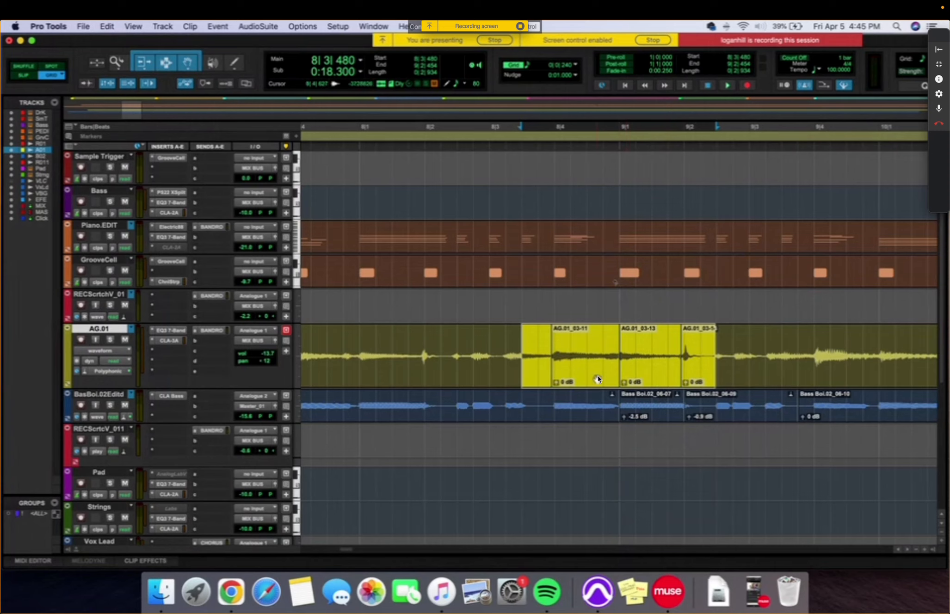
Step: Batch-fade the selected AG.01 range with new centered crossfades using the Standard shape and Equal Gain
key("super+f")
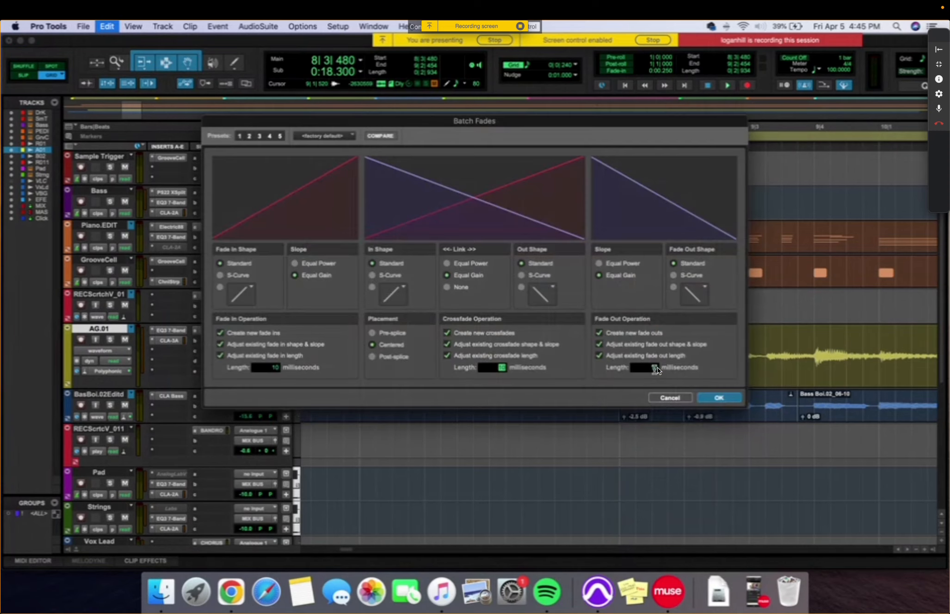
left_click(505, 368)
left_click_drag(600, 119, 621, 65)
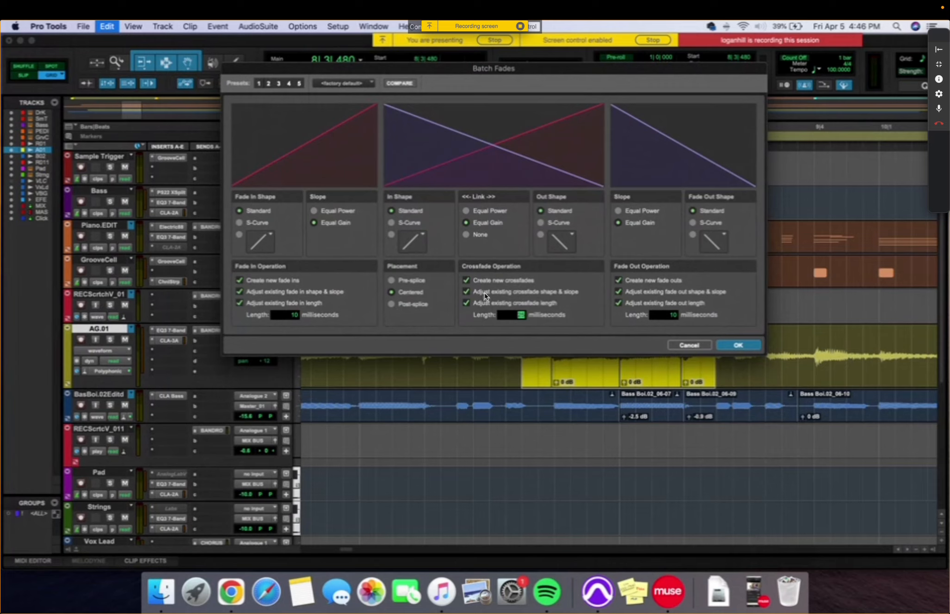
left_click(484, 293)
left_click(651, 300)
left_click(650, 291)
left_click(618, 293)
left_click(618, 303)
left_click(487, 292)
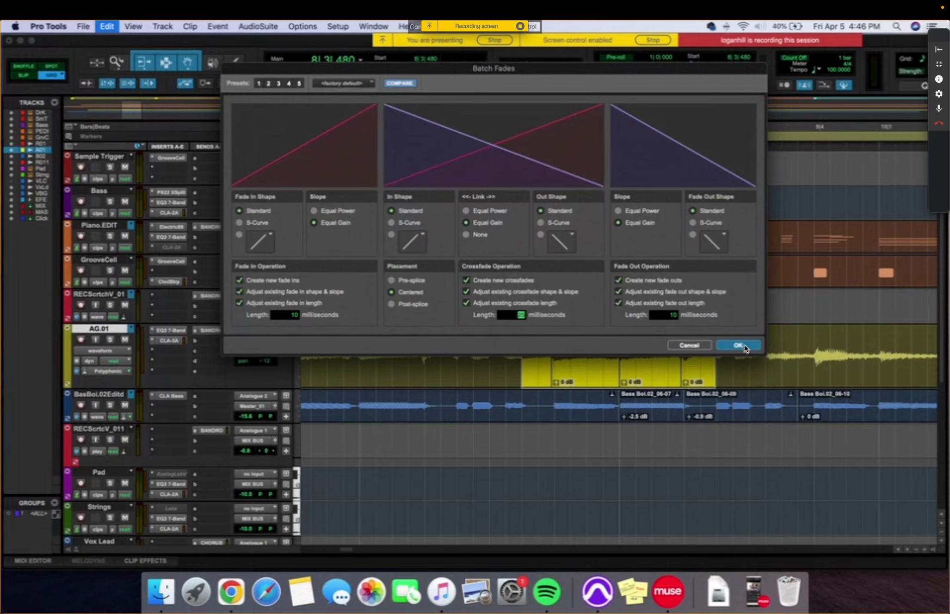
left_click(740, 345)
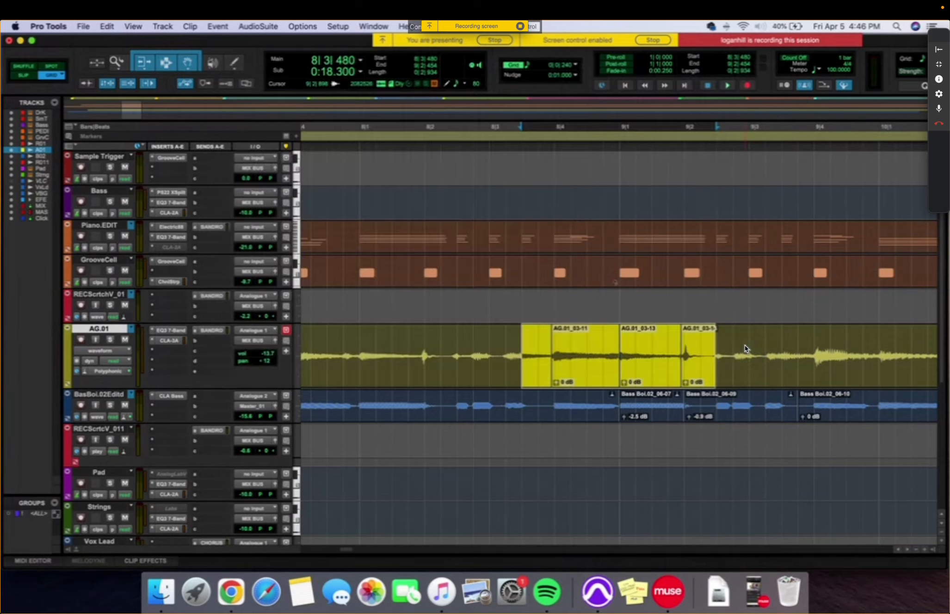
Step: Examine the batch-created crossfades on AG.01 around 8|4, 9|1 and 9|2
left_click(548, 302)
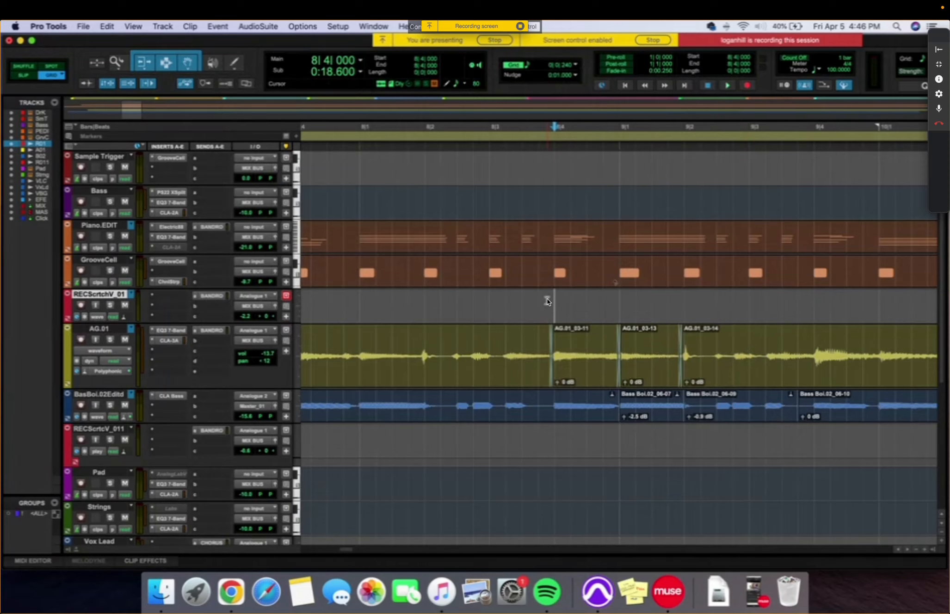
key("super+bracketright")
key("super+bracketright")
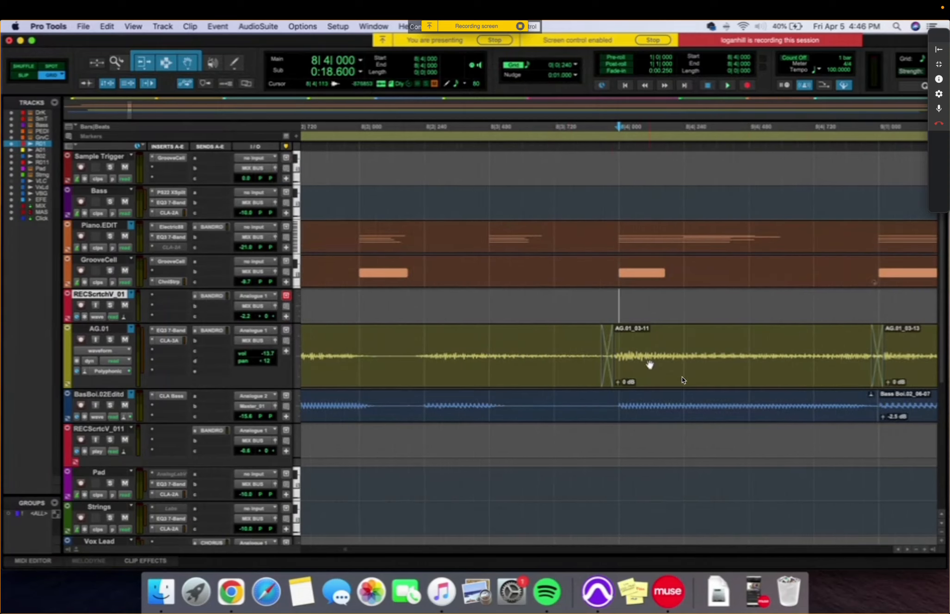
key("super+bracketleft")
key("super+bracketleft")
key("super+bracketleft")
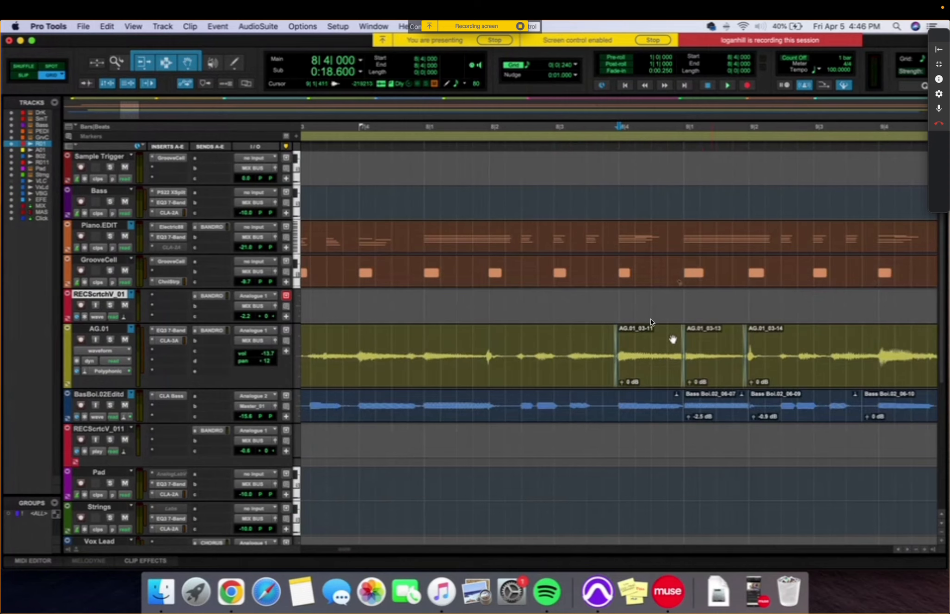
left_click(597, 298)
key("super+bracketright")
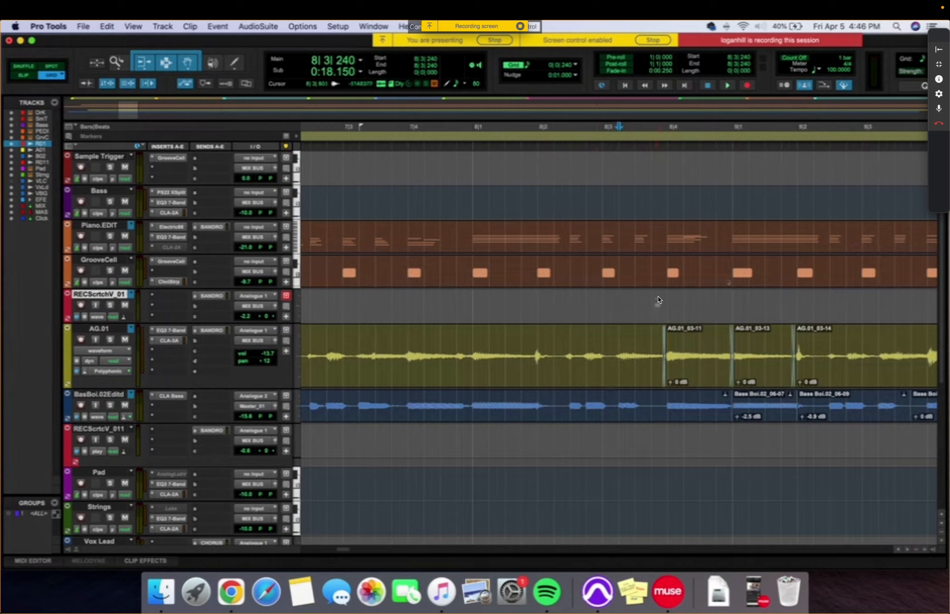
Step: Play back the crossfaded AG.01 edits from 8|3|000, and again from 8|2|720
left_click(601, 295)
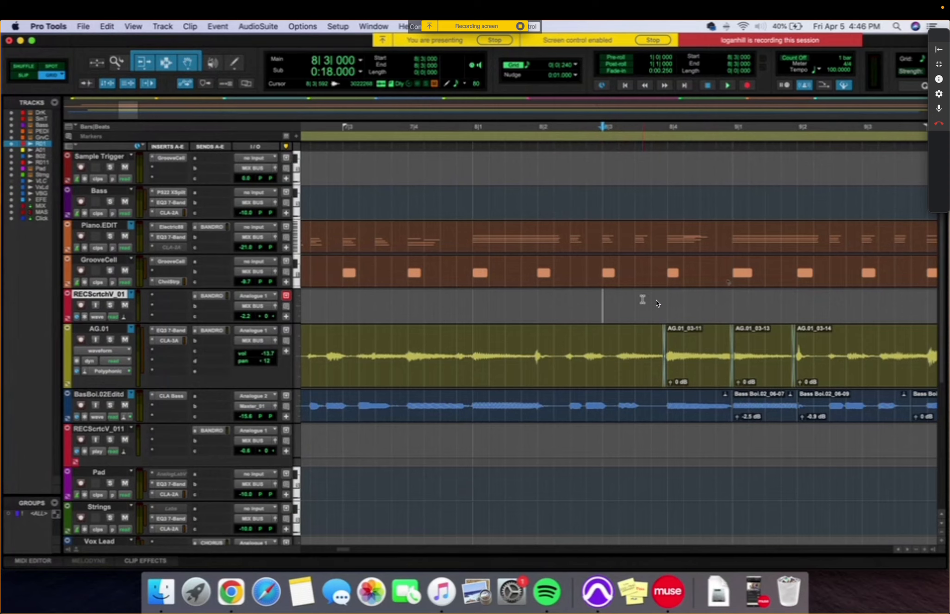
key("super+bracketleft")
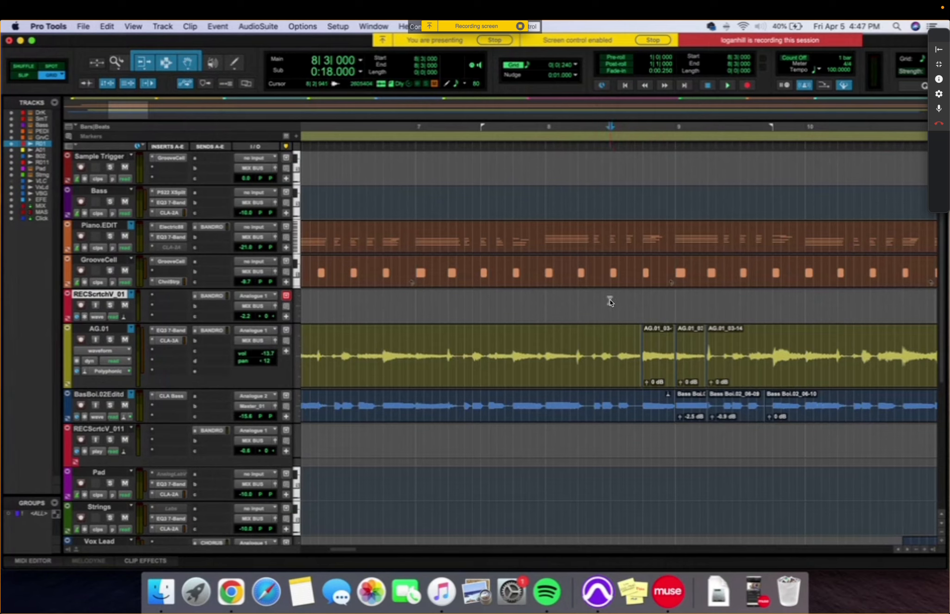
key("space")
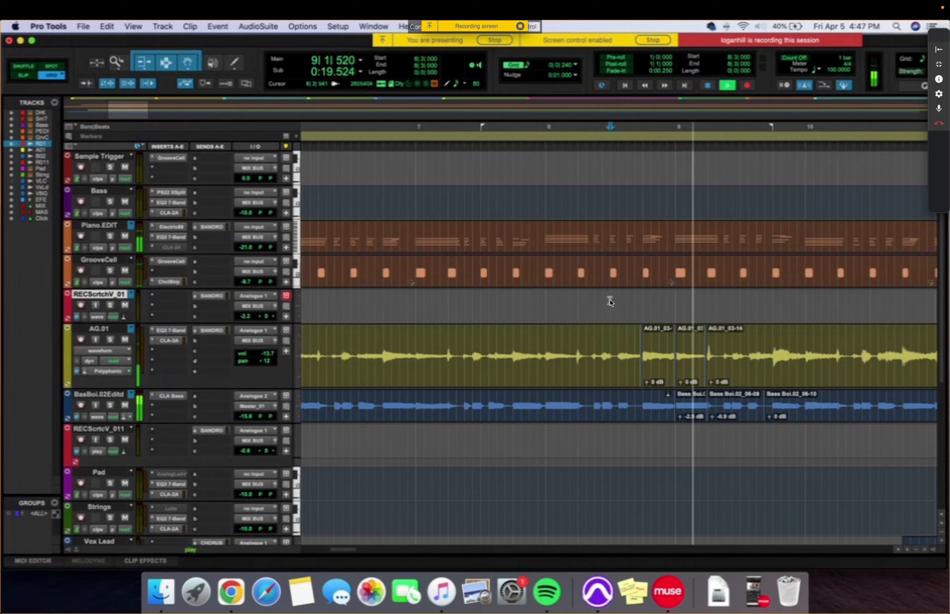
key("space")
left_click(600, 300)
key("space")
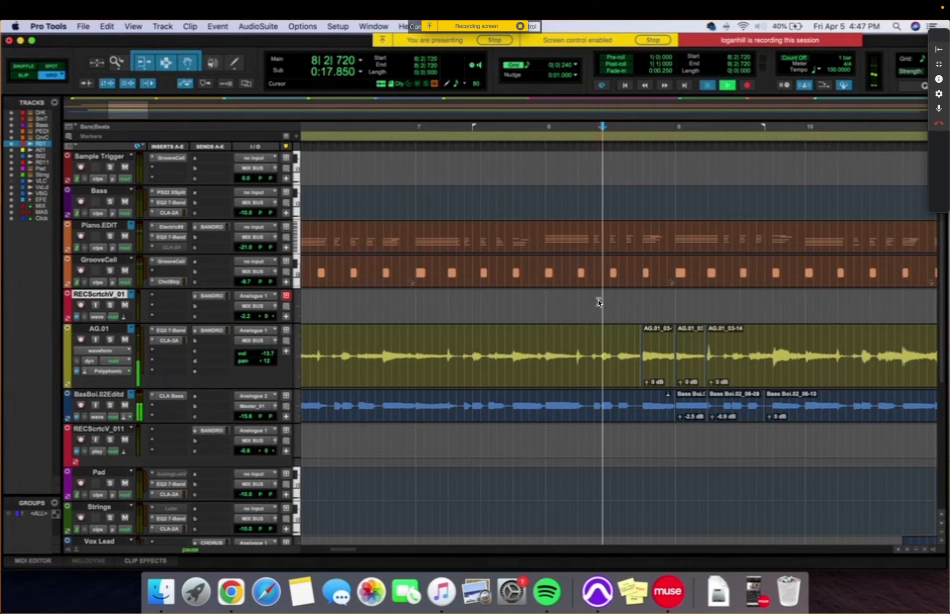
Step: Extend the end of the one-beat AG.01_03-13 clip to beat 9|2, stop playback and set the playback start to 8|2|720
left_click(703, 373)
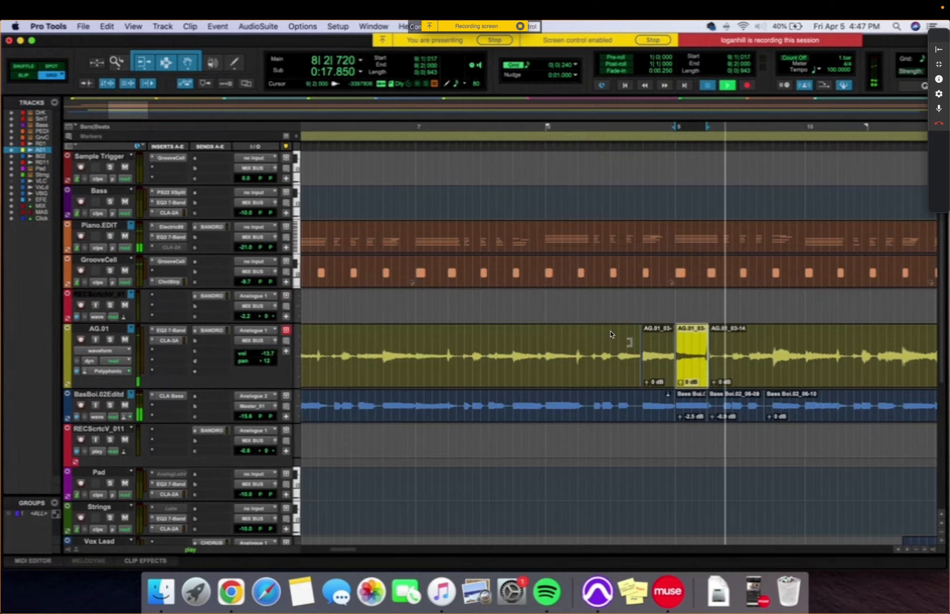
key("space")
key("t")
key("t")
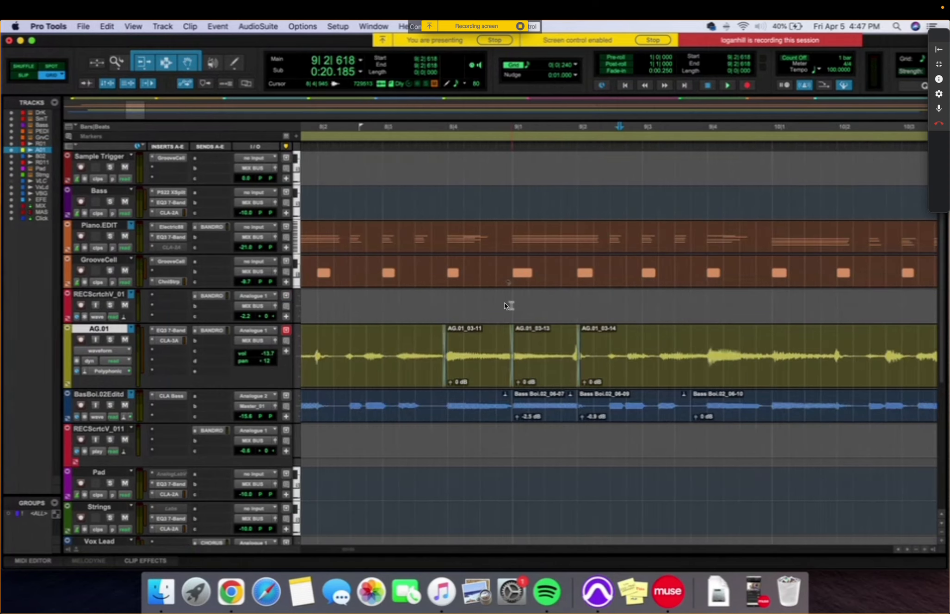
key("r")
key("r")
left_click(489, 305)
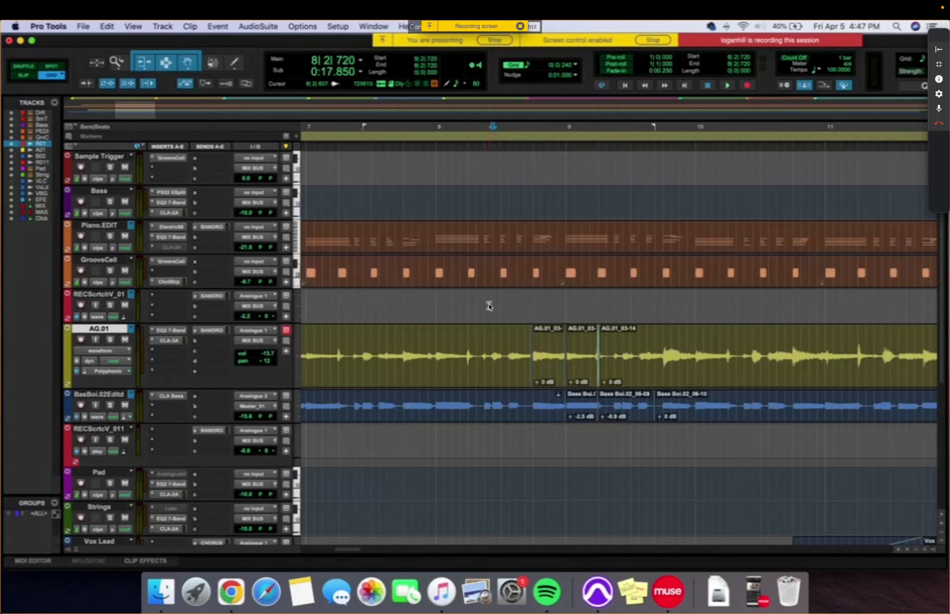
Step: Play back the AG.01 edits from 8|2|720, from 8|3|000, and once more from 8|2|720
key("space")
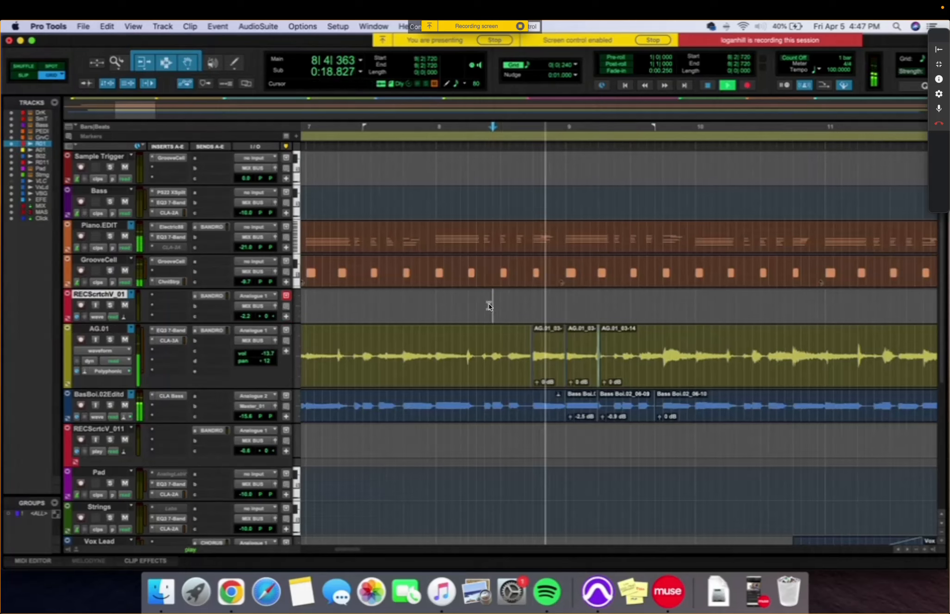
key("space")
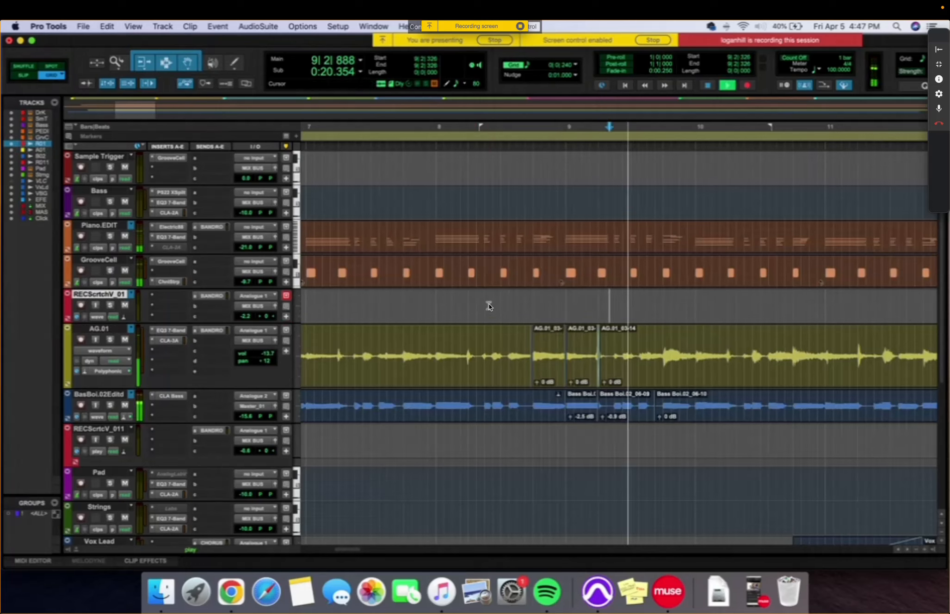
key("space")
key("space")
key("space")
left_click(500, 162)
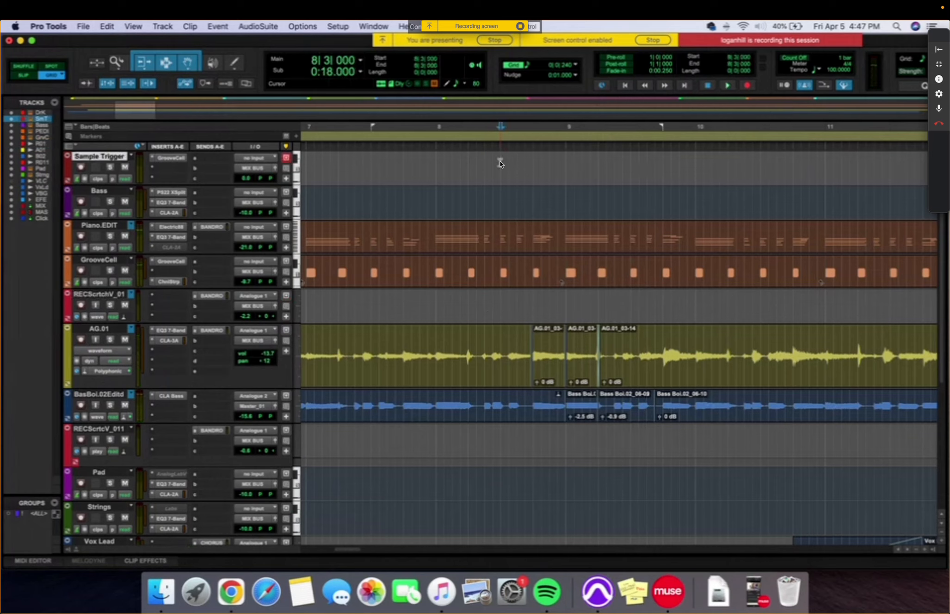
key("space")
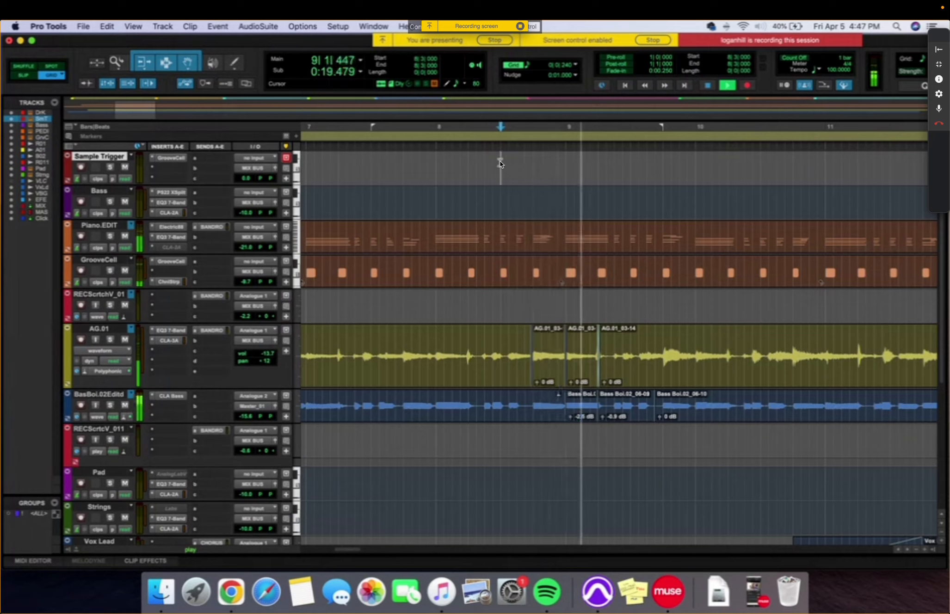
key("space")
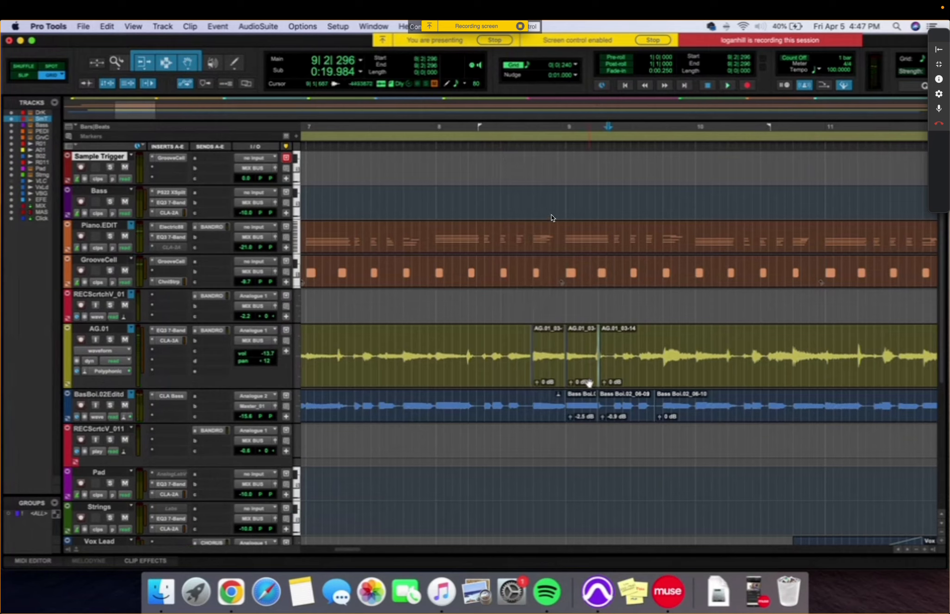
left_click(491, 124)
key("space")
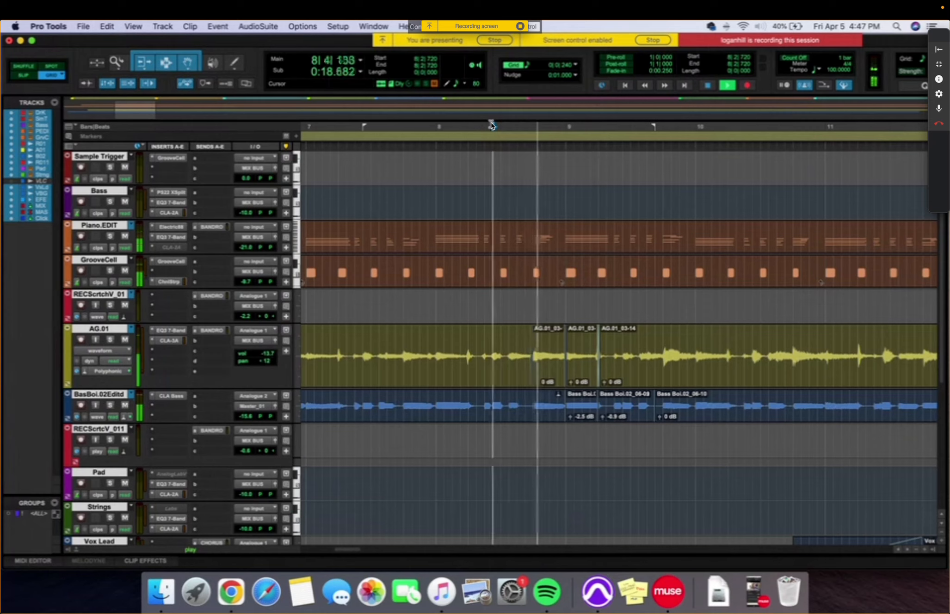
key("space")
Step: Move the AG.01 crossfade at 9|1 earlier to about 8|4|720 and the crossfade at 9|2 slightly earlier to about 9|1|916
left_click(528, 301)
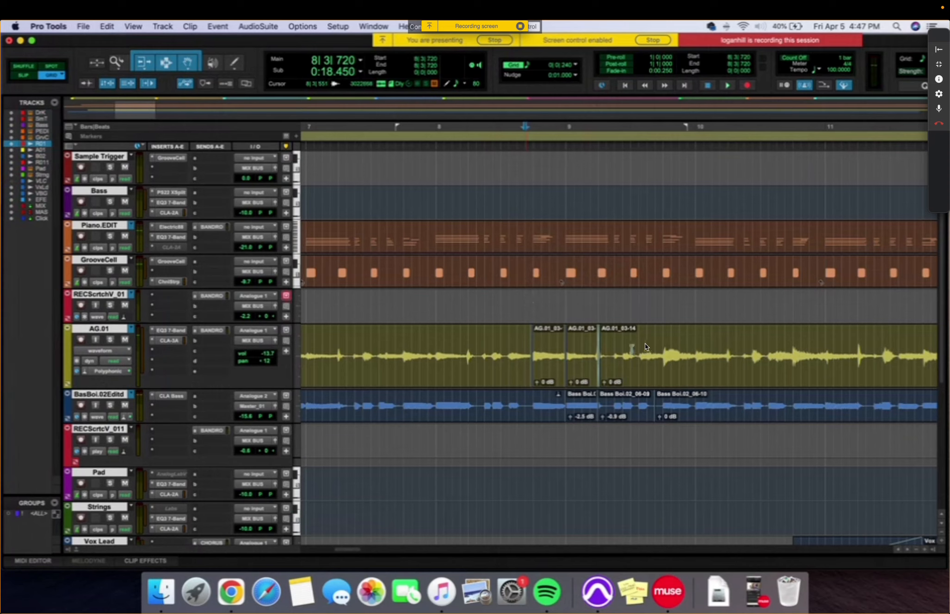
key("t")
key("t")
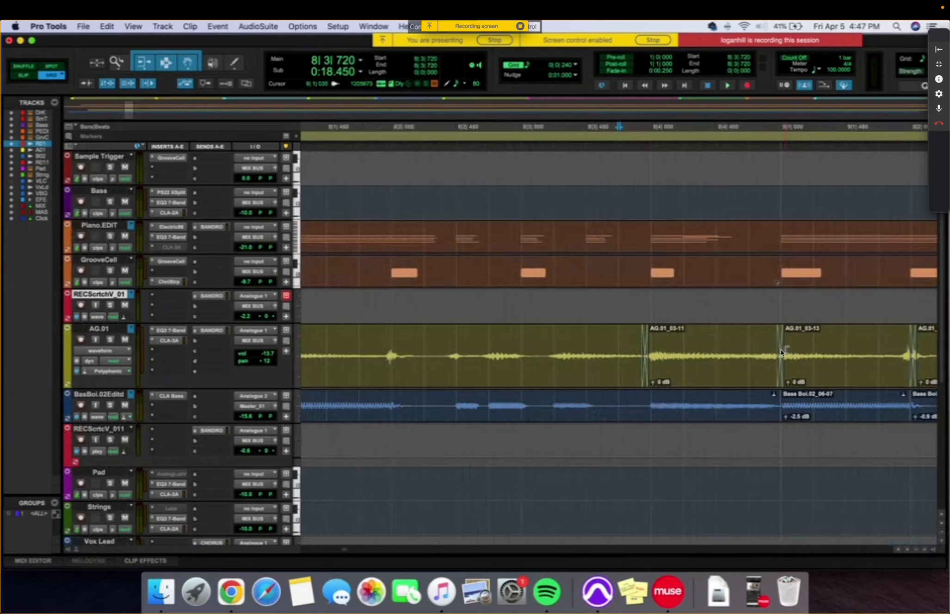
left_click_drag(782, 352, 758, 356)
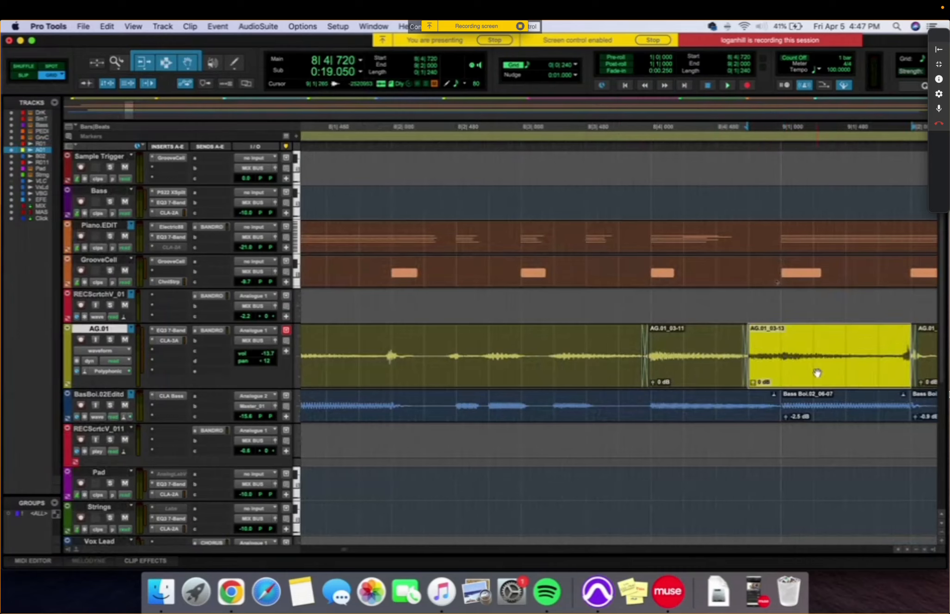
left_click(921, 354)
mouse_move(918, 352)
left_mouse_down()
mouse_move(900, 356)
mouse_move(905, 363)
left_mouse_up()
Step: Play back the shifted AG.01 crossfades from 8|3|240, and again from 7|4|720
key("r")
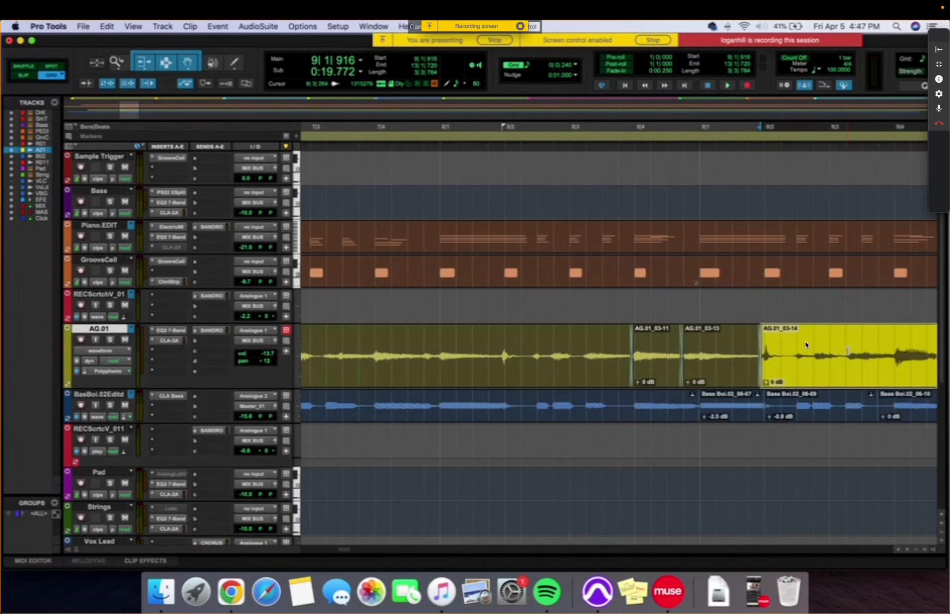
key("r")
left_click(602, 336)
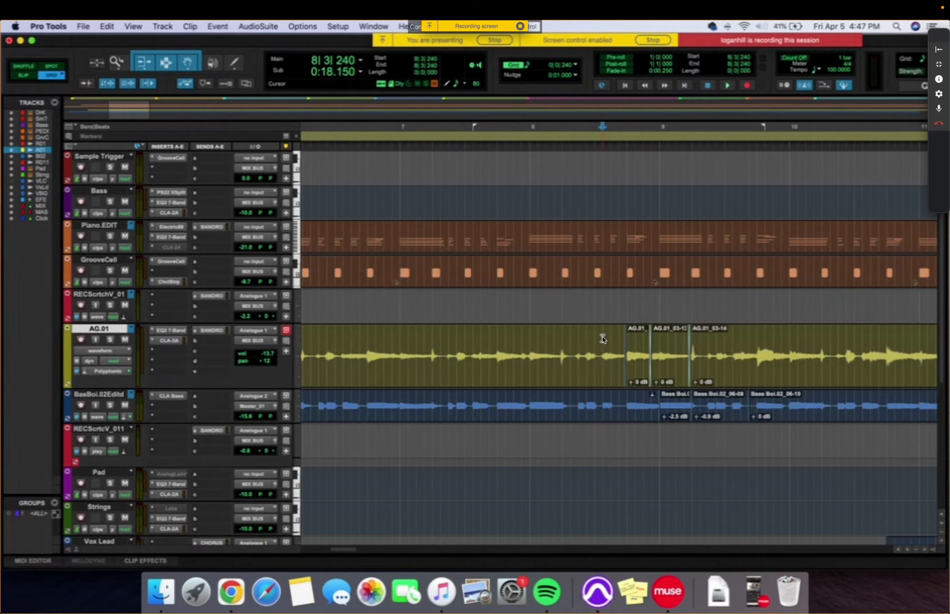
key("space")
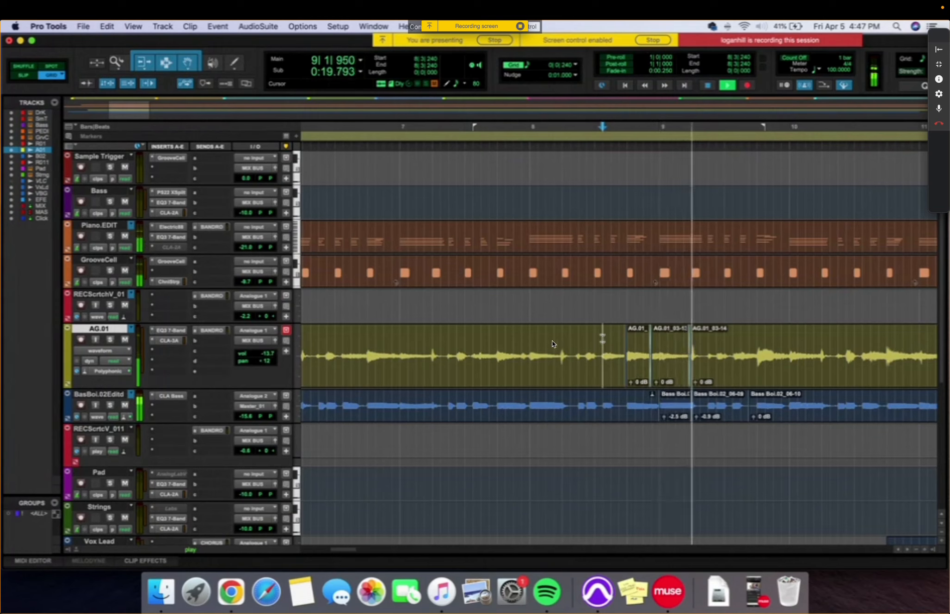
left_click(522, 339)
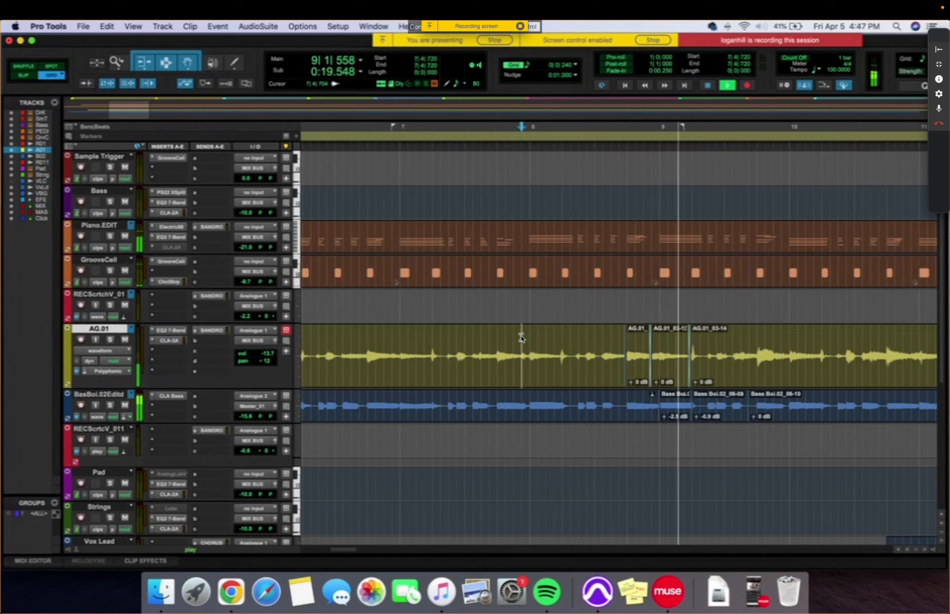
key("space")
Step: Move the crossfade between AG.01_03-11 and AG.01_03-13 earlier to about 8|4|480
left_click(679, 366)
scroll(679, 366, "up", 2)
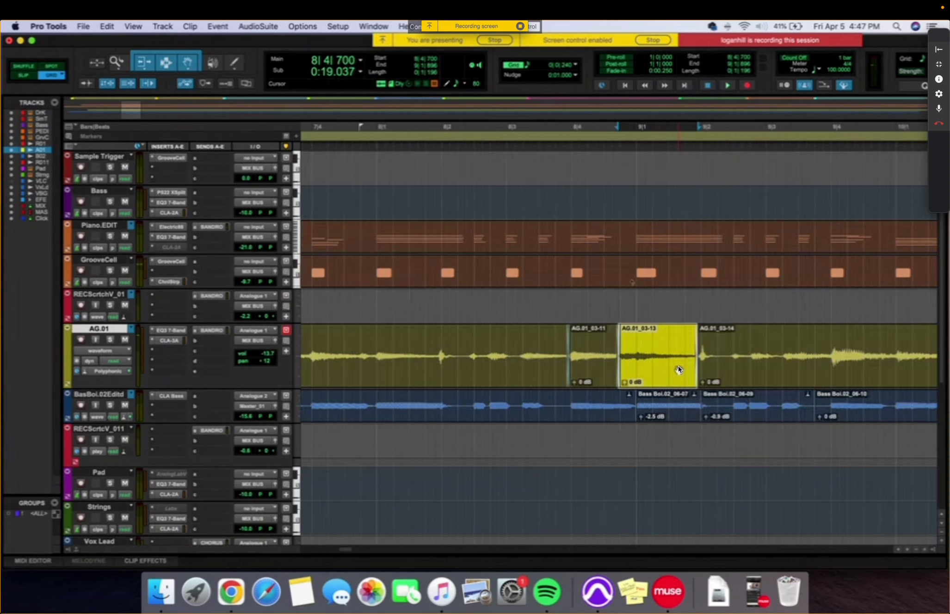
scroll(679, 366, "up", 1)
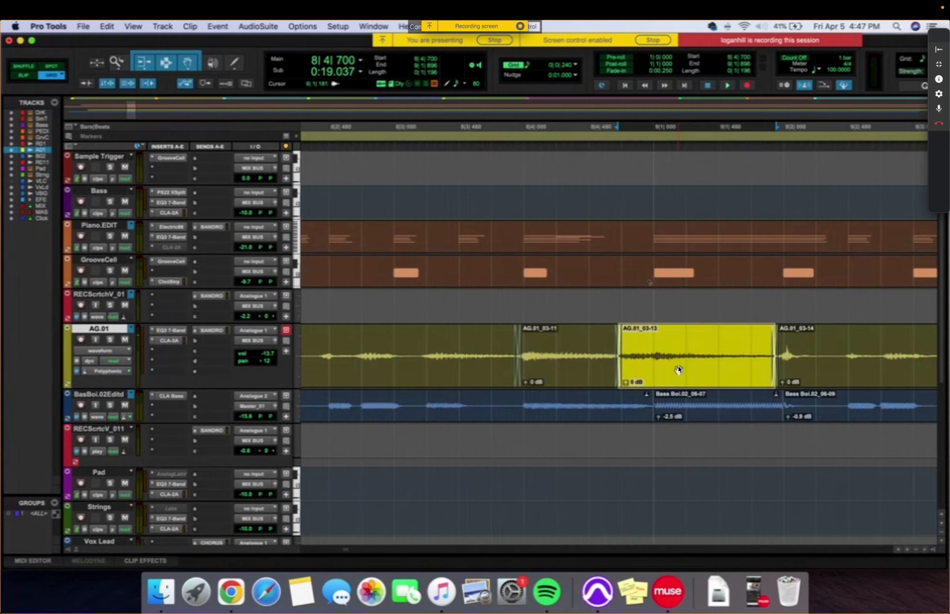
left_click_drag(626, 350, 605, 350)
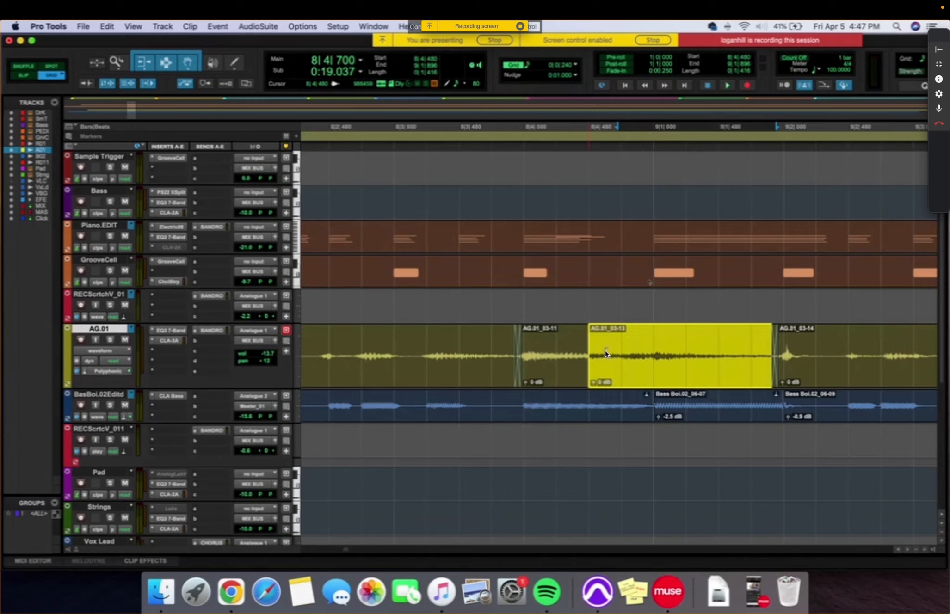
Step: Play back the AG.01 edits from 8|2|480, and again from 8|3|240
left_click(653, 341)
scroll(653, 341, "down", 1)
scroll(619, 346, "down", 1)
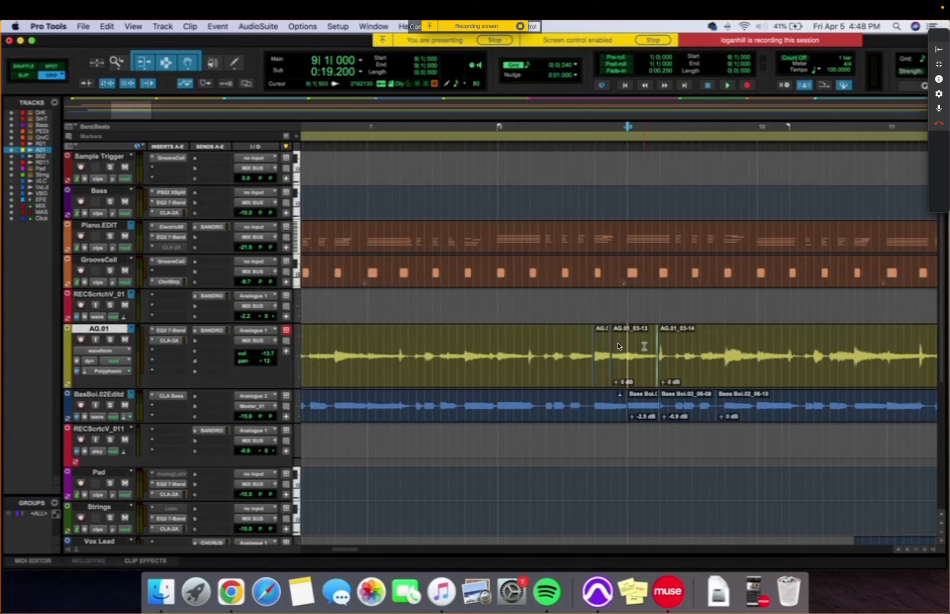
left_click(544, 343)
key("space")
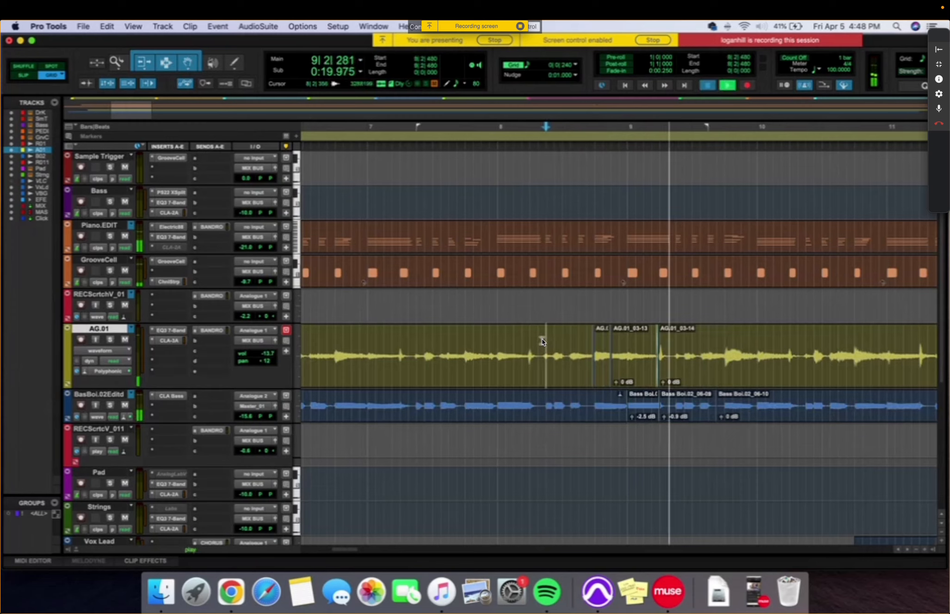
key("space")
key("space")
left_click(574, 341)
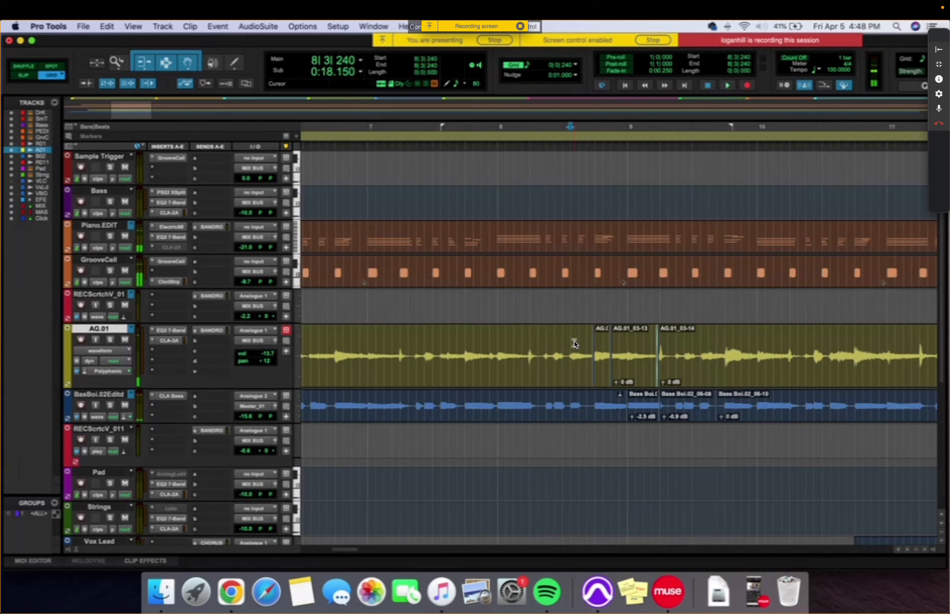
key("space")
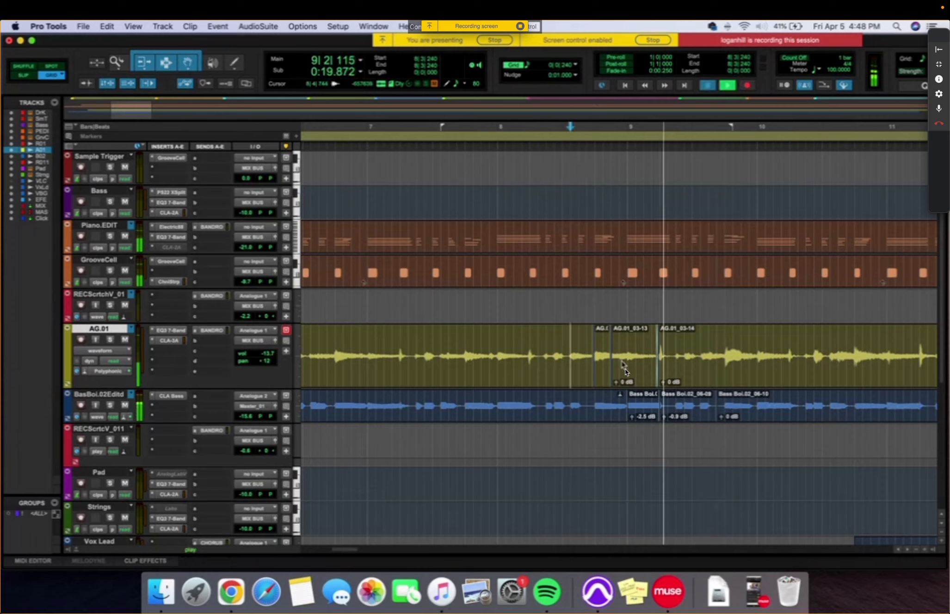
key("space")
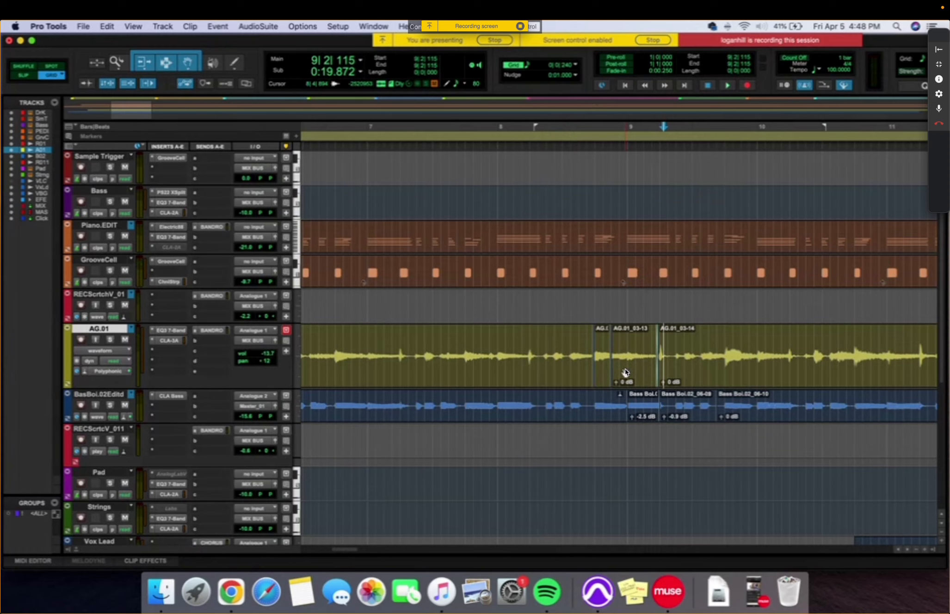
Step: Move the crossfade between AG.01_03-11 and AG.01_03-13 later to about 8|4|750
left_click(626, 373)
key("super+bracketright")
key("super+bracketright")
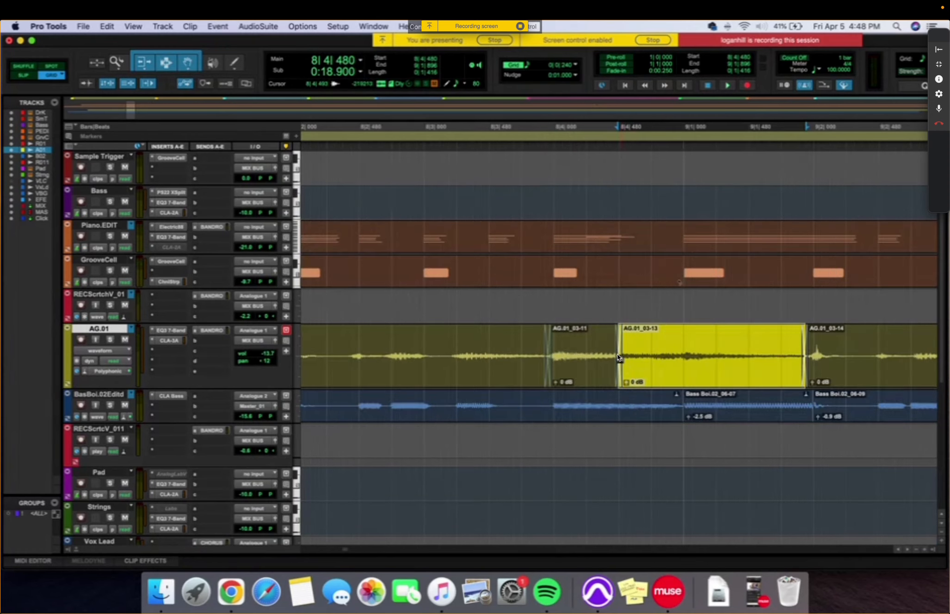
left_click_drag(613, 351, 654, 366)
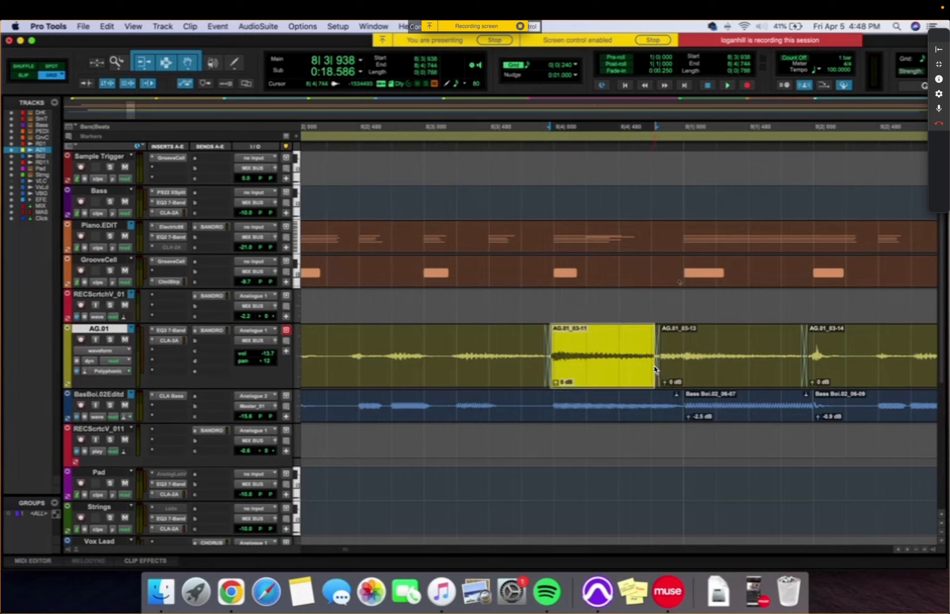
Step: Play back the readjusted AG.01 transition, and again from 8|2|480 across bar 9
left_click(461, 342)
key("space")
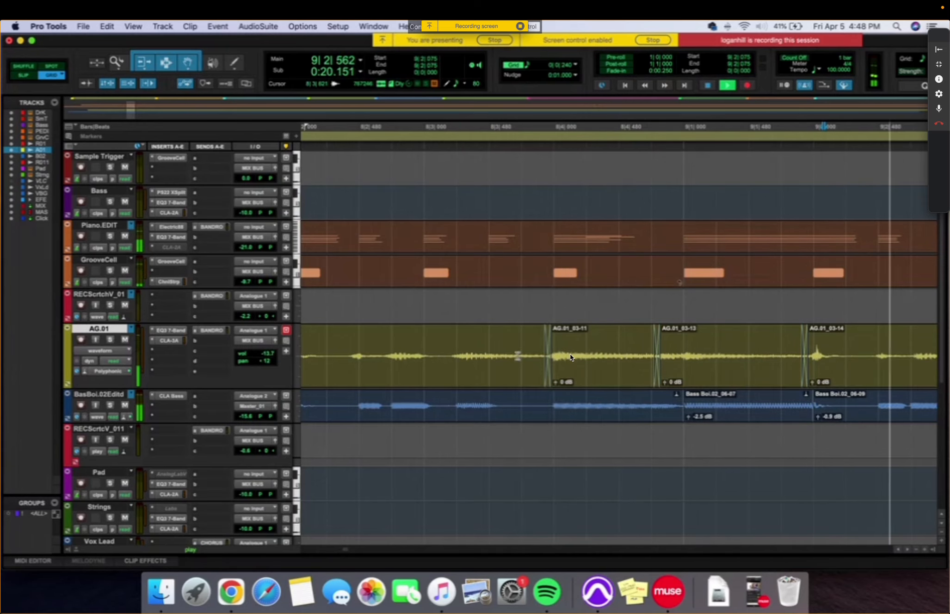
left_click(508, 333)
key("space")
key("r")
key("r")
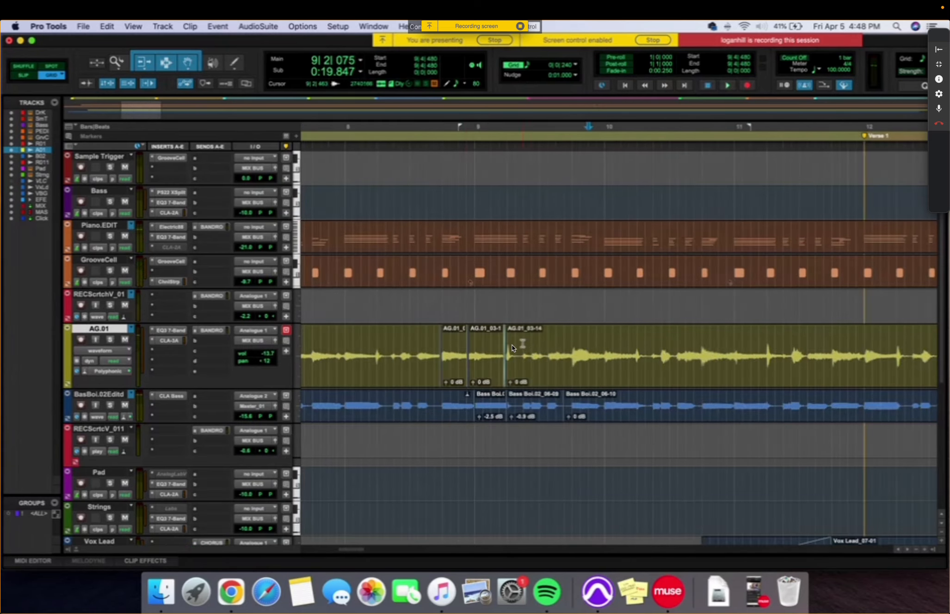
left_click(391, 347)
key("space")
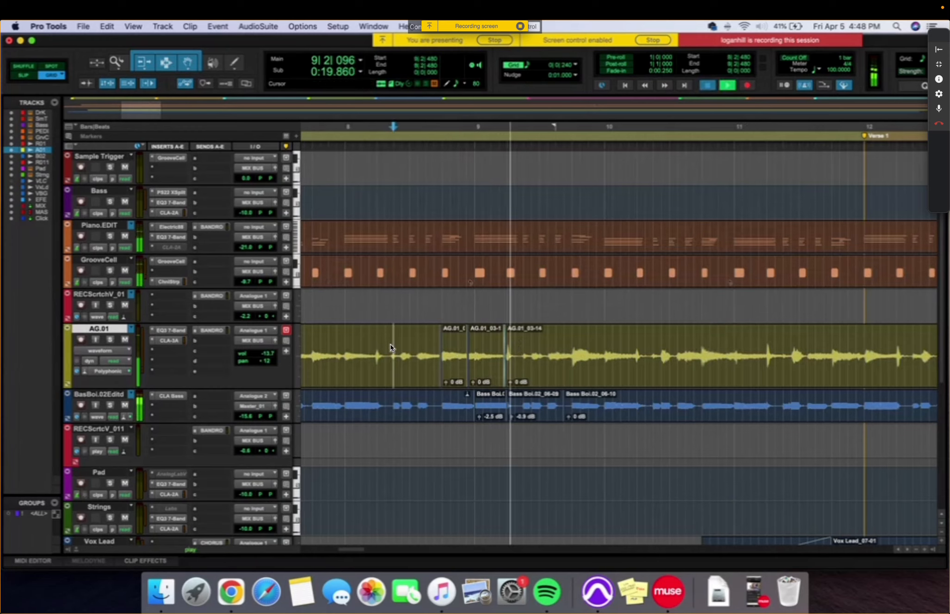
key("space")
Step: Set the playback start to 7|4|240 and end the remote screen control
key("r")
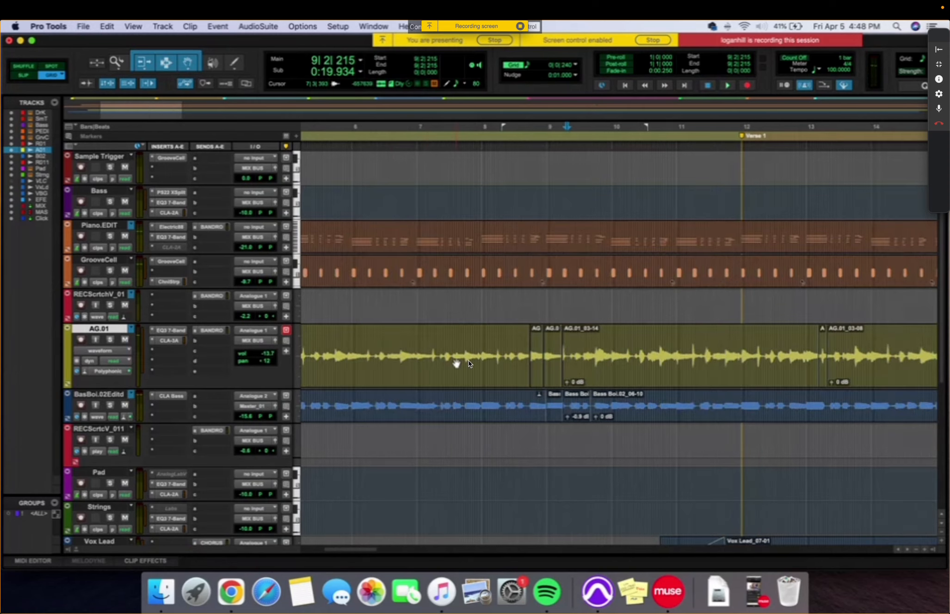
left_click(470, 341)
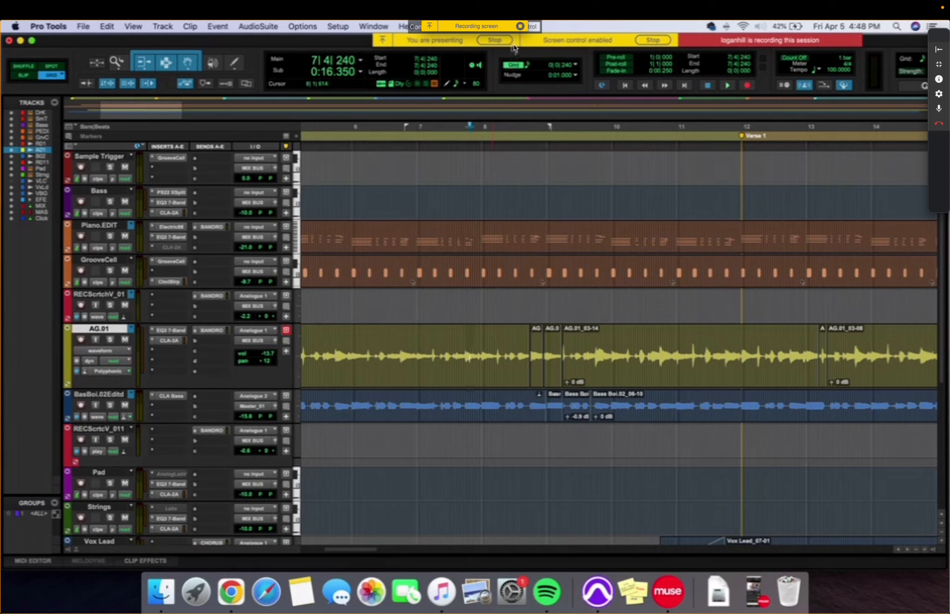
left_click(535, 27)
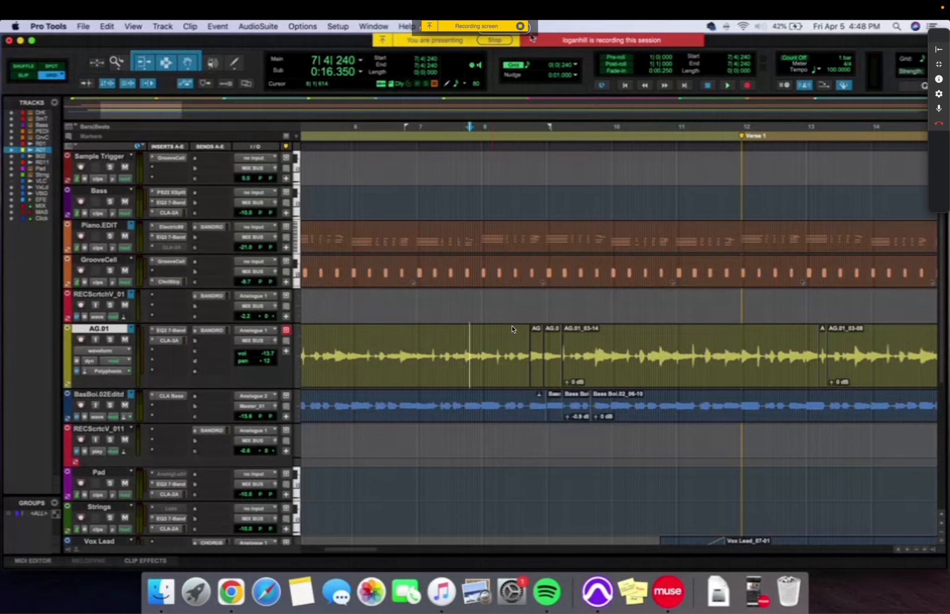
left_click(581, 295)
Step: Play the session from 7|4|240 with the call's participant panel expanded, and collapse the panel during playback
left_click(940, 49)
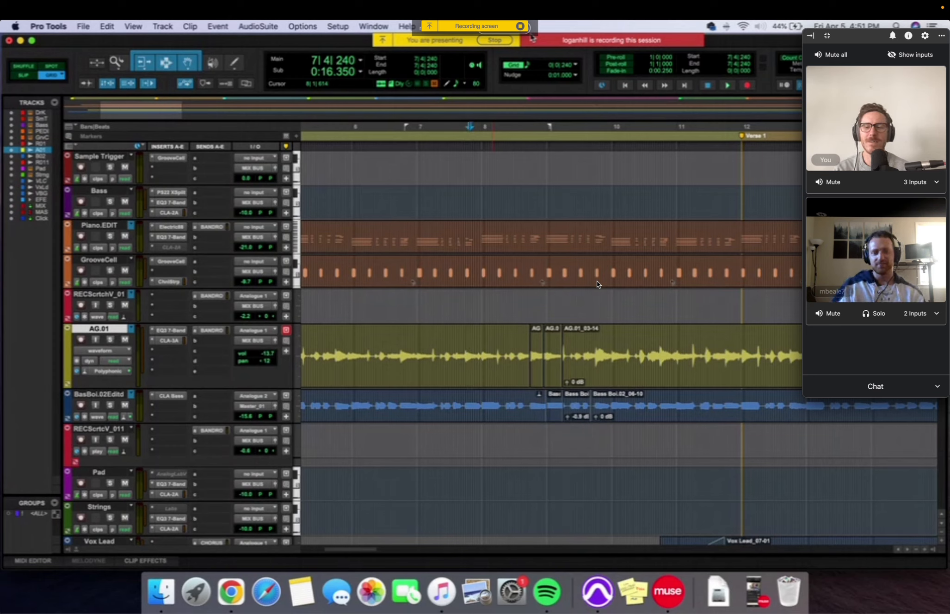
key("space")
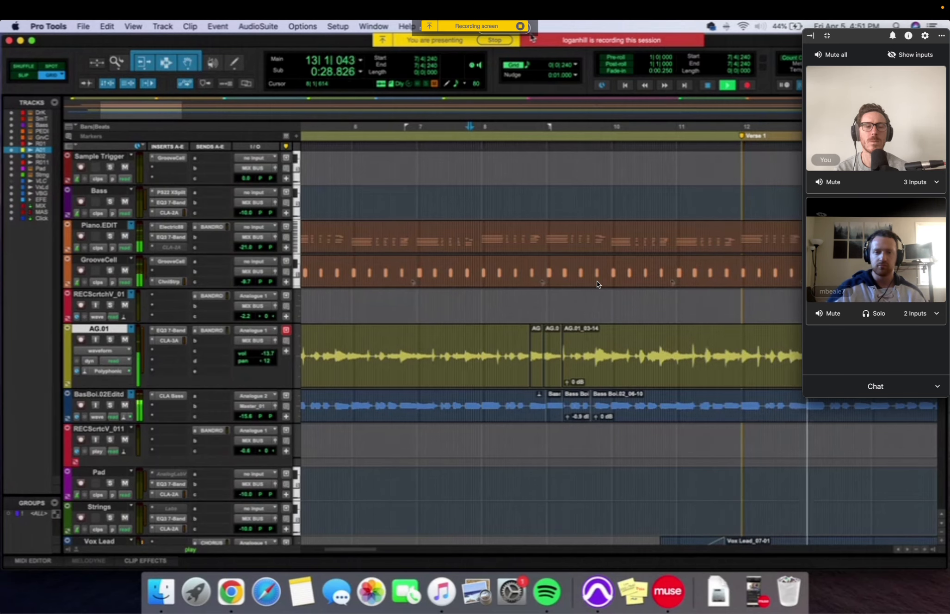
scroll(597, 281, "up", 1)
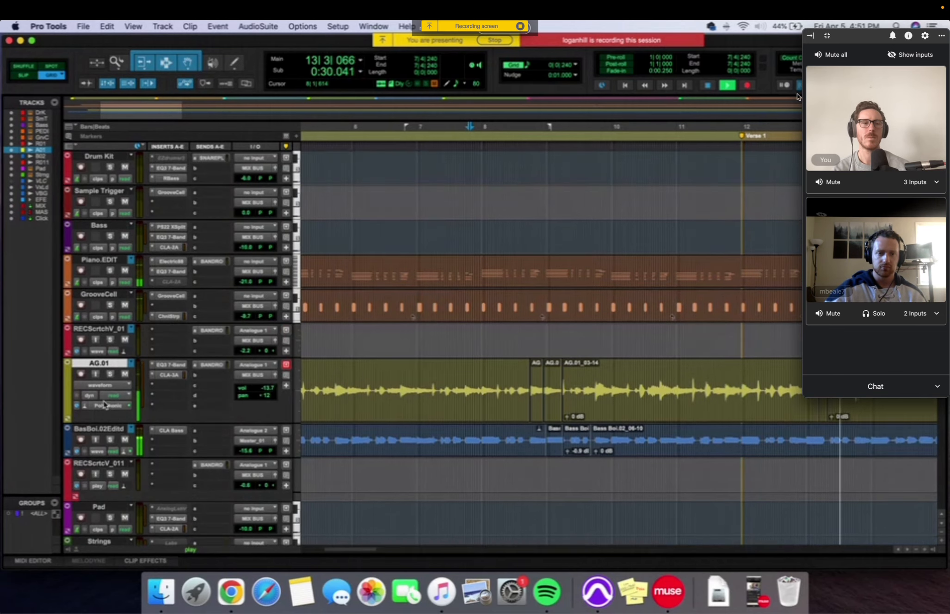
left_click(810, 36)
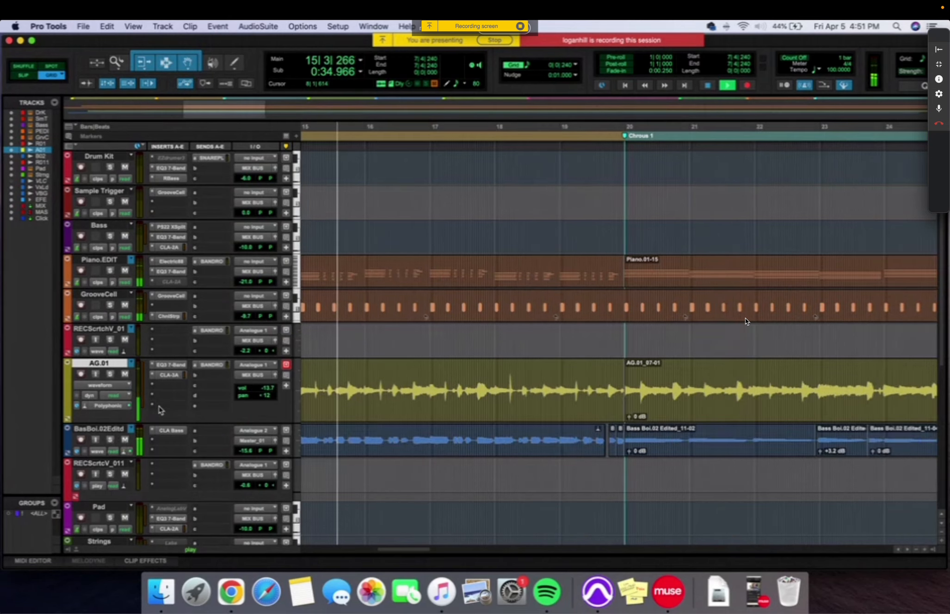
Step: Stop the running playback and replay the start of Chorus 1 from 20|1|480 past bar 21 to check AG.01
scroll(371, 413, "down", 4)
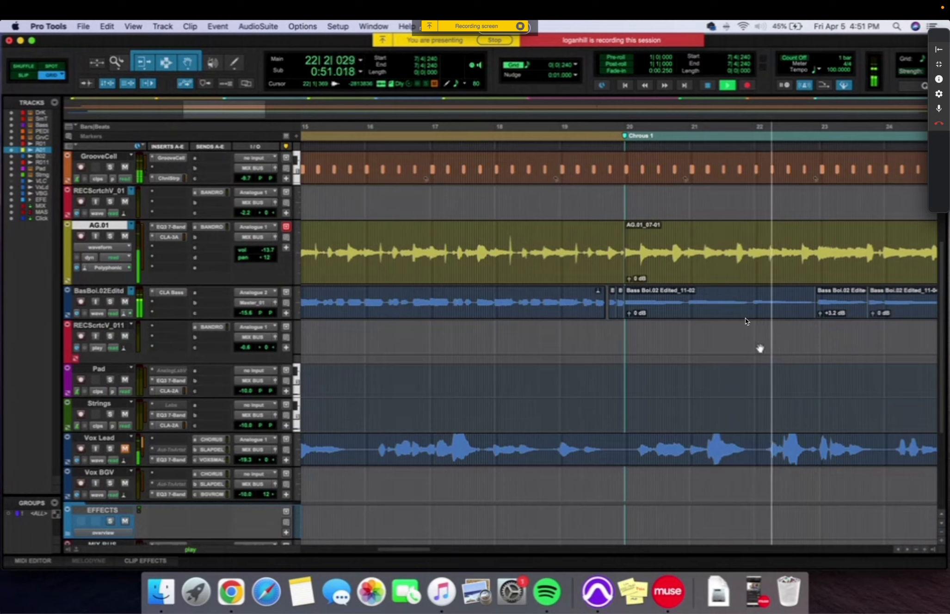
left_click(703, 266)
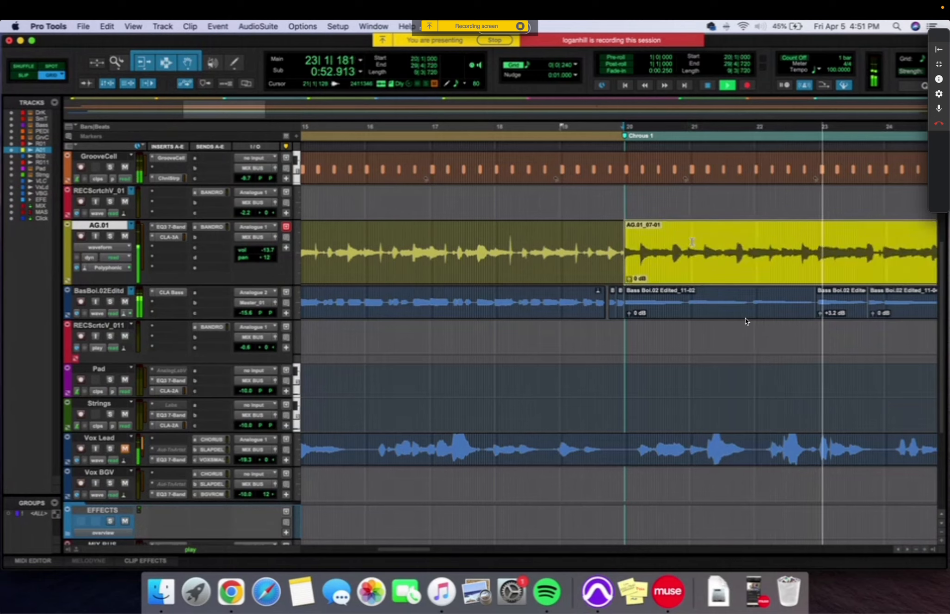
left_click(694, 243)
key("space")
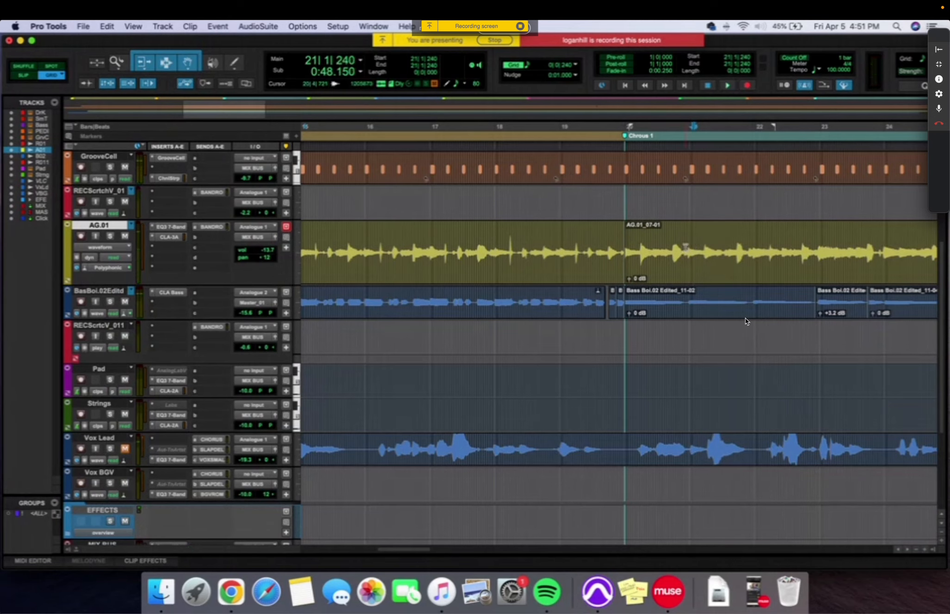
left_click(686, 250)
key("super+bracketright")
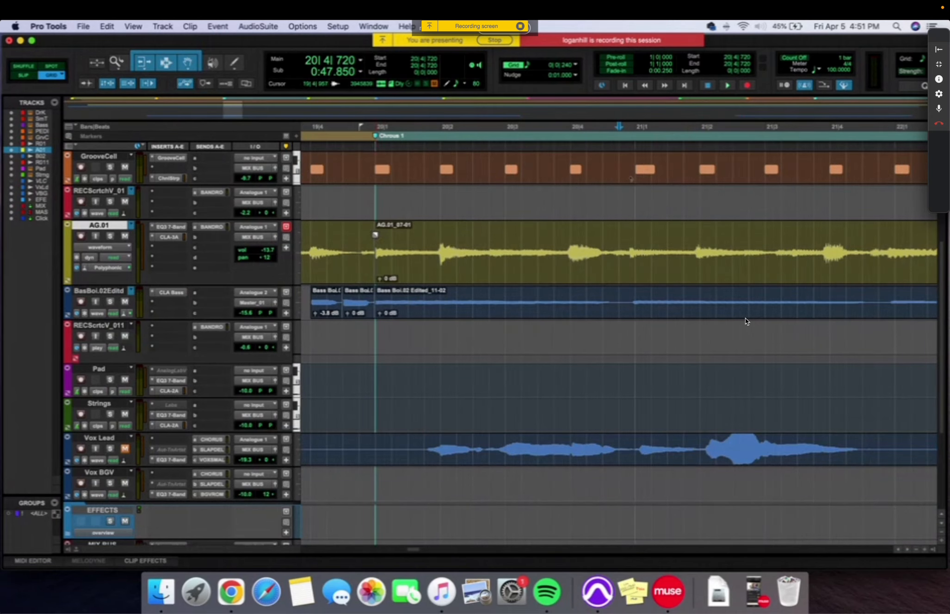
left_click(406, 240)
key("space")
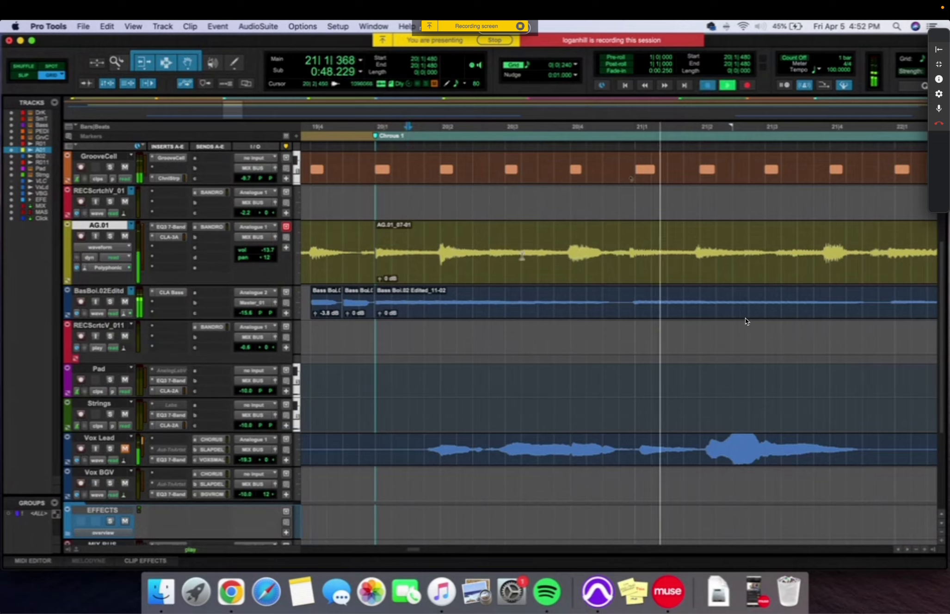
key("space")
Step: Select the AG.01_07-01 clip and switch the AG.01 track view to warp
left_click_drag(602, 253, 653, 252)
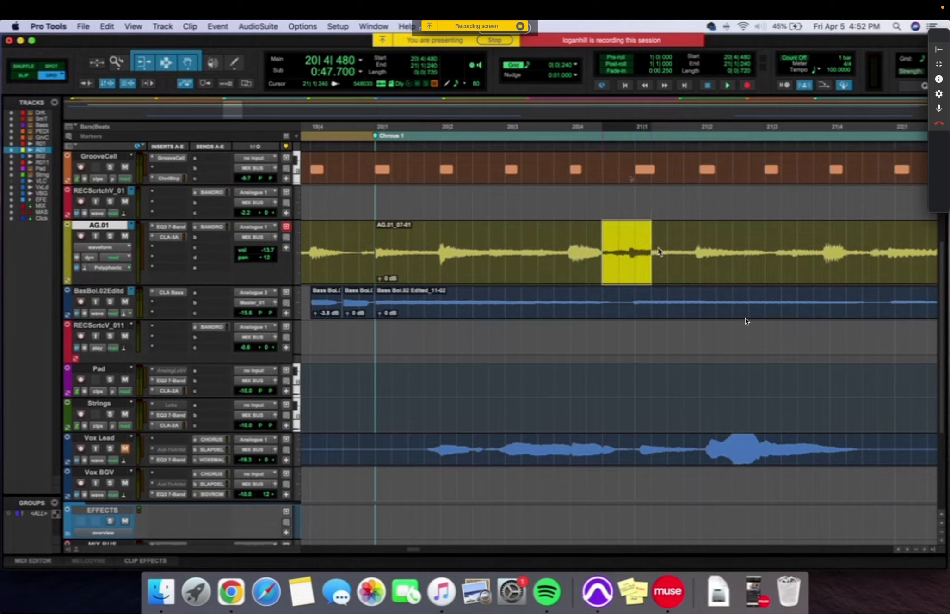
left_click(115, 248)
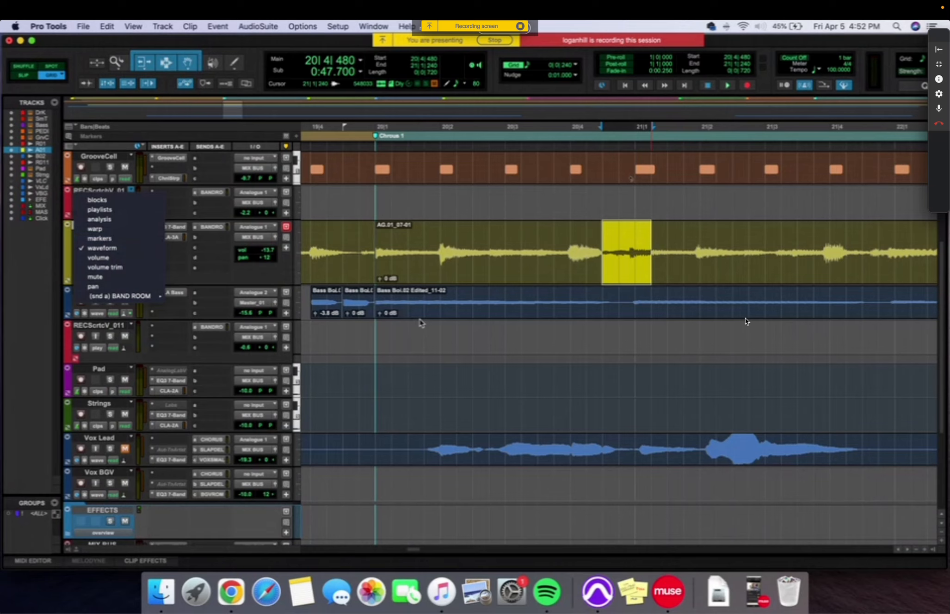
left_click(186, 269)
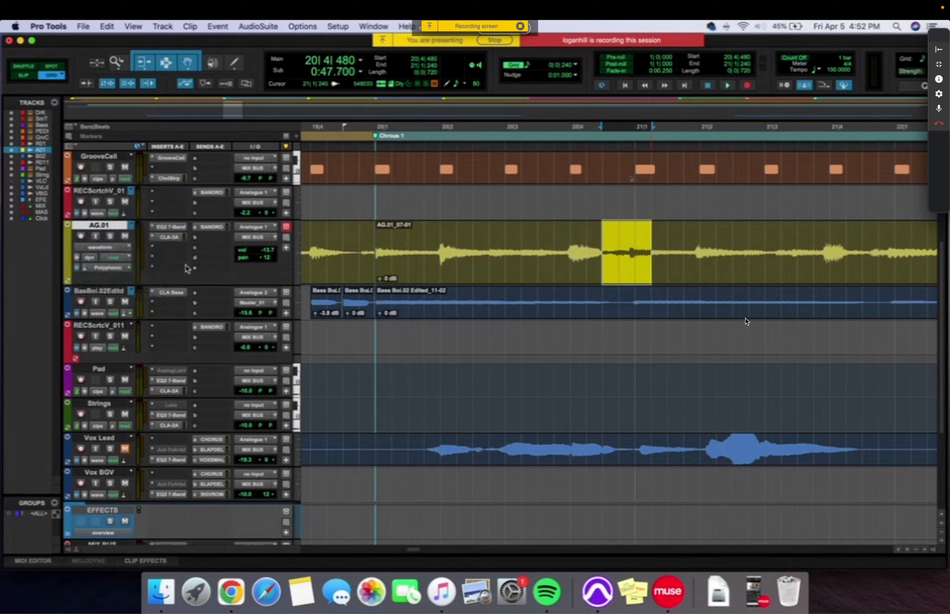
left_click(506, 332)
left_click(538, 262)
left_click(119, 247)
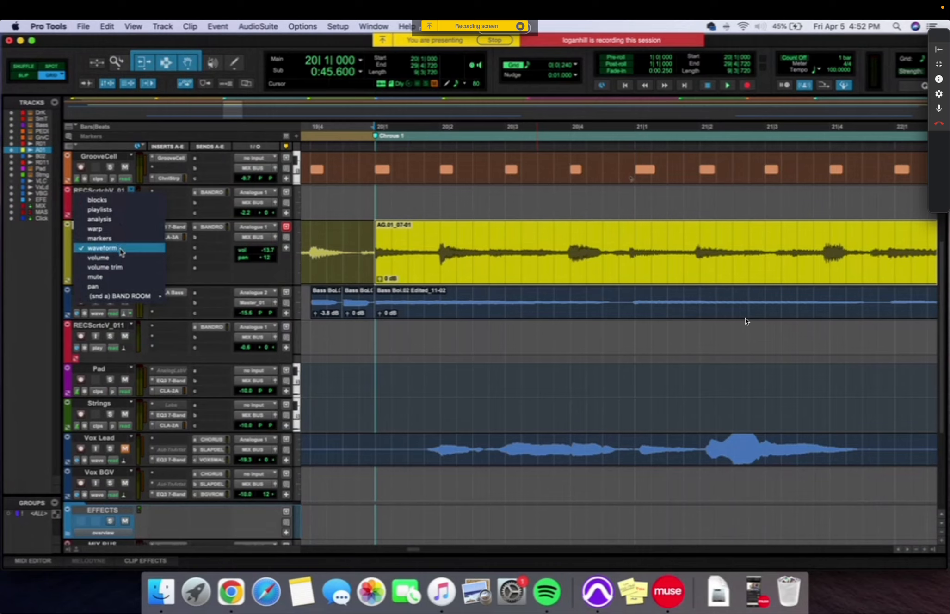
left_click(120, 249)
left_click(118, 250)
left_click(108, 233)
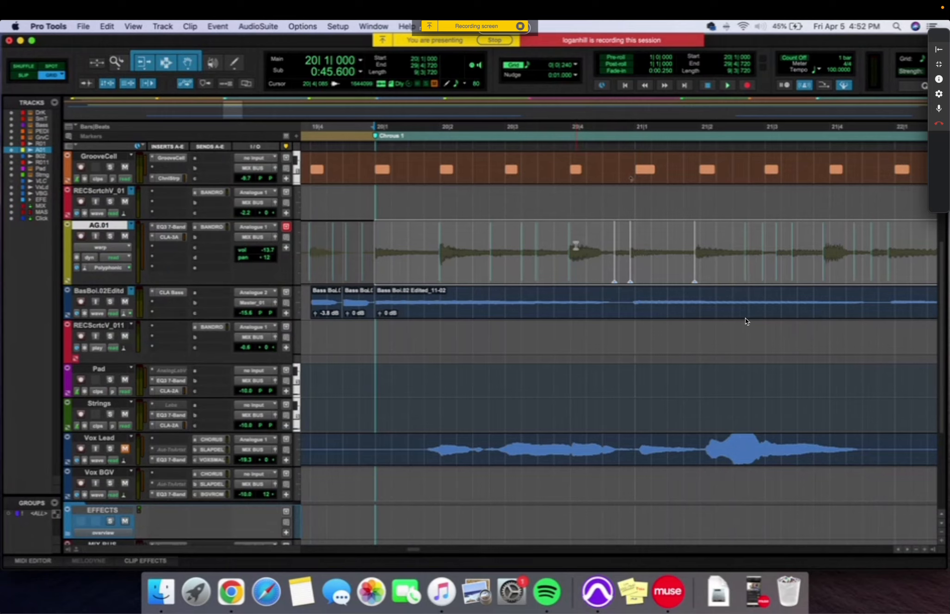
Step: Add a warp marker to AG.01_07-01 at about 20|4|000, try shifting the audio slightly later, and undo the shift
left_click(569, 274)
left_click_drag(570, 271, 571, 273)
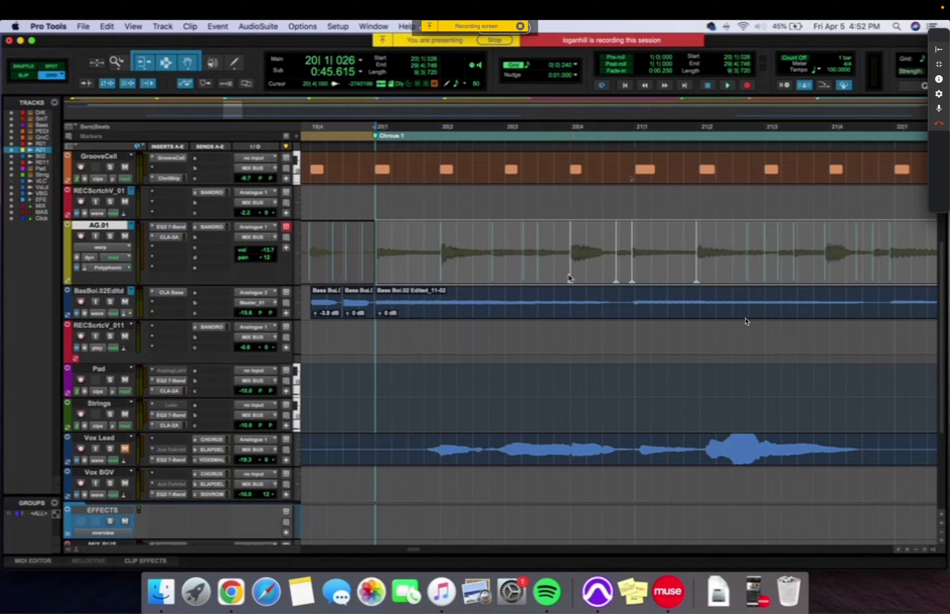
key("super+z")
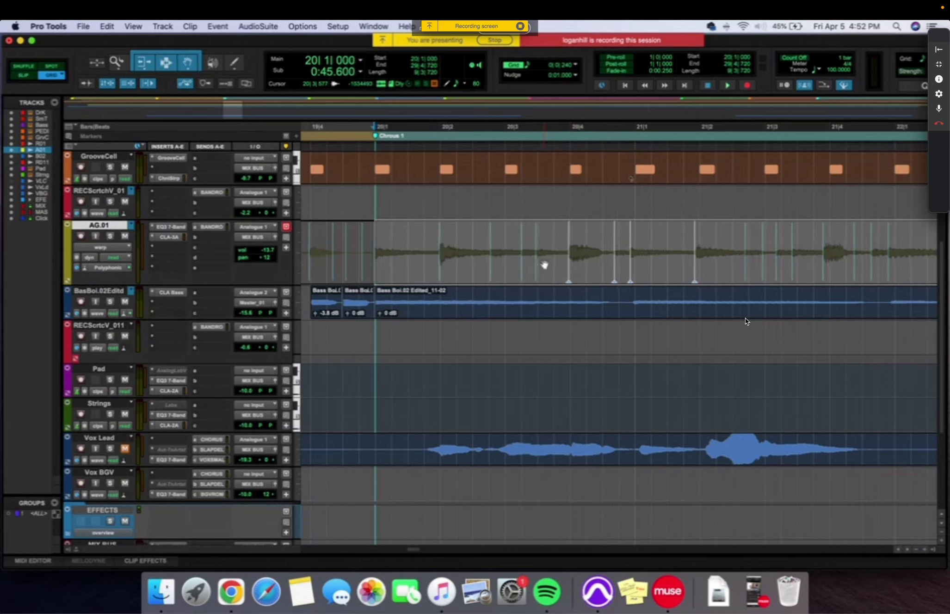
Step: Play back the AG.01 passage from 20|3|000 through bar 21
left_click(570, 252)
left_click(505, 248)
key("space")
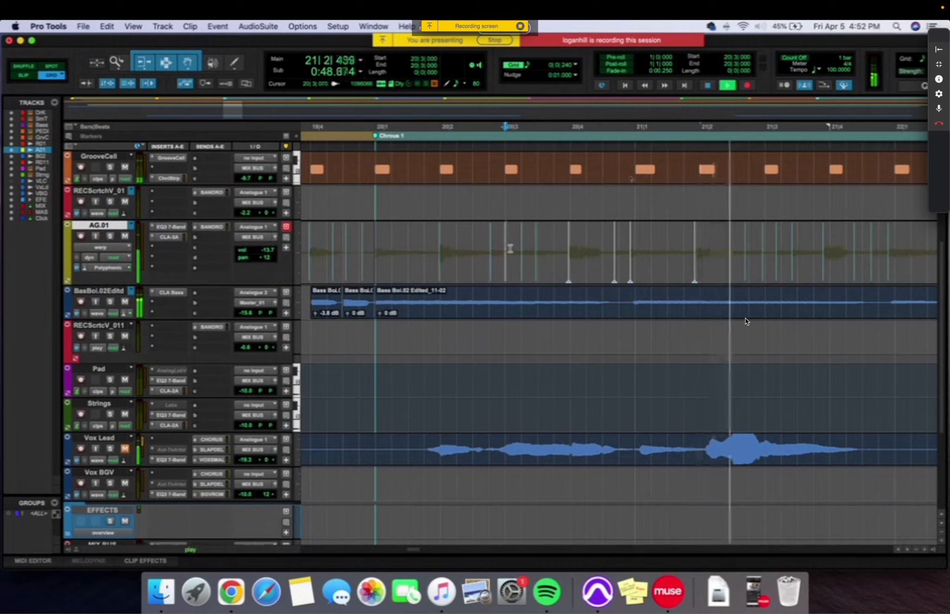
key("space")
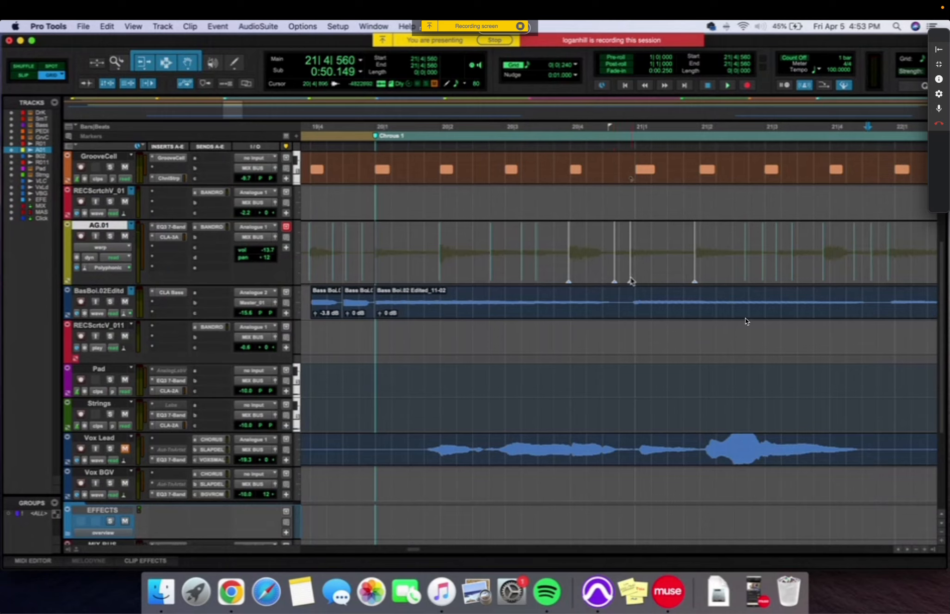
Step: Move the two AG.01 warp markers before bar 21 later, to about 20|4|720 and 21|1|000, and play the result from 20|3|240
left_click_drag(630, 281, 618, 280)
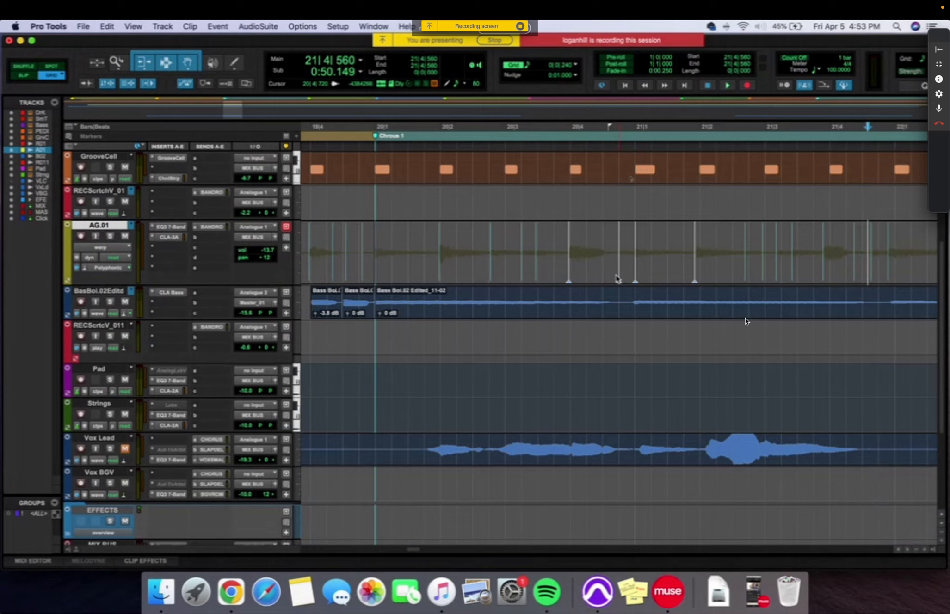
left_click(515, 252)
key("space")
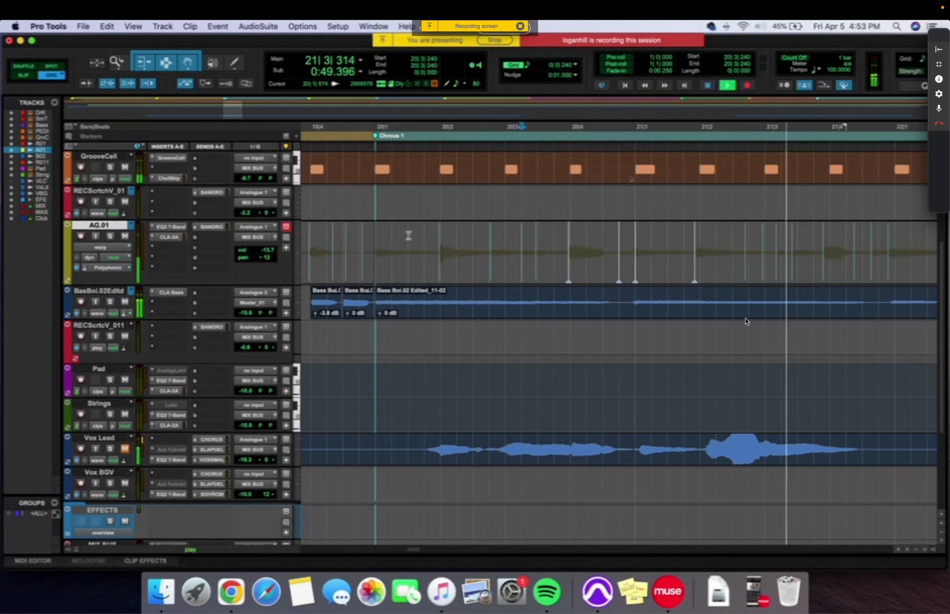
key("space")
Step: Play back the warped AG.01 passage twice from 19|4|720 across bar 21
left_click(360, 225)
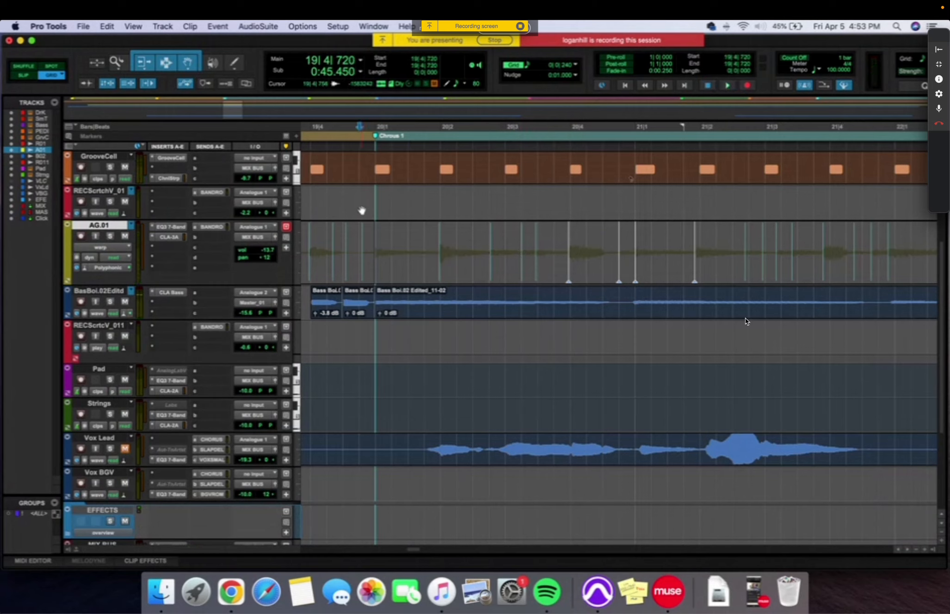
key("space")
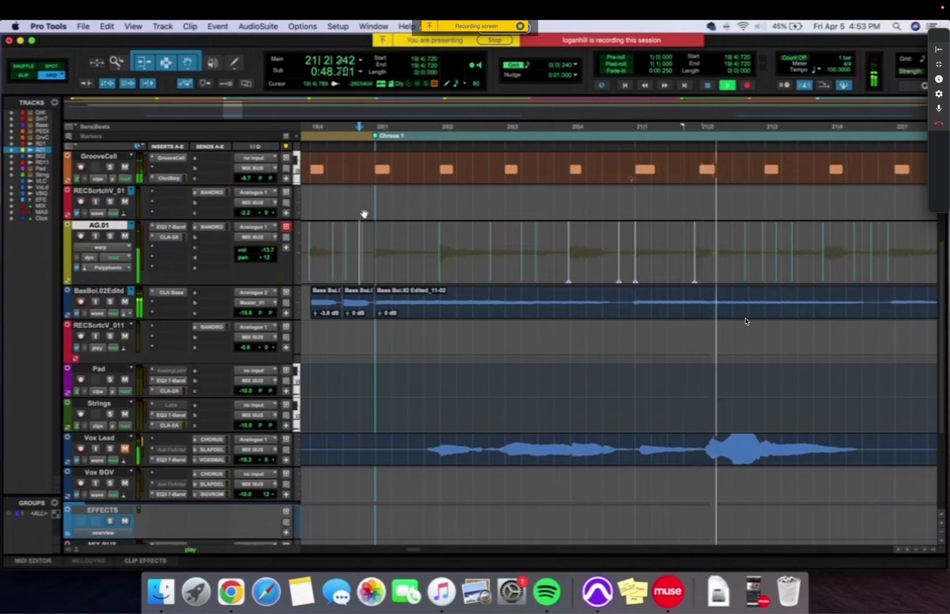
key("space")
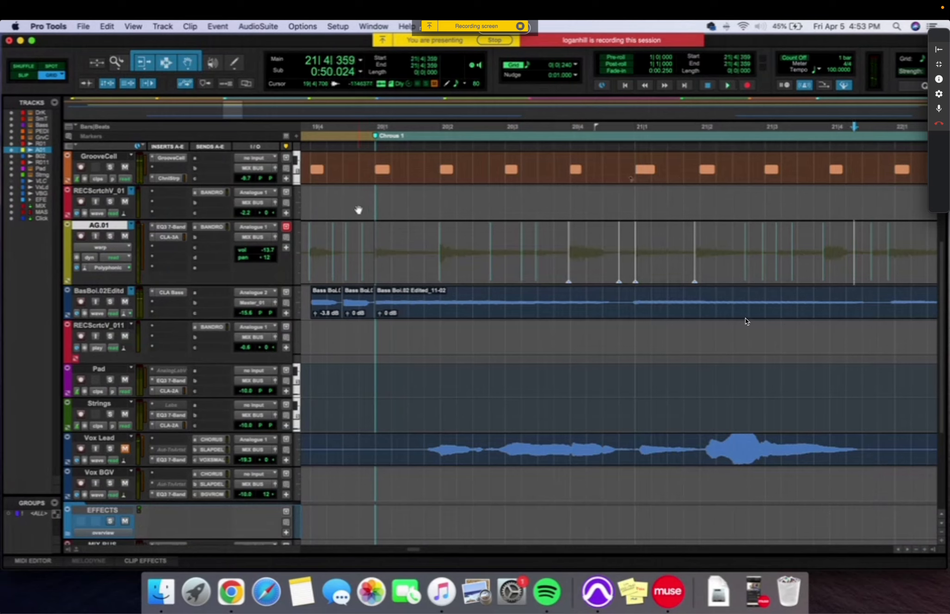
left_click(360, 202)
key("space")
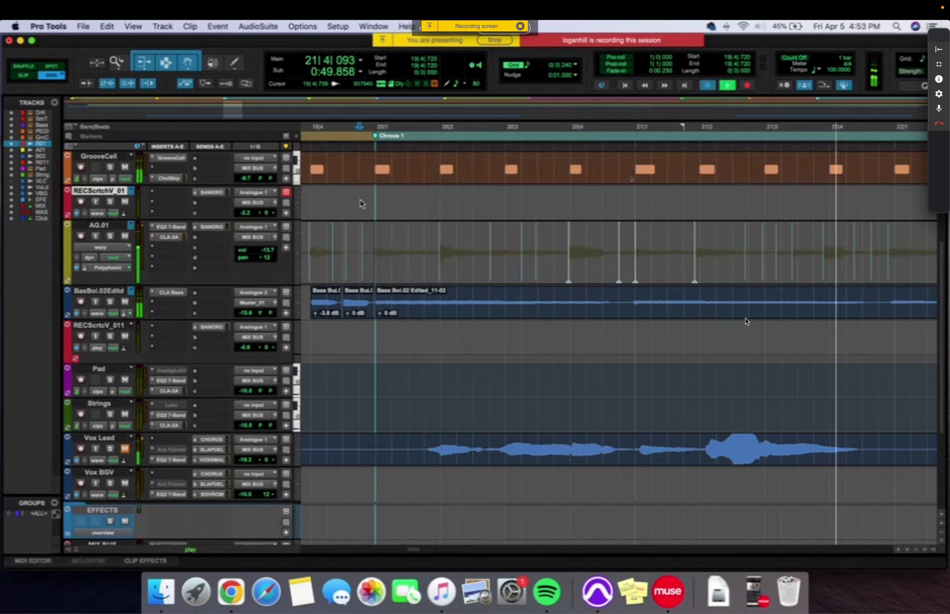
key("space")
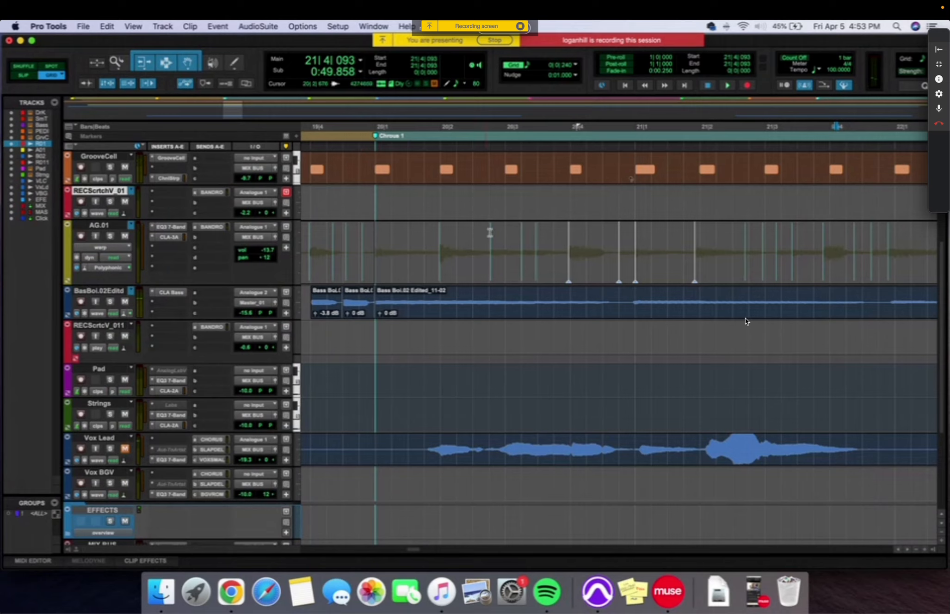
Step: Add an AG.01 warp marker at the transient about halfway between 20|3 and 20|4, and remove the marker at about 20|4|000
left_click(568, 252)
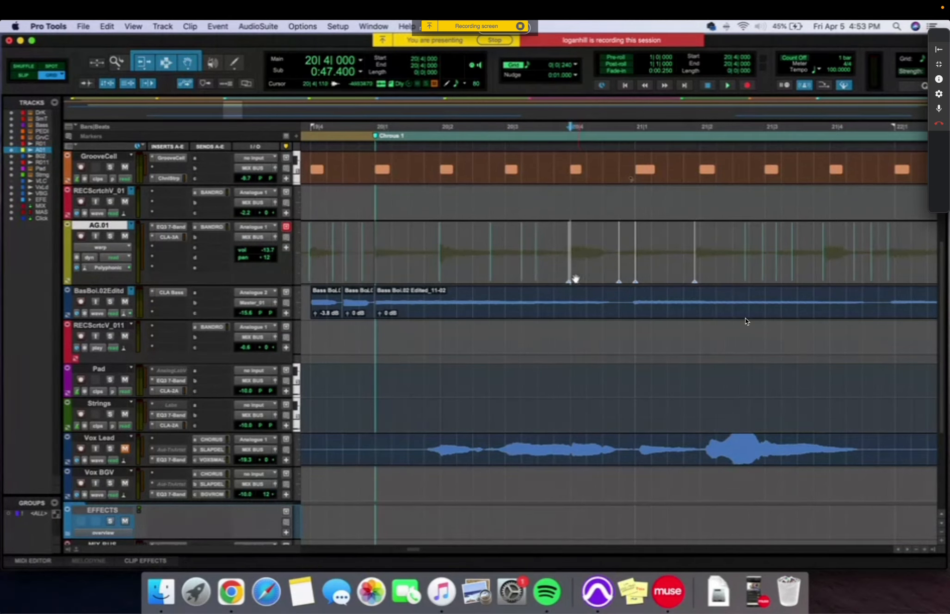
left_click(570, 268, "shift")
left_click(539, 281, "alt")
left_click(539, 279)
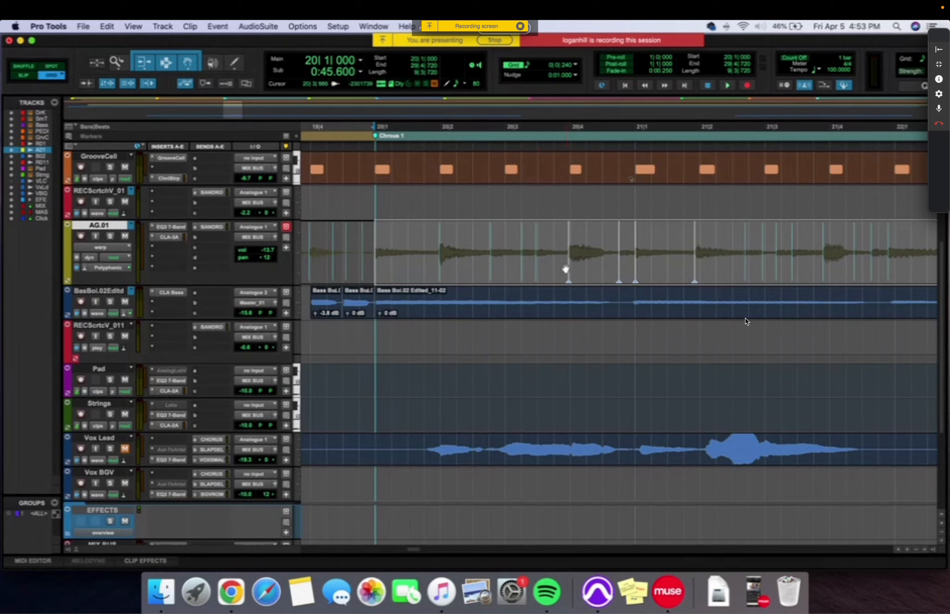
left_click(536, 277)
left_click(570, 281, "alt")
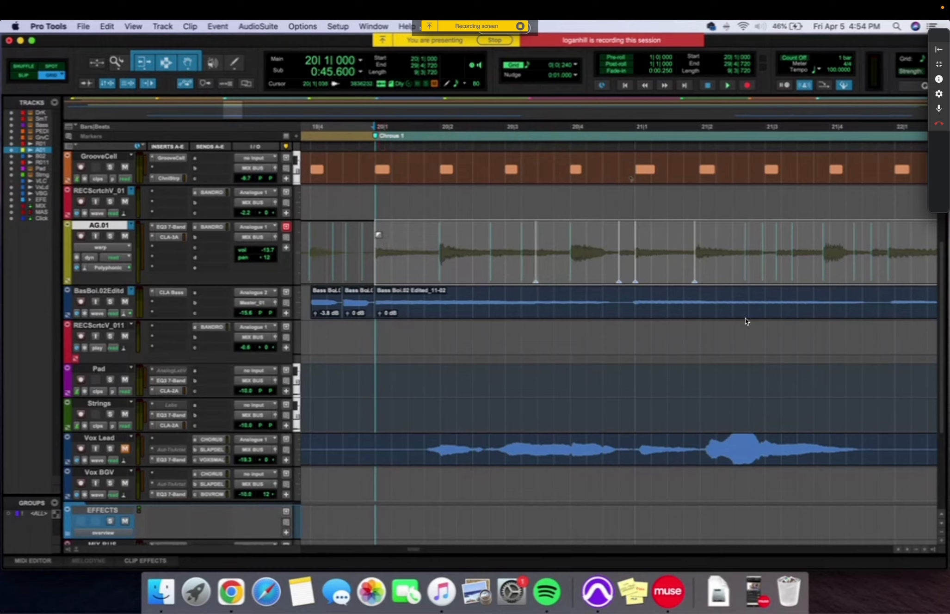
Step: Place the cursor at 20|1|240 and return the AG.01 track view to waveform
left_click(394, 233)
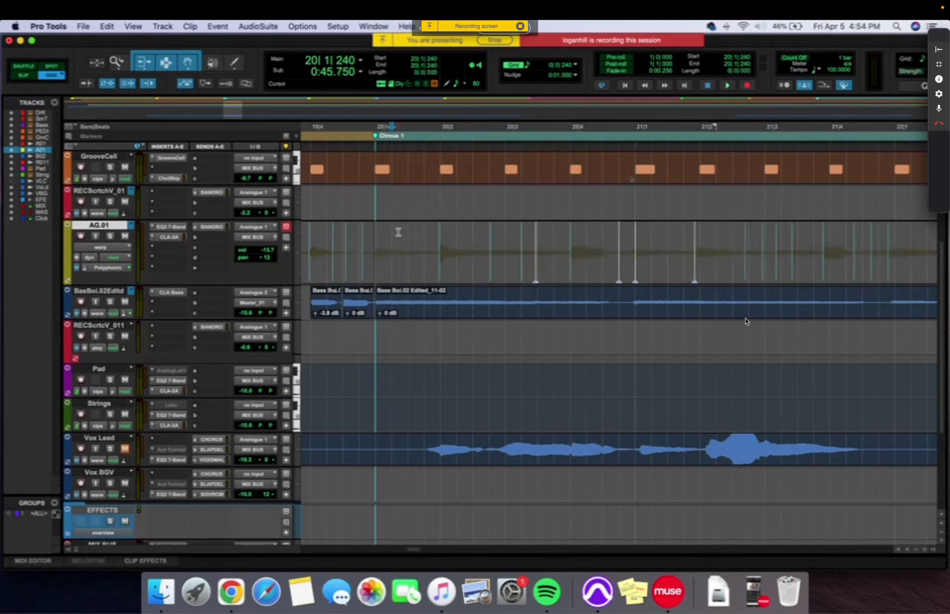
left_click(109, 249)
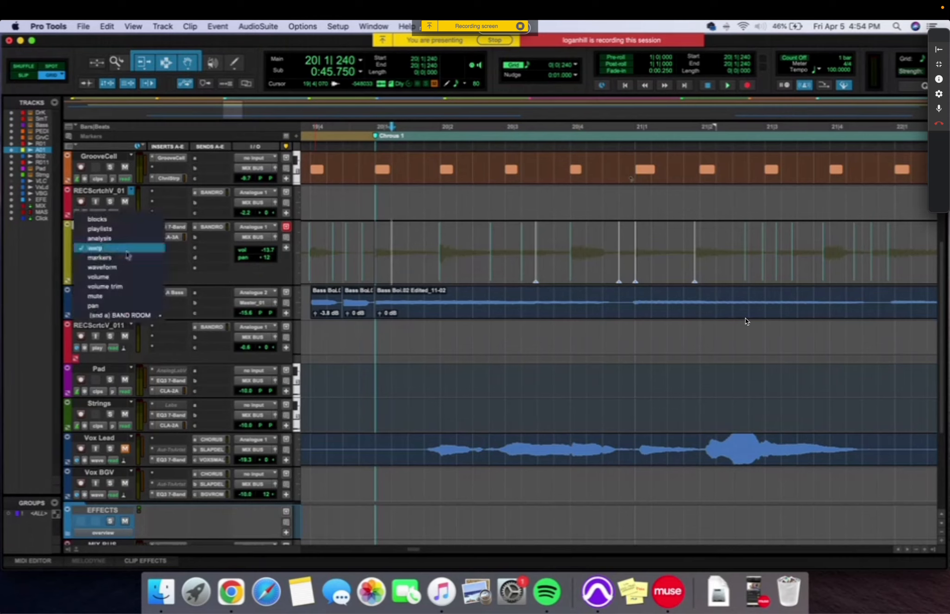
left_click(124, 268)
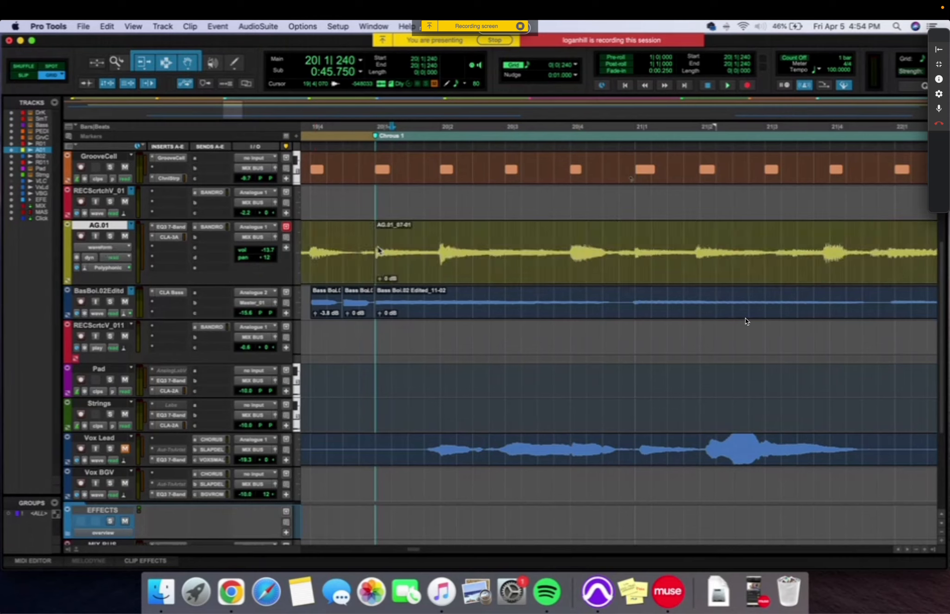
Step: Play back the song from 19|4|720, pausing and resuming through the chorus into Post Chorus 1
left_click(358, 238)
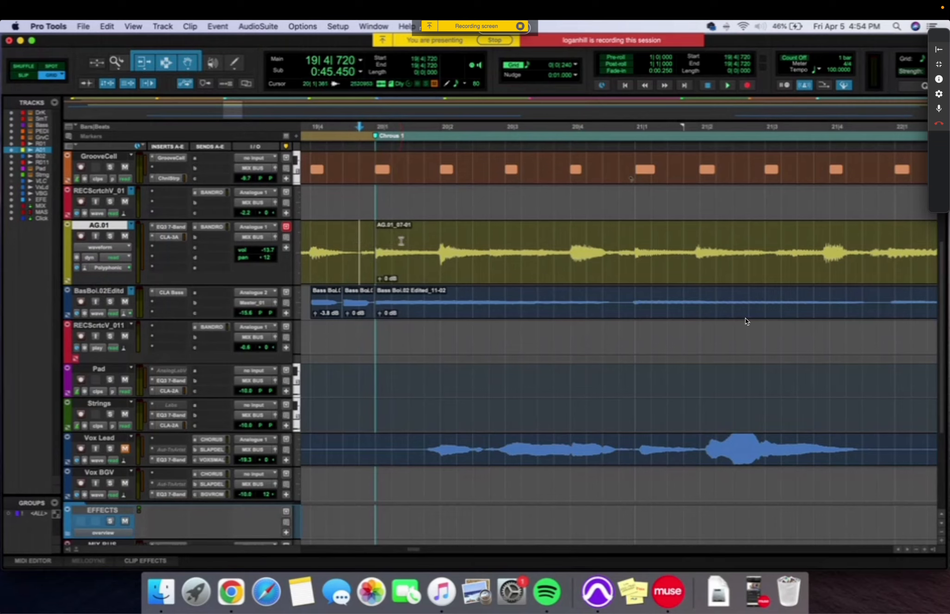
key("space")
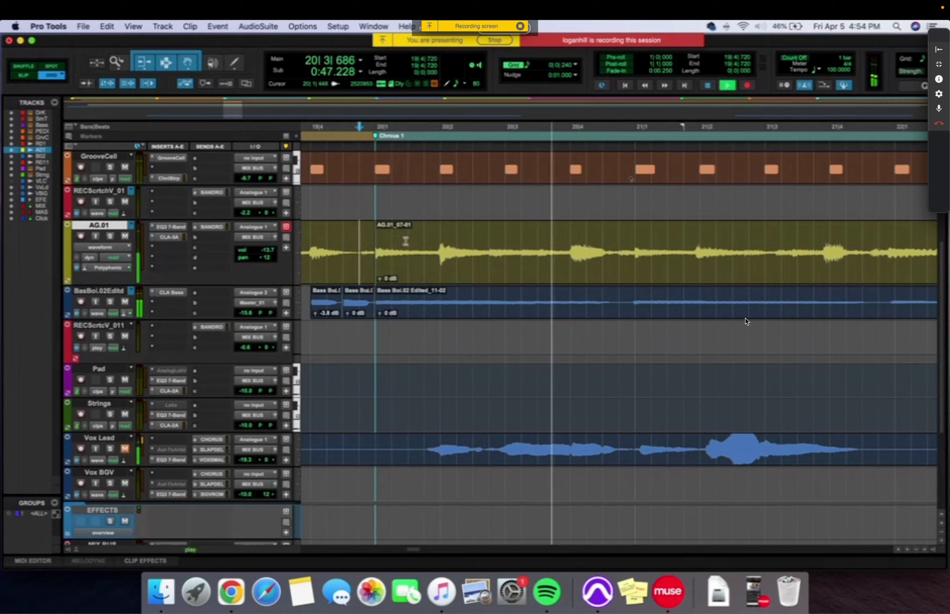
key("space")
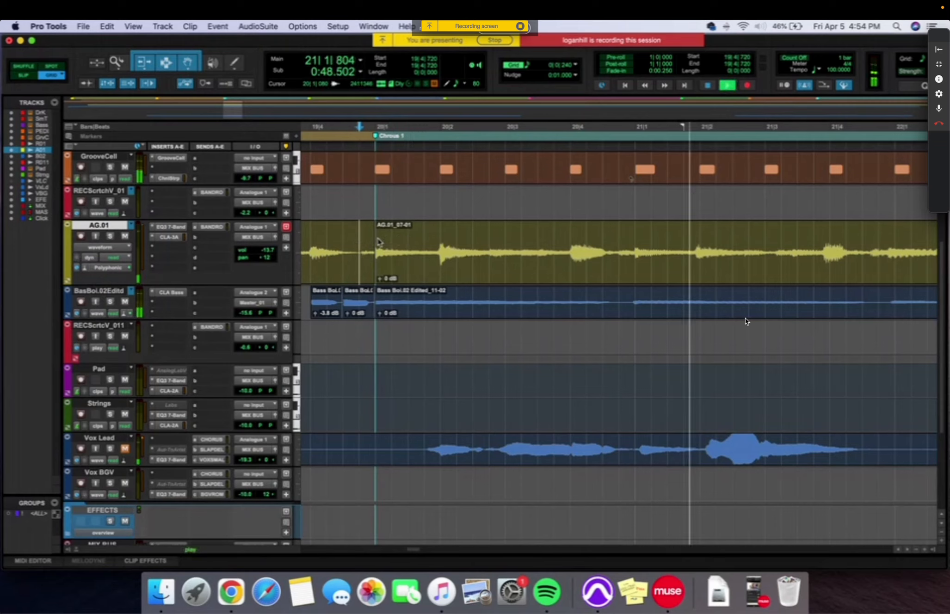
key("space")
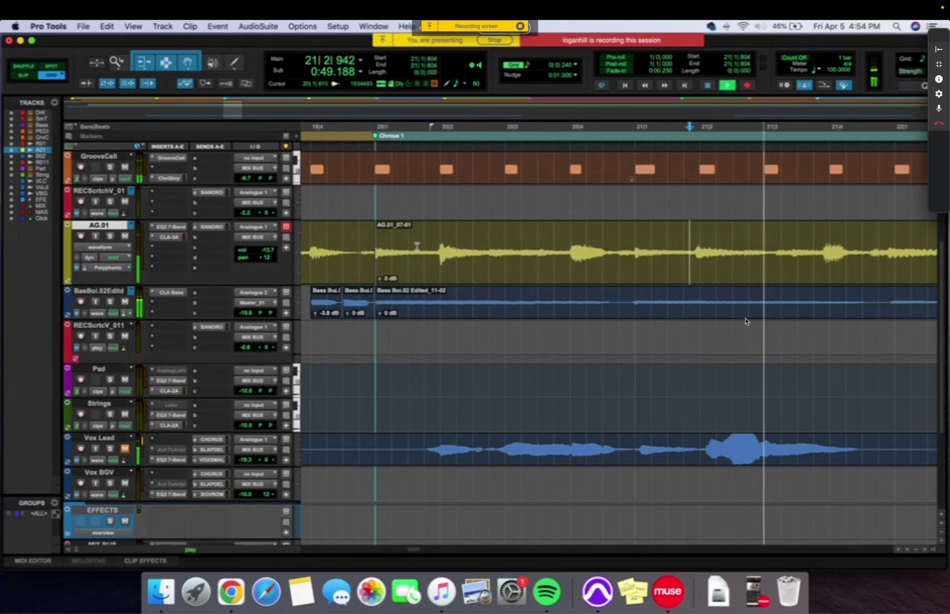
key("space")
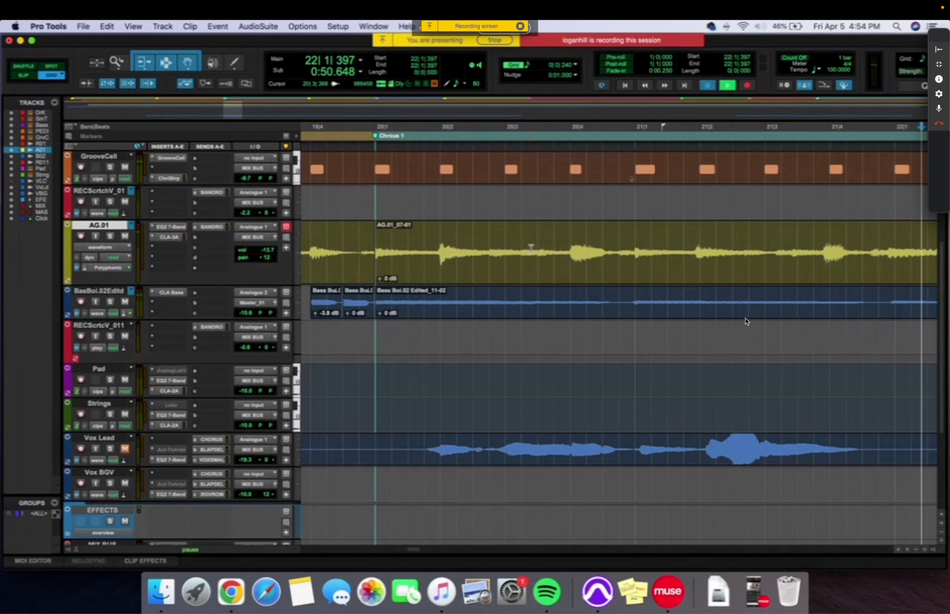
key("space")
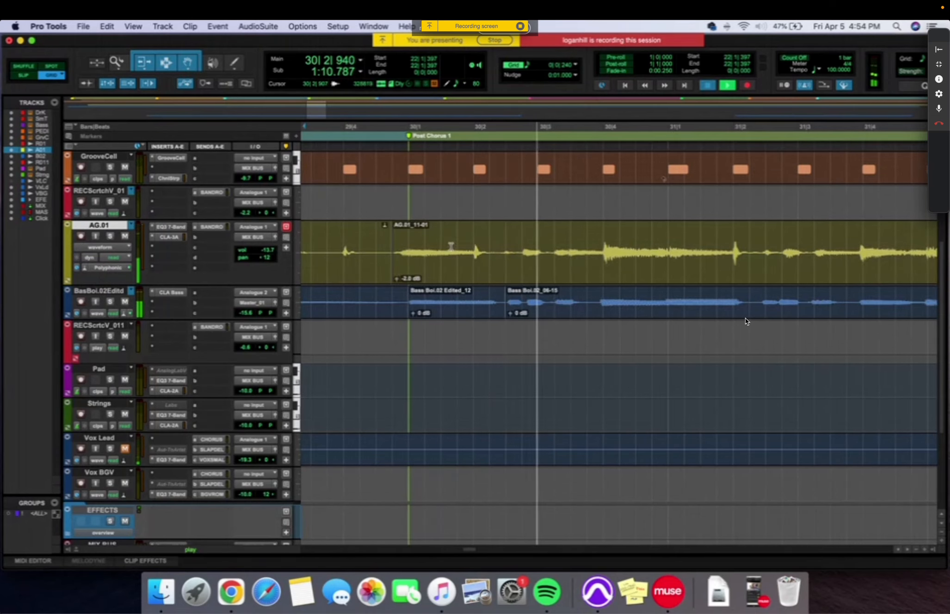
key("space")
Step: Play back the transition into the AG.01_11-01 clip at Post Chorus 1 from 29|4|000
left_click(392, 248)
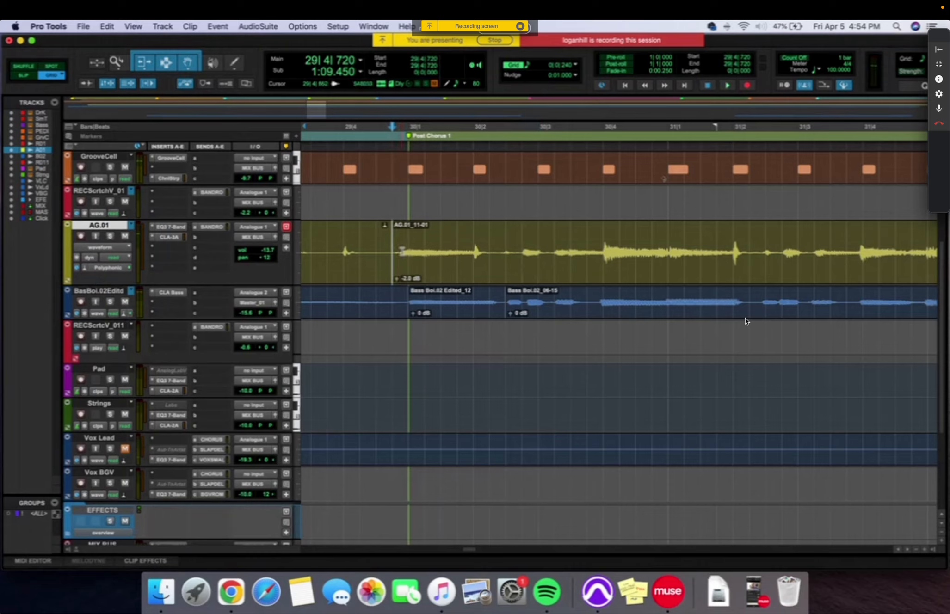
left_click(342, 247)
key("space")
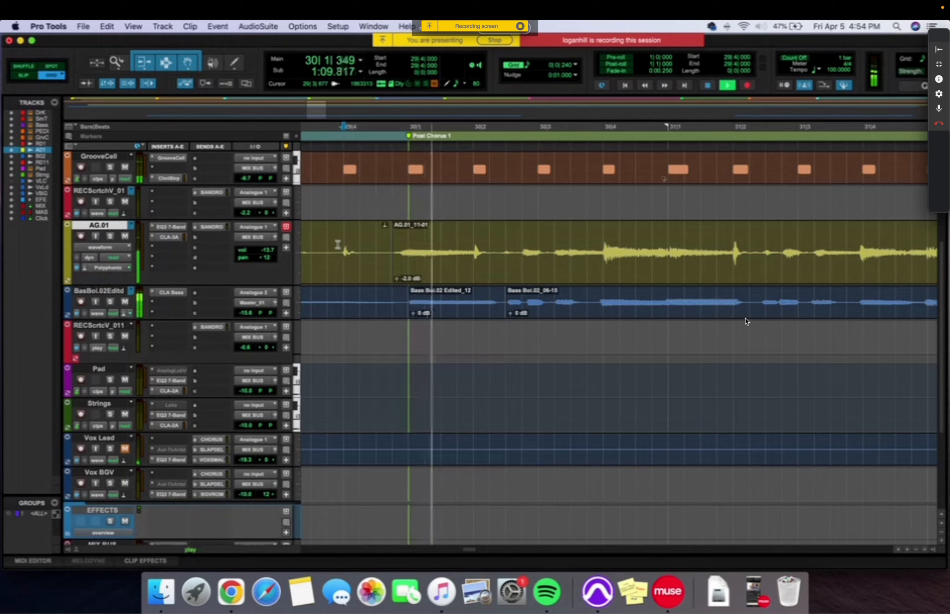
Step: Replay the AG.01 transition into Post Chorus 1 from 28|3|280
key("space")
key("comma")
key("comma")
key("comma")
key("comma")
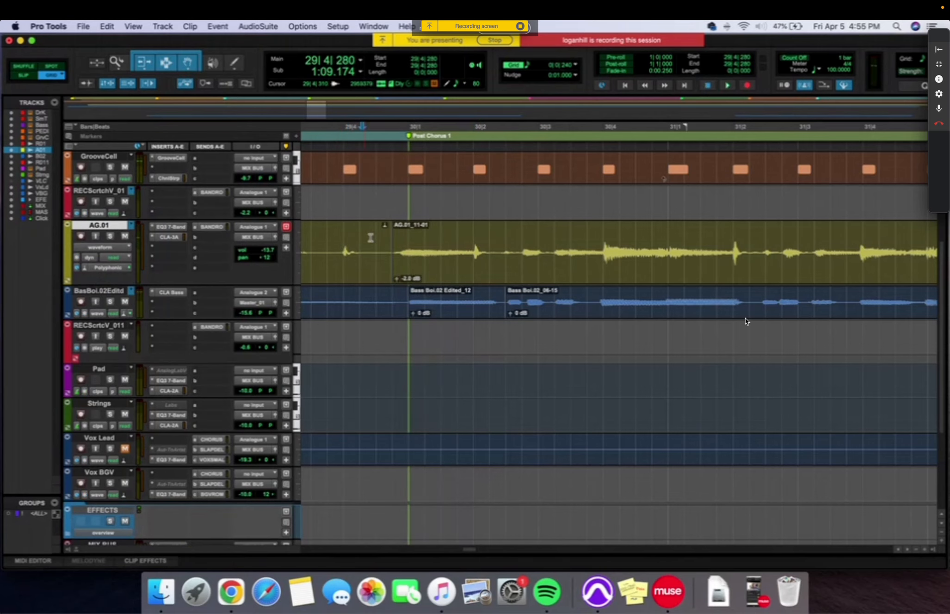
key("space")
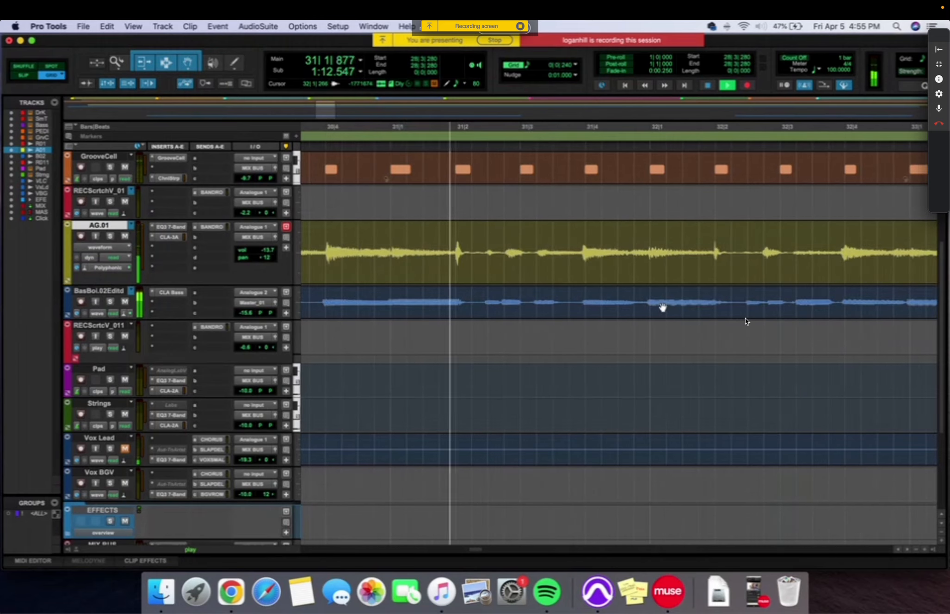
key("space")
Step: Place the cursor at the start of Post Chorus 1, 30|1|000, and switch the AG.01 track view to warp
key("comma")
key("comma")
key("comma")
key("comma")
key("comma")
key("comma")
key("period")
key("period")
key("period")
key("period")
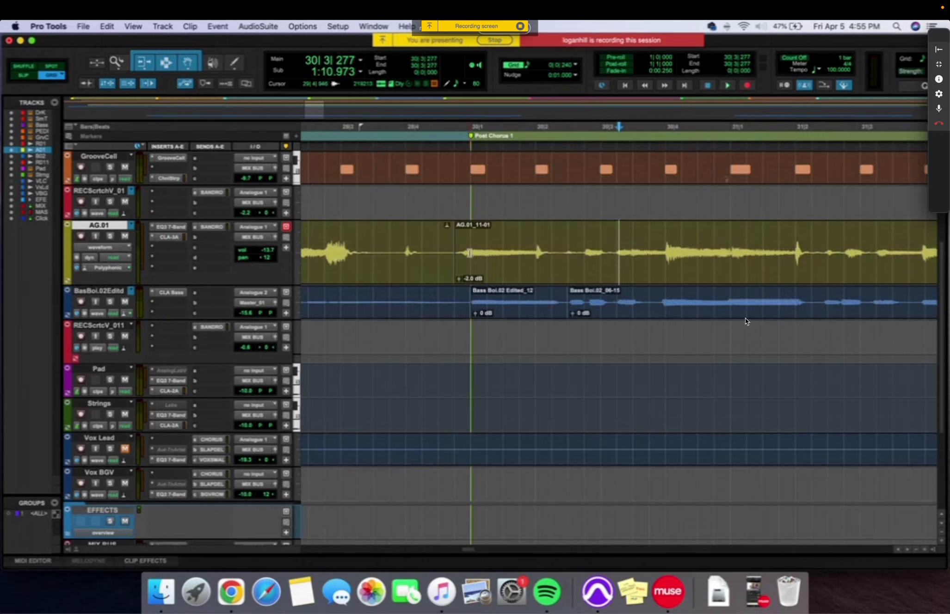
left_click(470, 254)
left_click(116, 248)
left_click(124, 278)
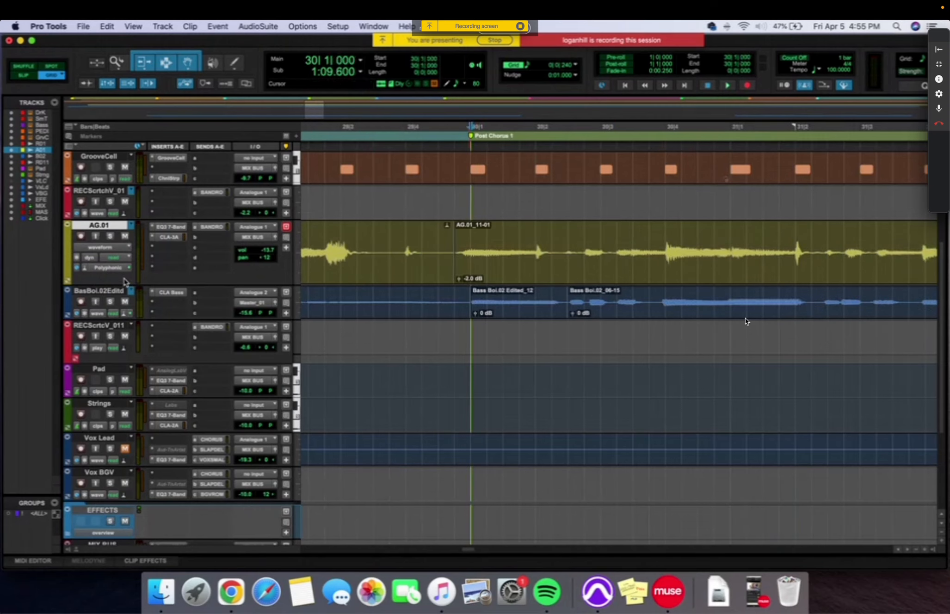
left_click(119, 249)
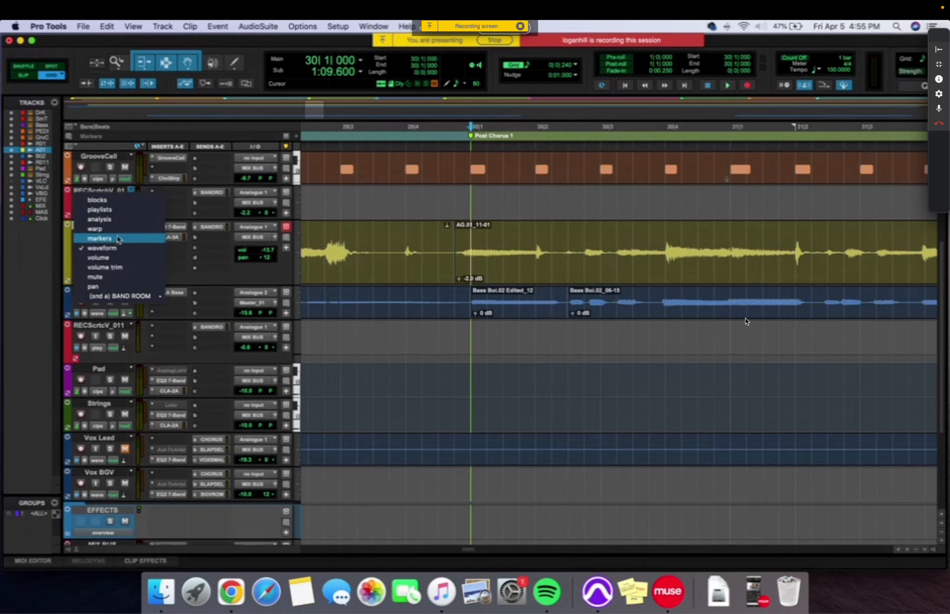
left_click(132, 236)
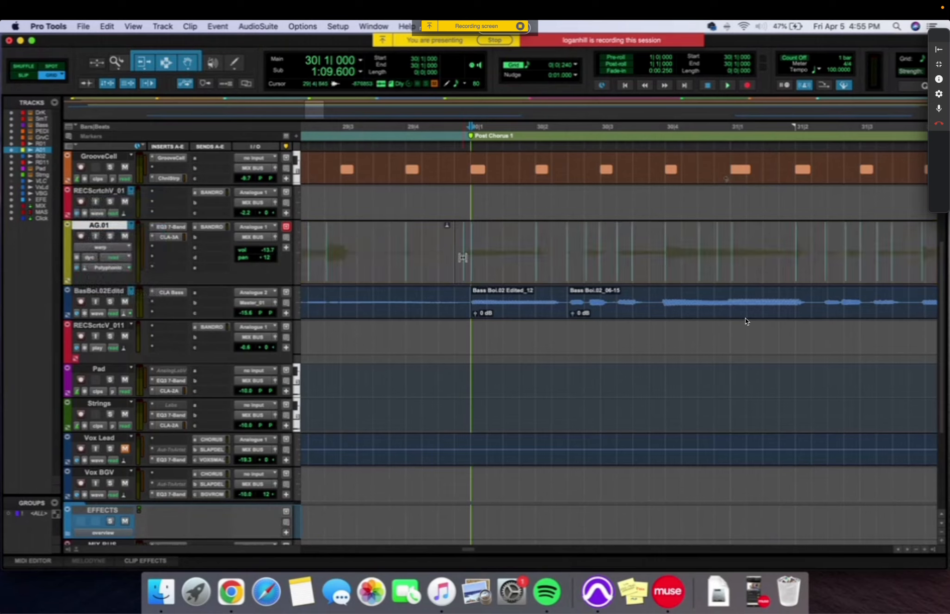
Step: Add warp markers around the AG.01 transient just before Post Chorus 1, and try shifting the middle one to 30|1|000
left_click(464, 259)
left_click(472, 274, "shift")
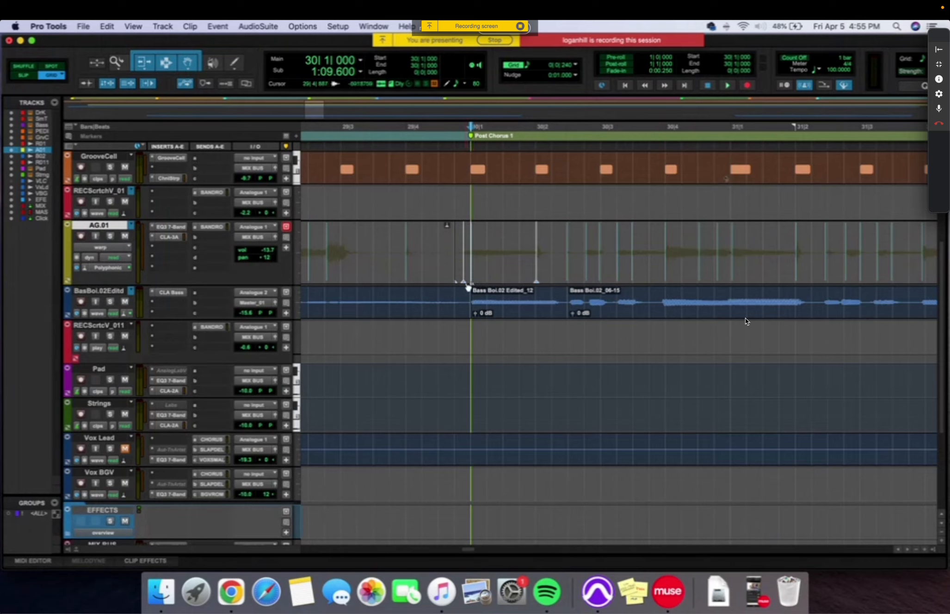
left_click_drag(464, 282, 471, 283)
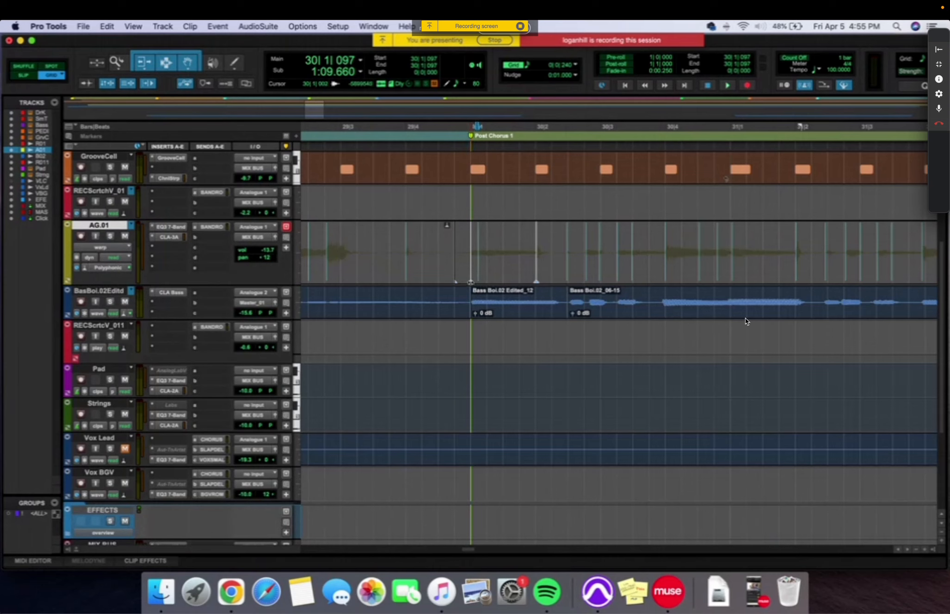
left_click_drag(467, 287, 465, 286)
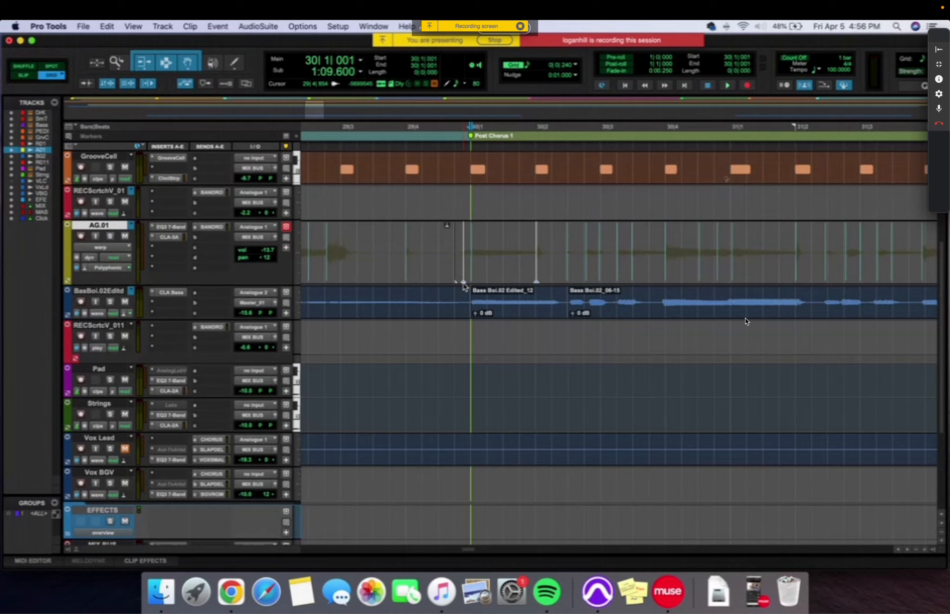
Step: Play back the transition into Post Chorus 1 from 29|1|800, and replay it from 28|4|085
left_click(372, 250)
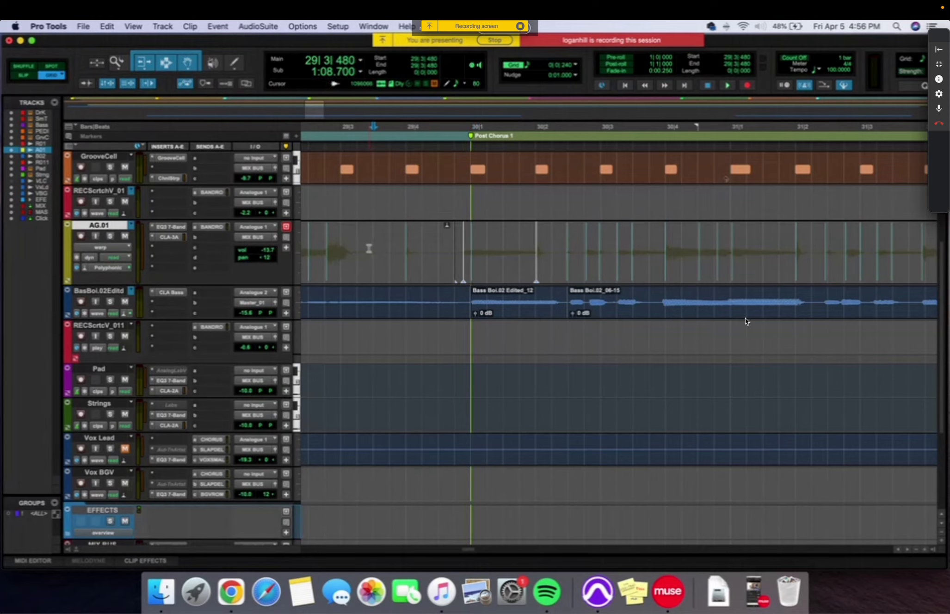
key("space")
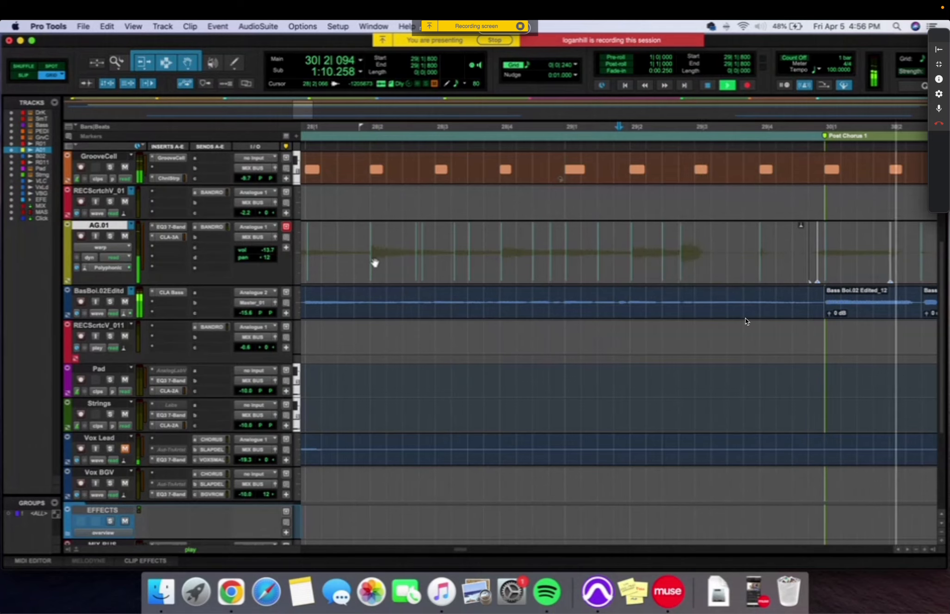
key("space")
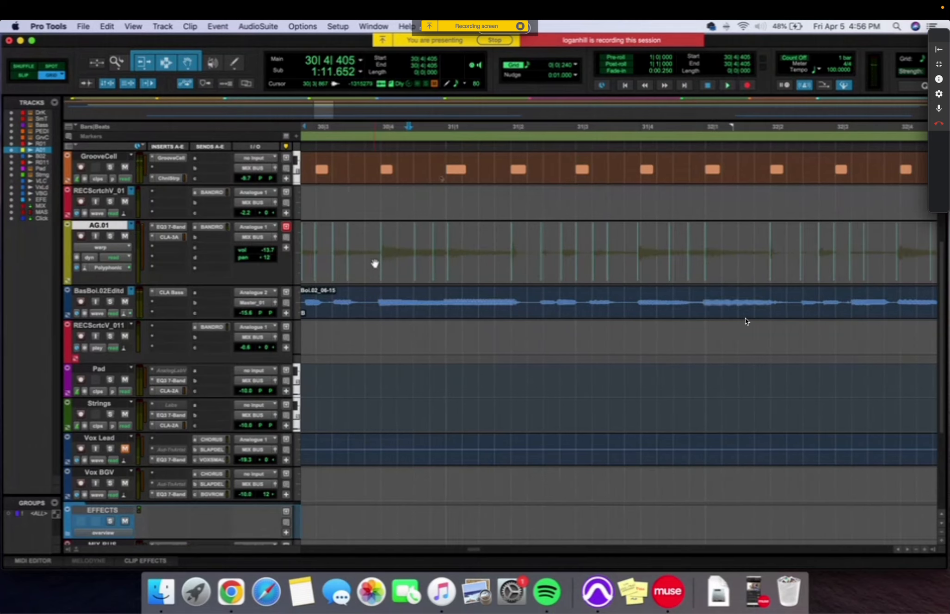
key("comma")
key("comma")
key("comma")
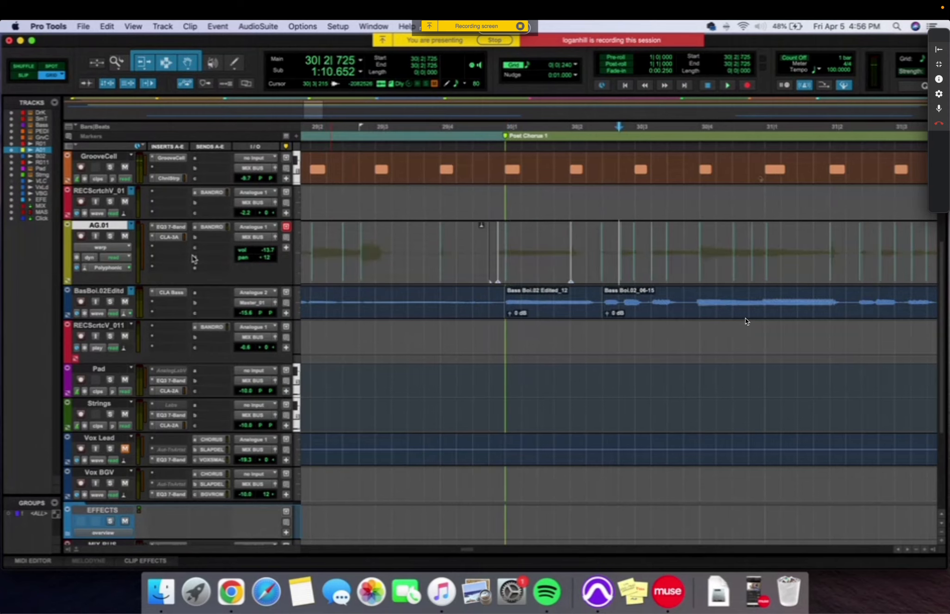
key("comma")
key("comma")
key("space")
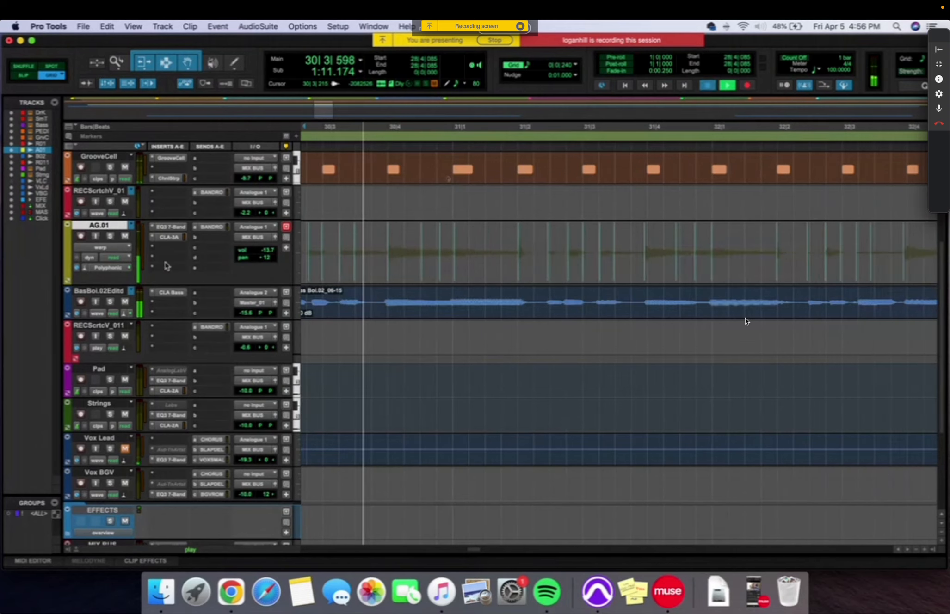
key("space")
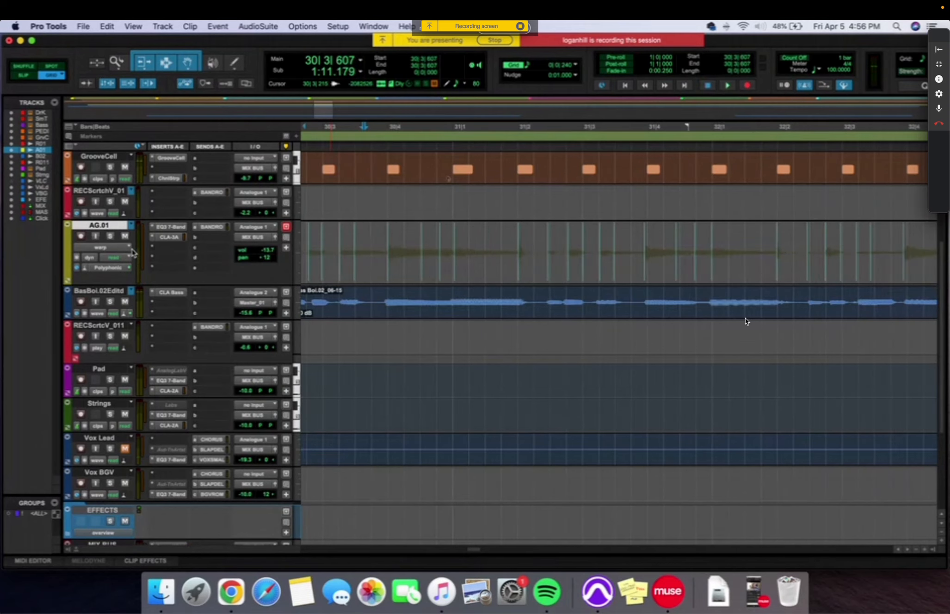
Step: Listen through the rest of Post Chorus 1 from 30|3|607, and replay a passage from 34|3|720
key("space")
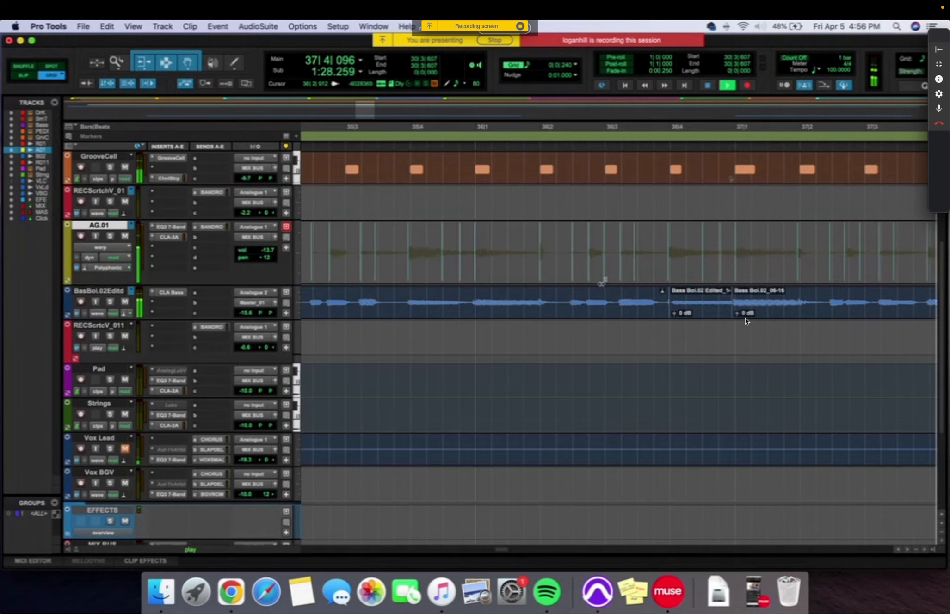
key("space")
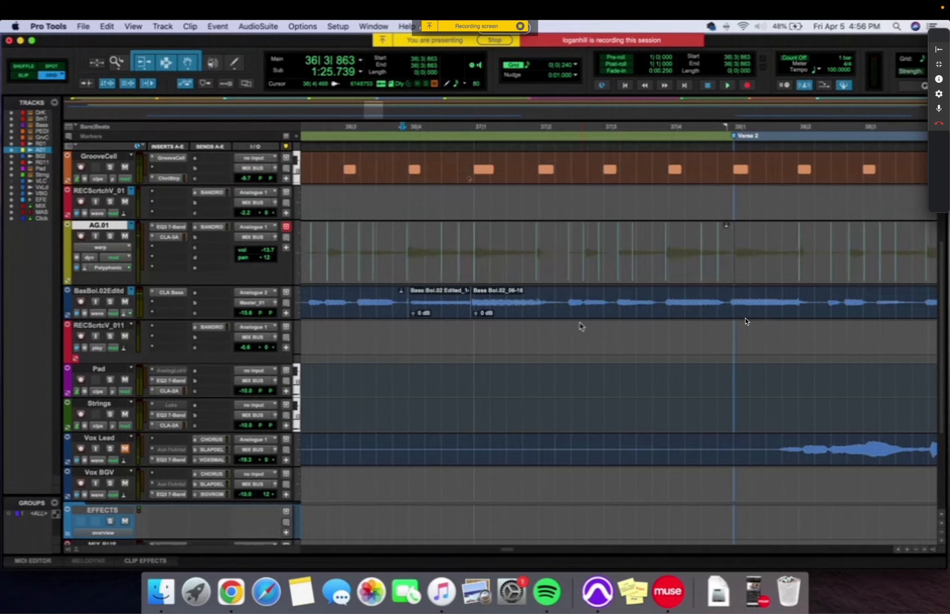
left_click(547, 314)
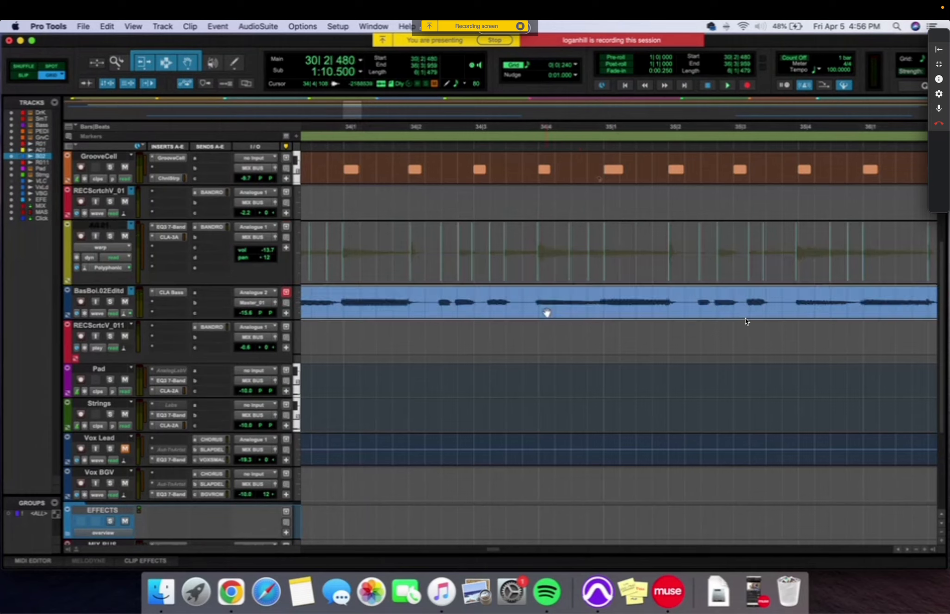
left_click(522, 300)
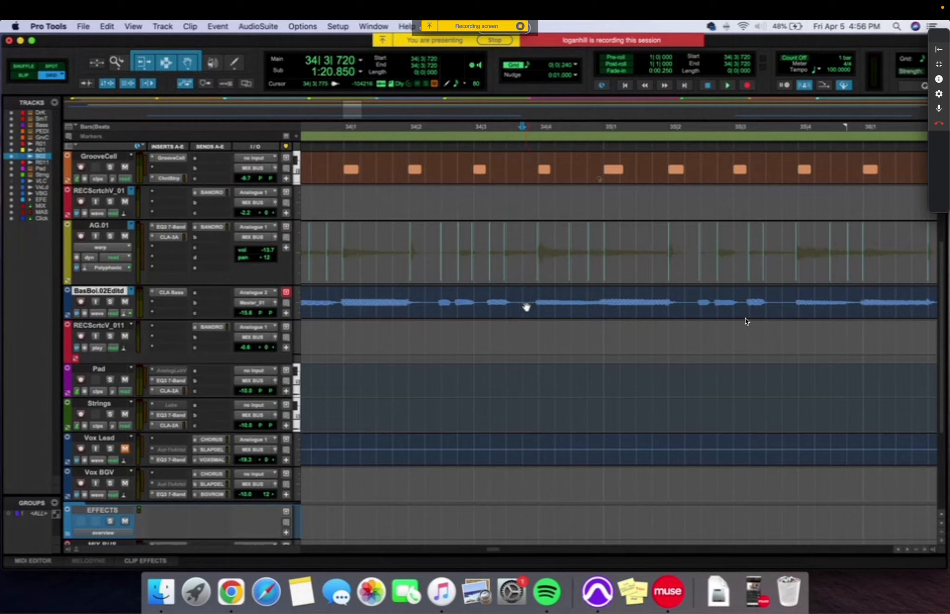
key("space")
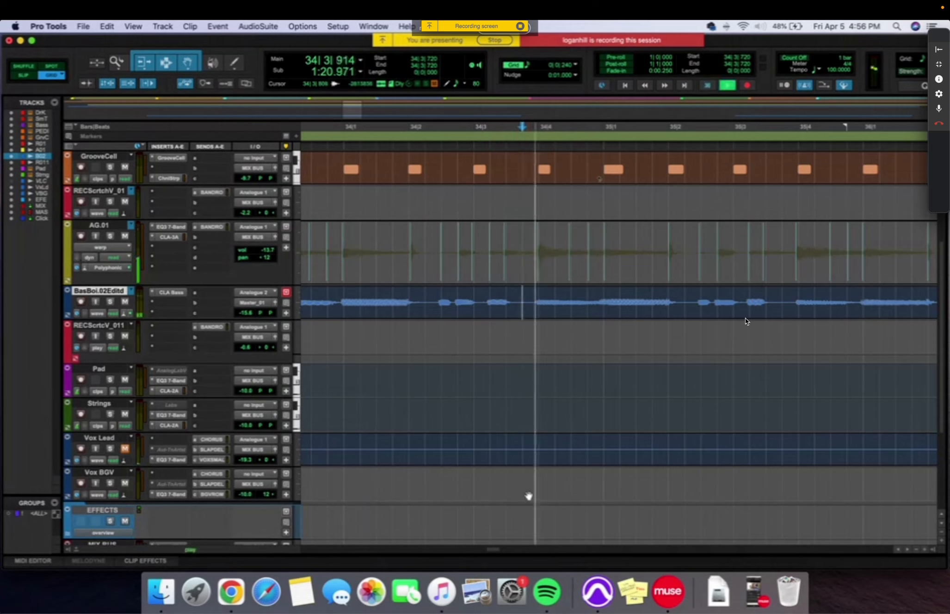
key("space")
Step: Move the Bass Boi.02 Edited_14 clip on the bass track slightly earlier so it starts at 36|3|918
key("r")
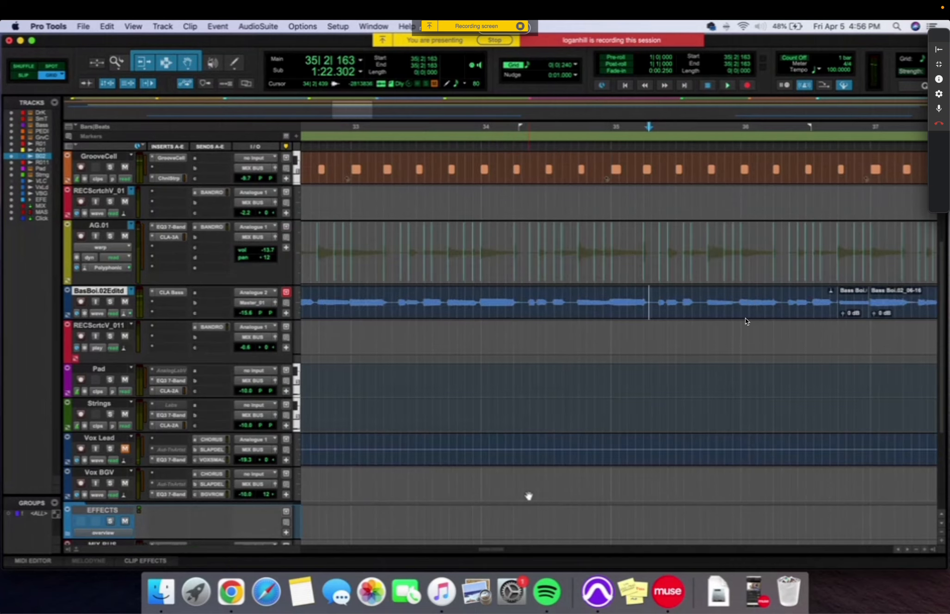
left_click(846, 303)
left_click(848, 317)
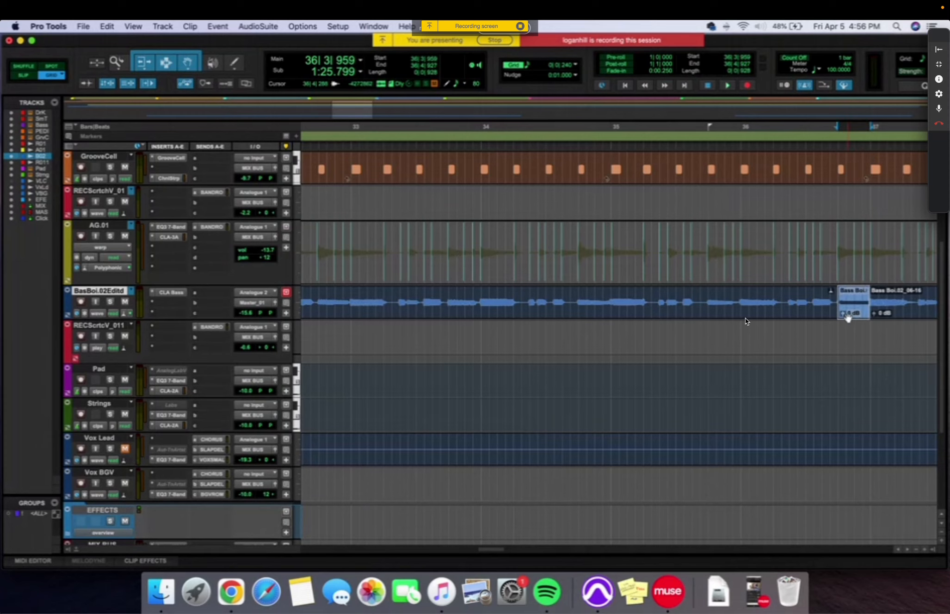
key("t")
key("t")
key("t")
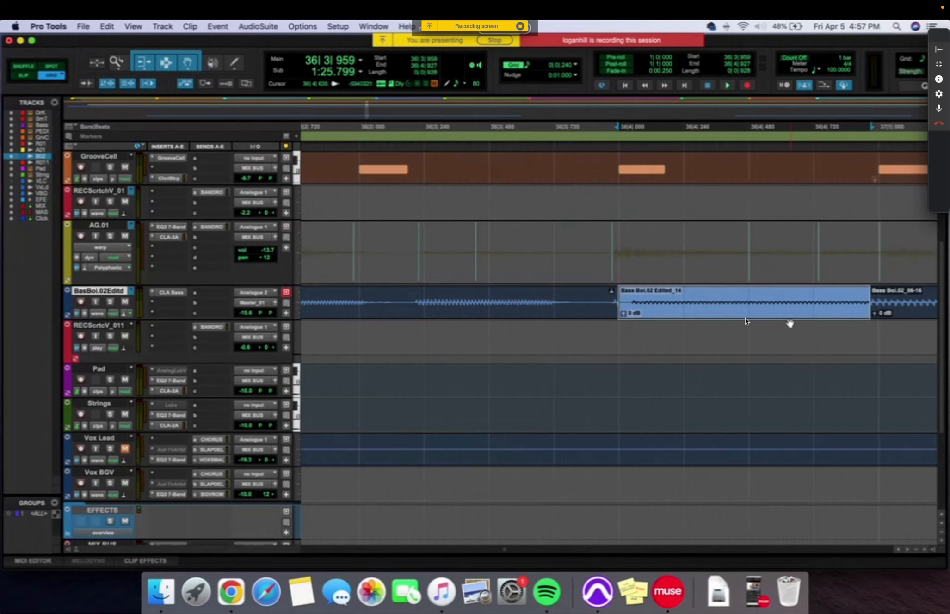
left_click(633, 302)
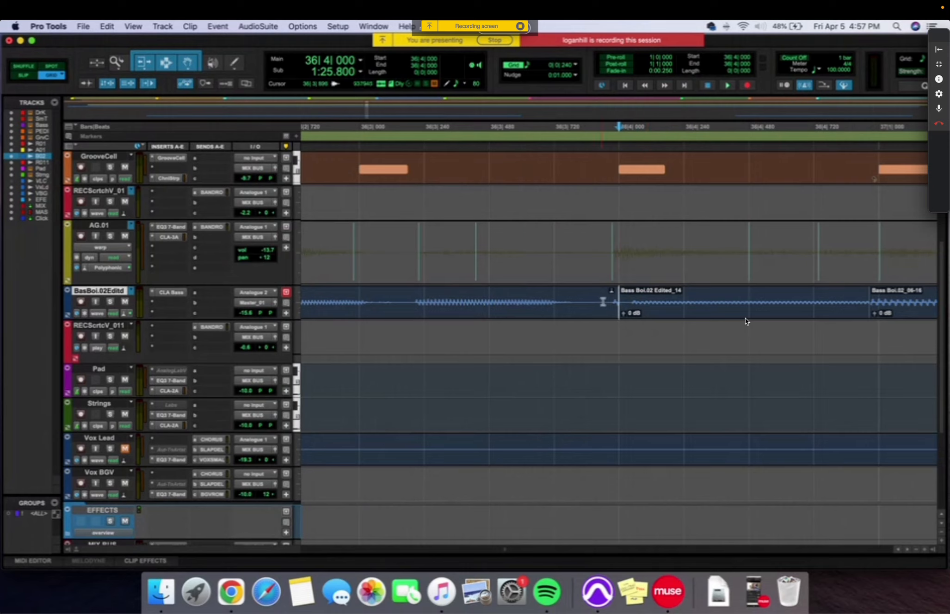
left_click(619, 303)
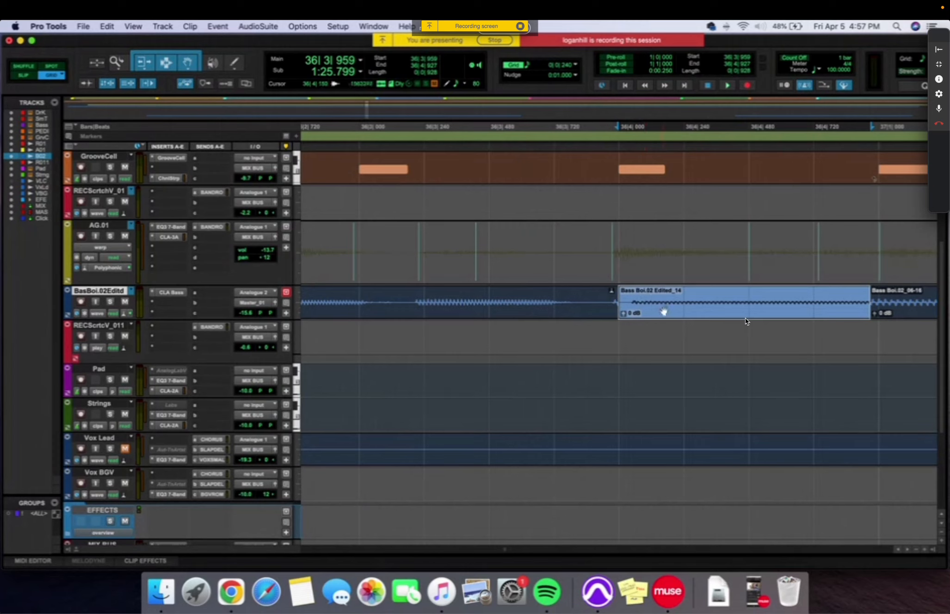
mouse_move(651, 310)
left_mouse_down()
mouse_move(617, 310)
mouse_move(650, 314)
left_mouse_up()
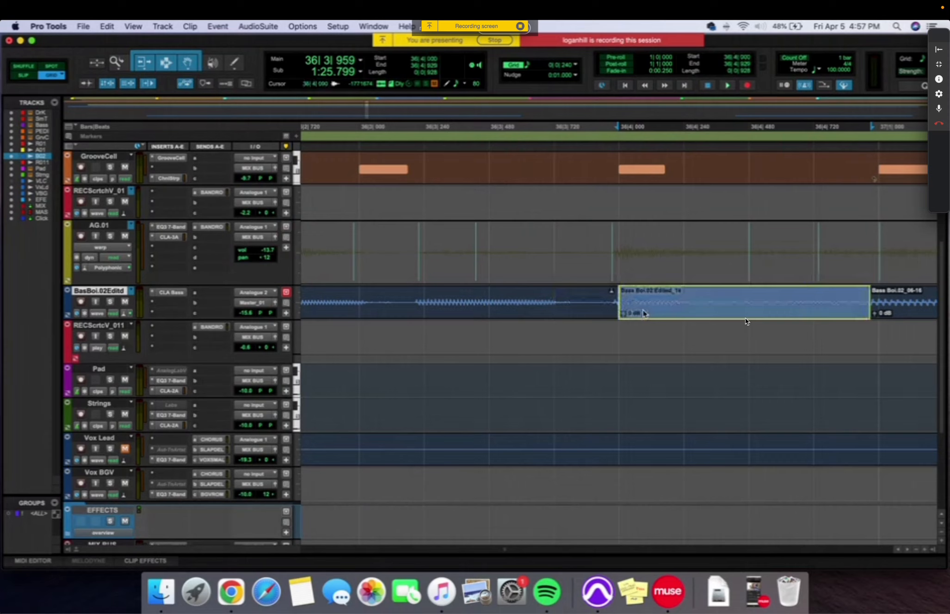
left_click_drag(637, 314, 669, 311)
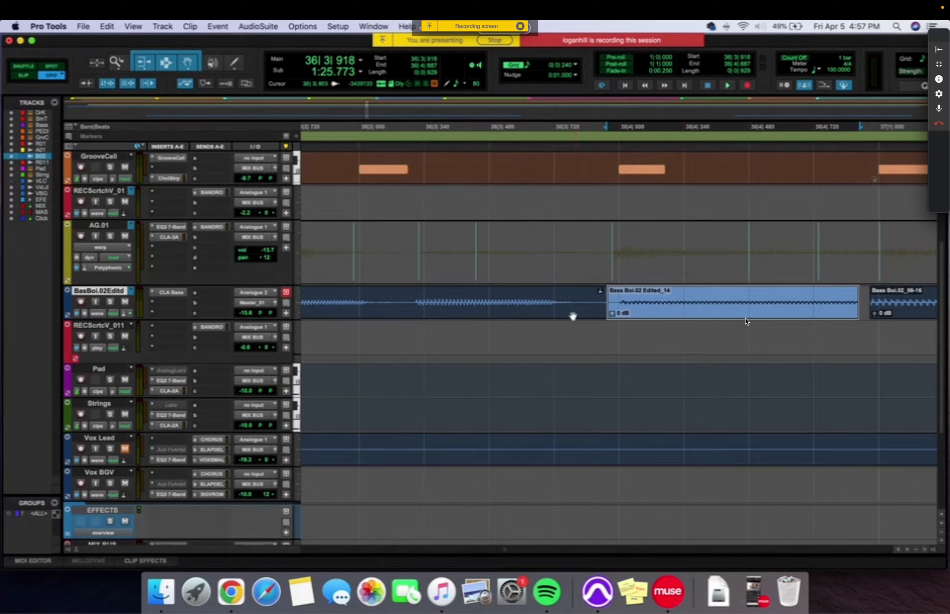
Step: Play back the bass from 36|3|720 to check the moved Edited_14 clip, and rewind to 36|2|640
left_click(538, 299)
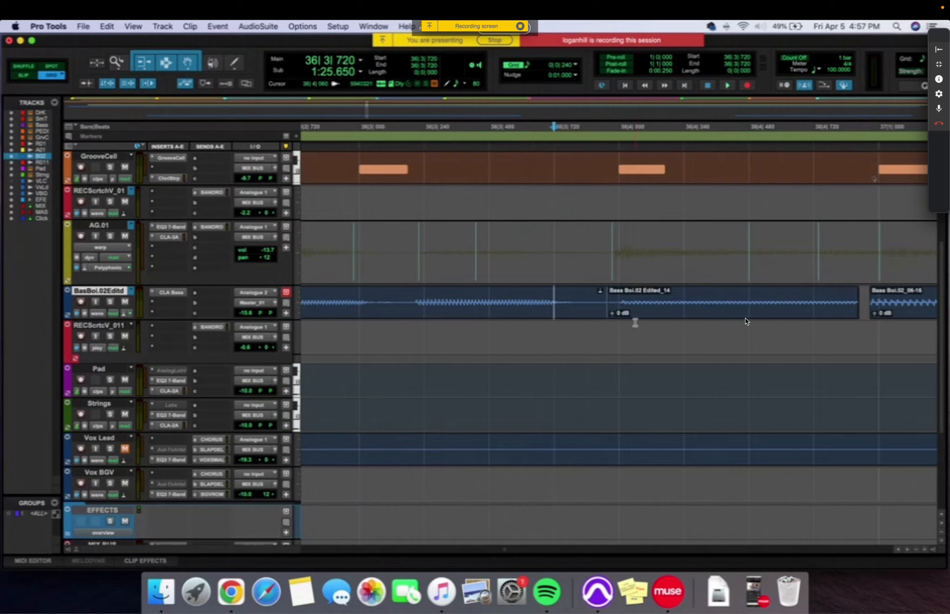
key("space")
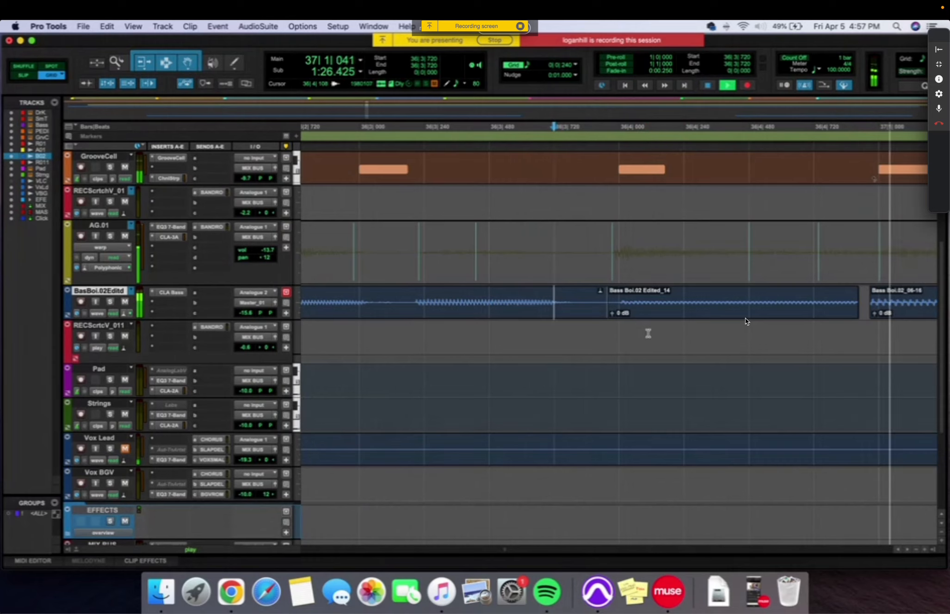
left_click(433, 298)
key("comma")
key("comma")
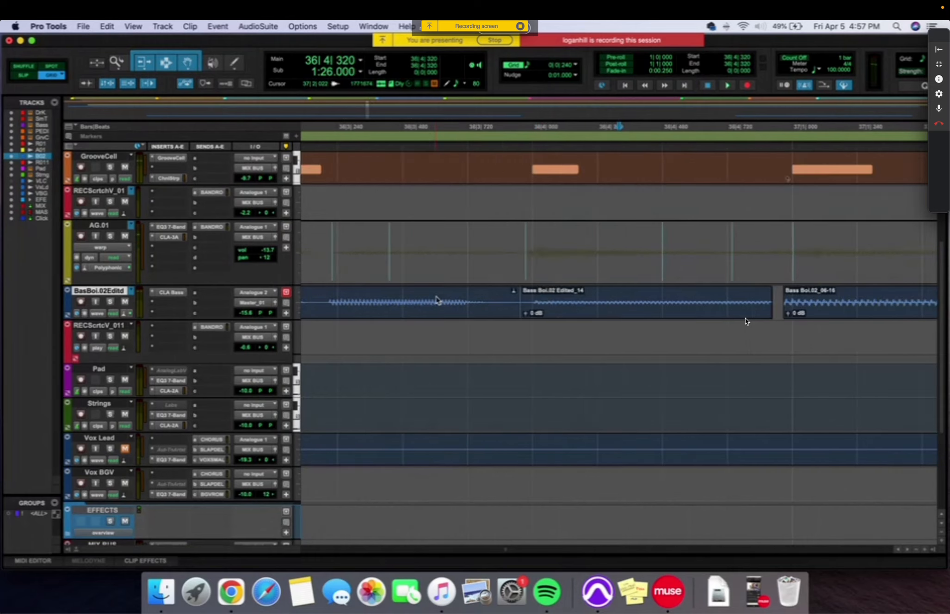
Step: Move the Bass Boi.02_06-16 clip on the bass track so it starts at 37|1|000
key("r")
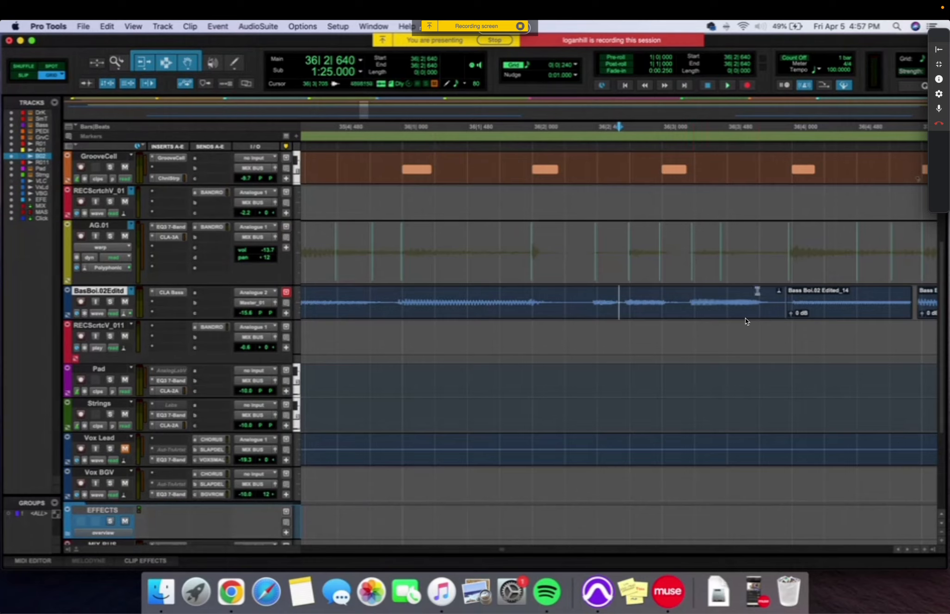
key("ctrl+Tab")
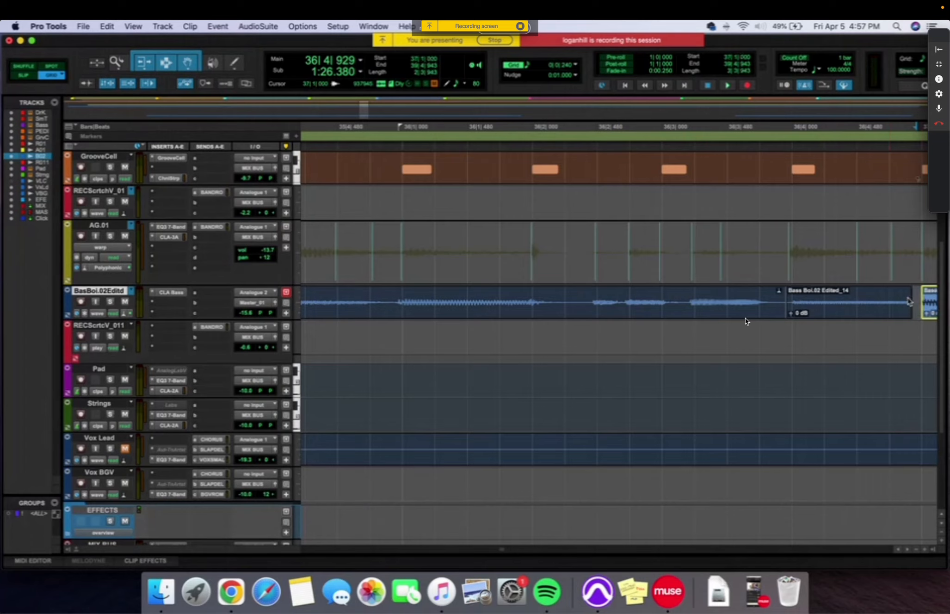
left_click_drag(909, 302, 900, 300)
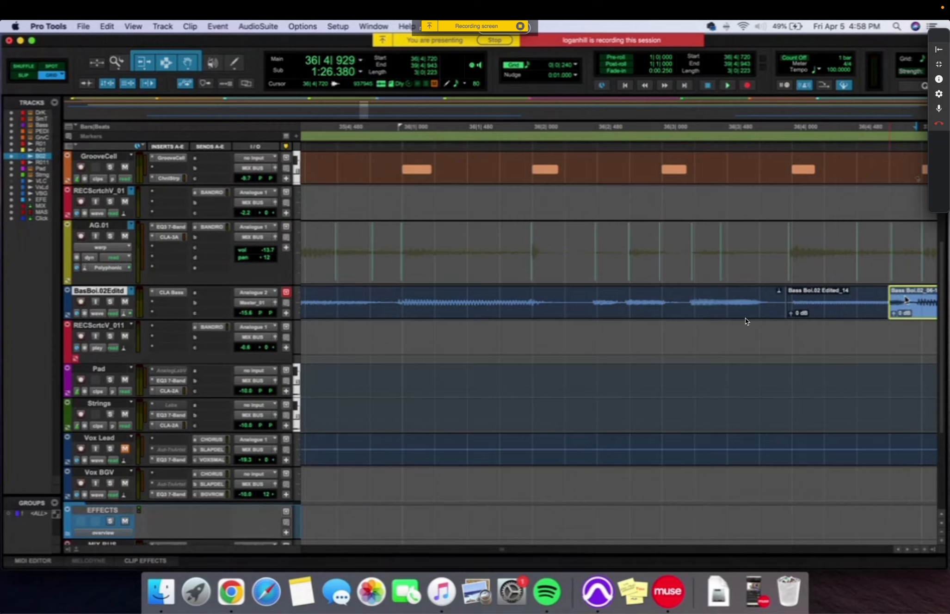
key("super+z")
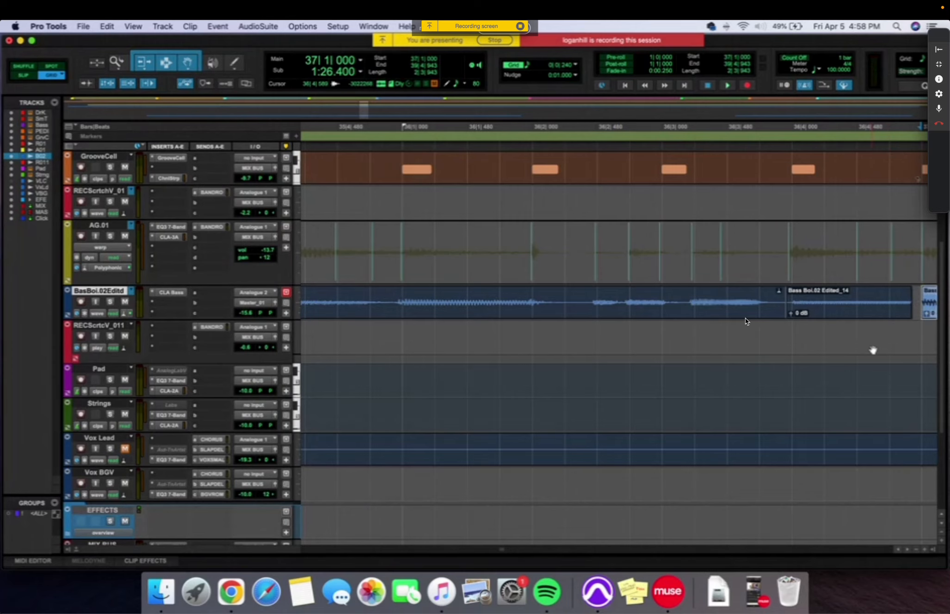
key("t")
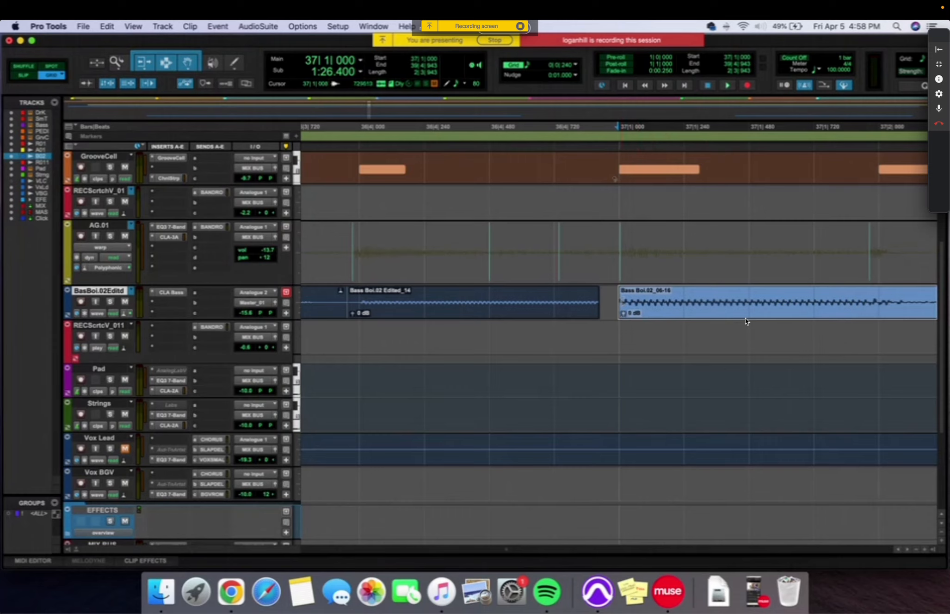
Step: Try to extend the end of the Bass Boi.02 Edited_14 clip towards the Bass Boi.02_06-16 clip to close the gap
left_click(598, 301)
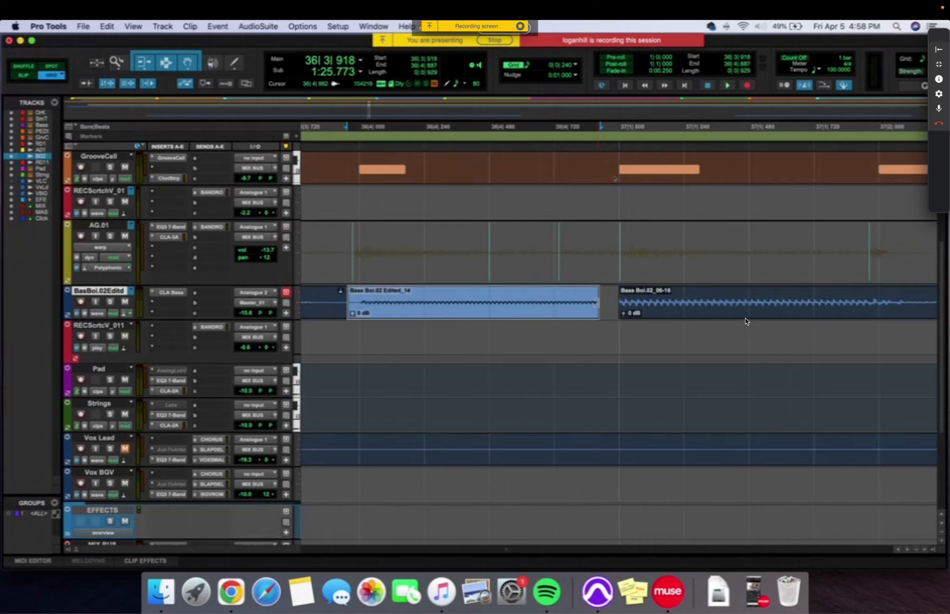
left_click(602, 305)
left_click(592, 308)
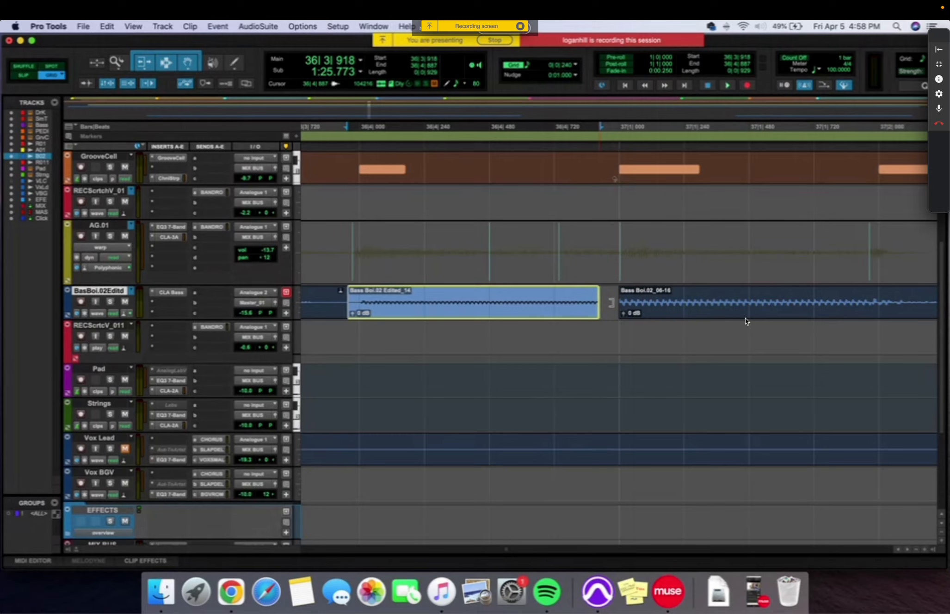
left_click_drag(601, 305, 676, 310)
left_click(584, 303)
left_click(599, 303)
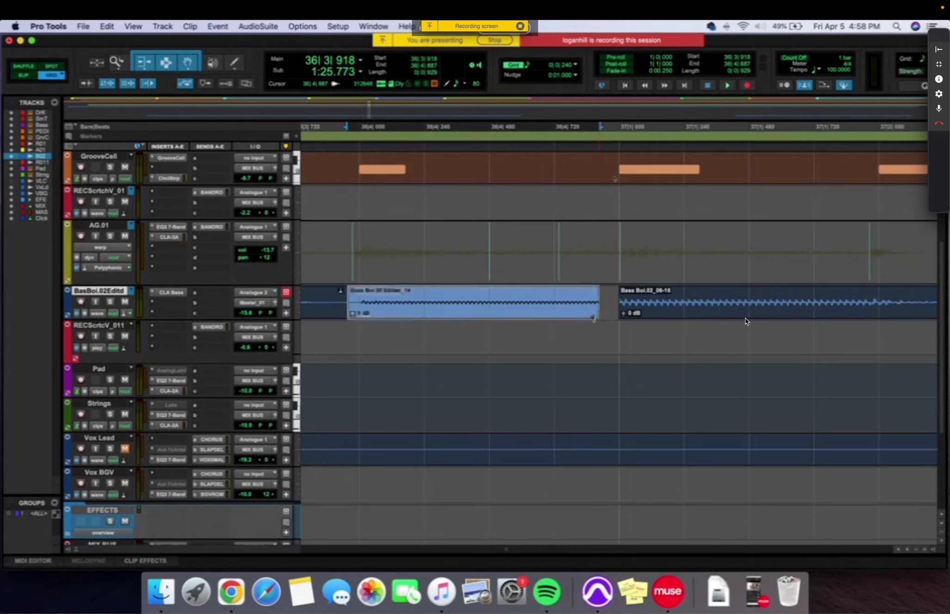
Step: Extend the start of the Bass Boi.02_06-16 clip back to 36|4|888 so it meets the Edited_14 clip
left_click(746, 319)
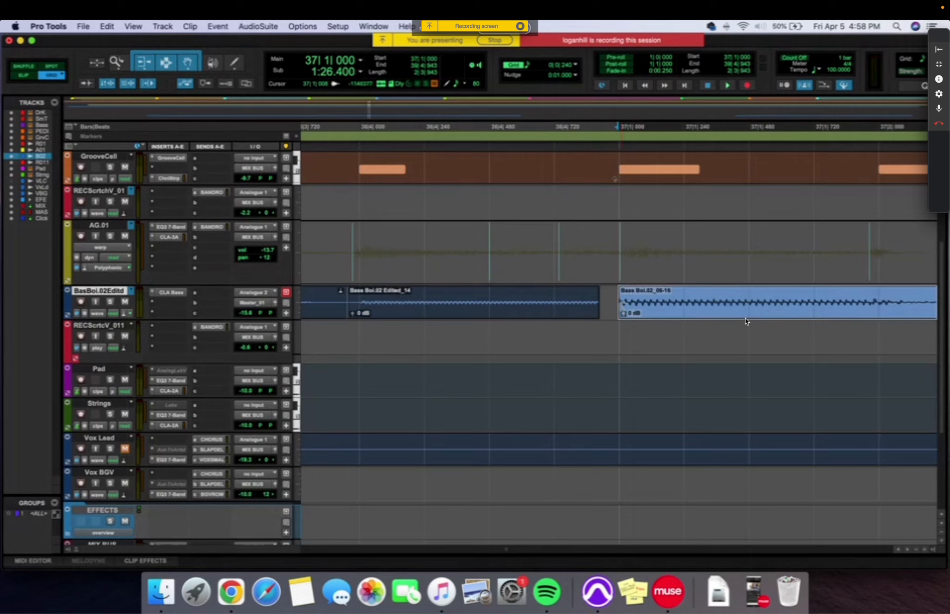
left_click_drag(623, 305, 599, 306)
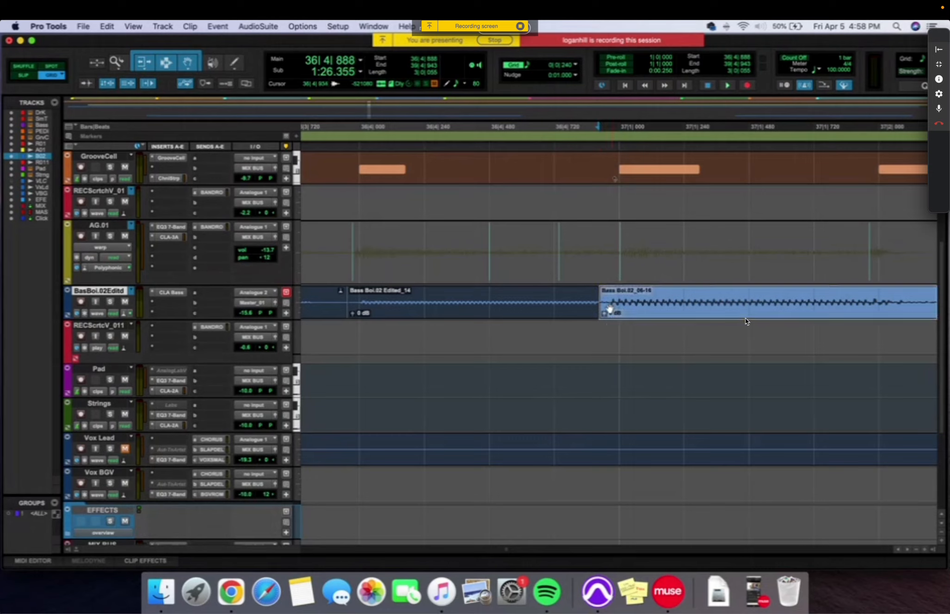
left_click(591, 314)
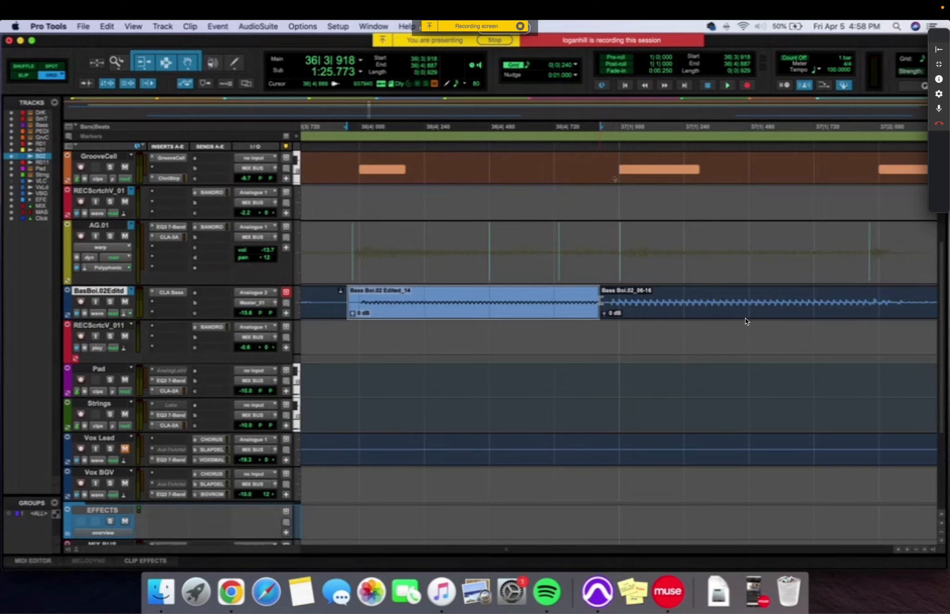
key("super+f")
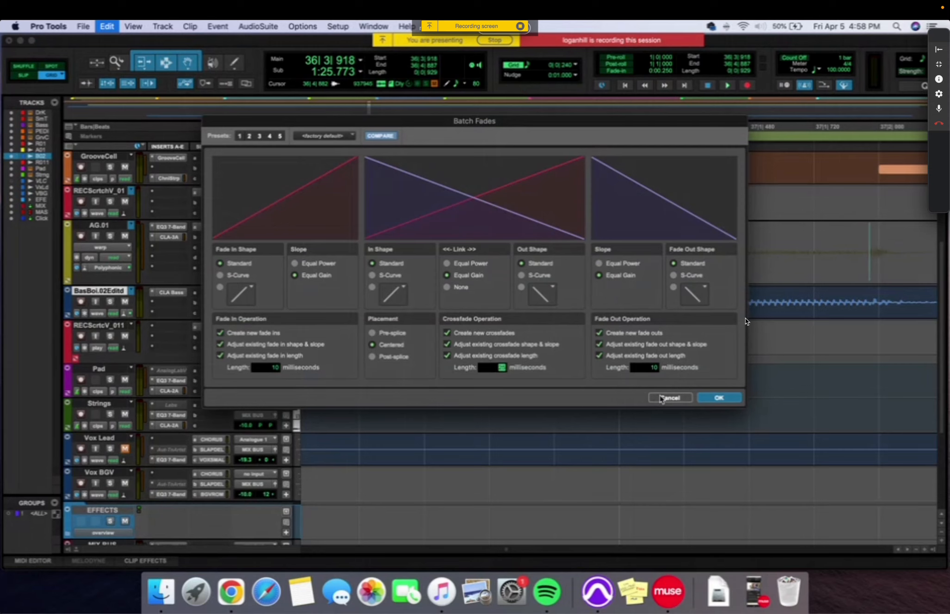
left_click(661, 398)
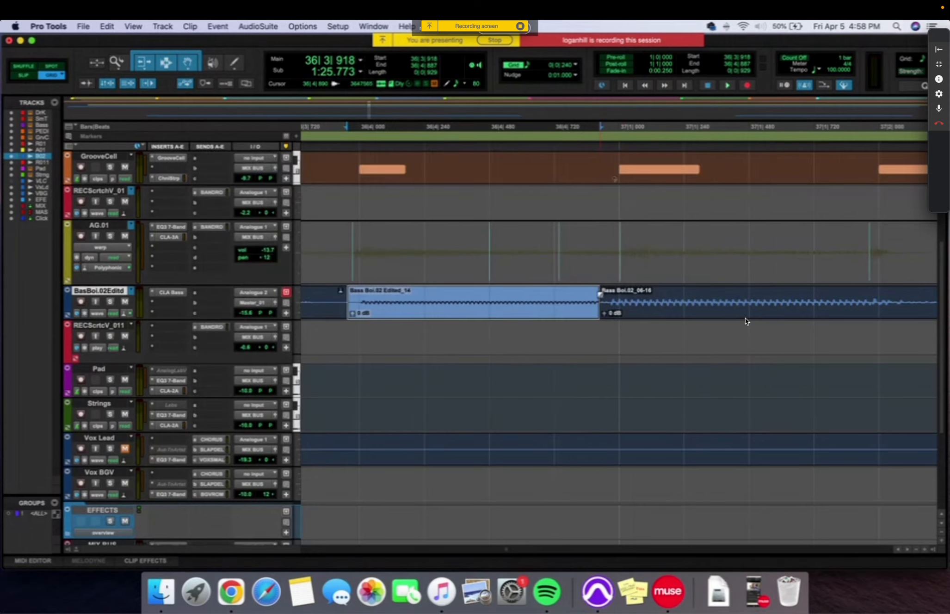
Step: Try a fade-in on the Bass Boi.02_06-16 clip from 36|4|888 to 37|1|000, and undo it
left_click_drag(620, 305, 602, 298)
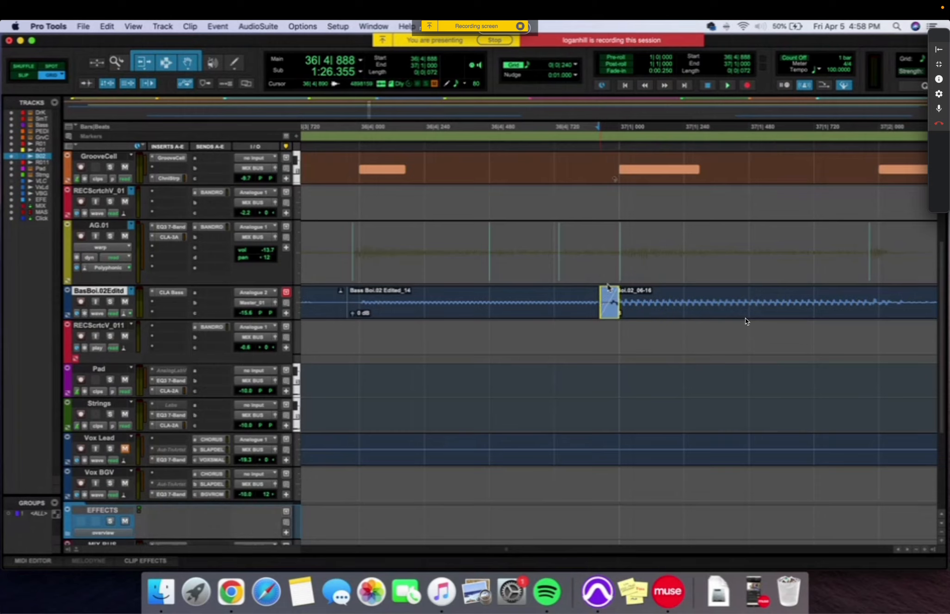
left_click_drag(609, 288, 610, 286)
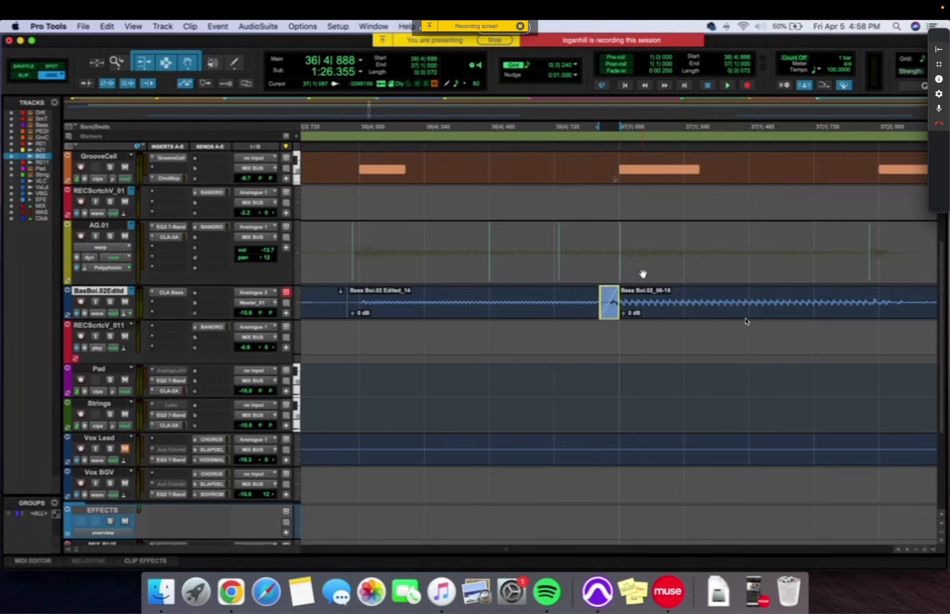
key("super+z")
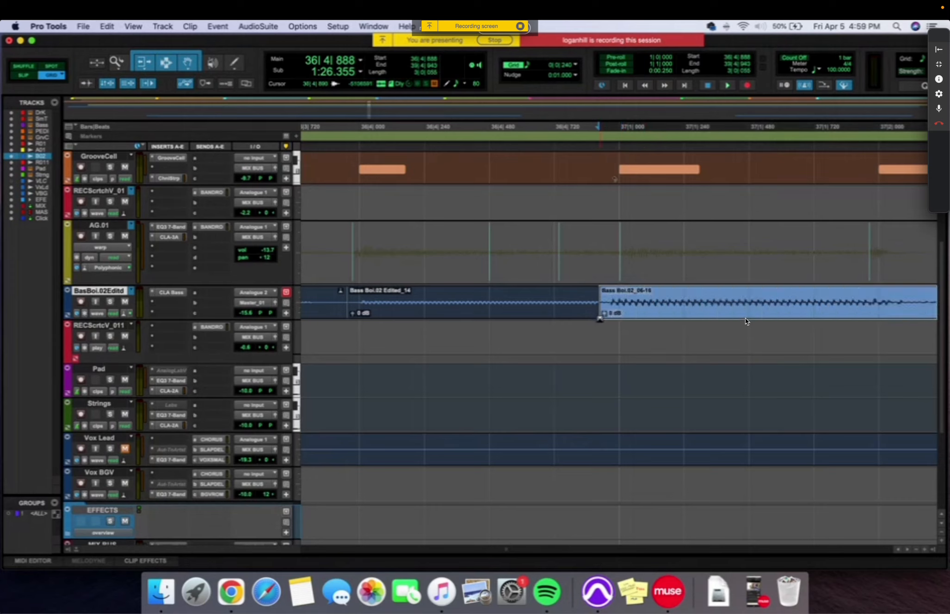
Step: Try crossfading Edited_14 into Bass Boi.02_06-16 up to 37|1|000, skipping invalid fades, and restore the 06-16 clip's start at 36|4|888
left_click_drag(600, 318, 601, 304)
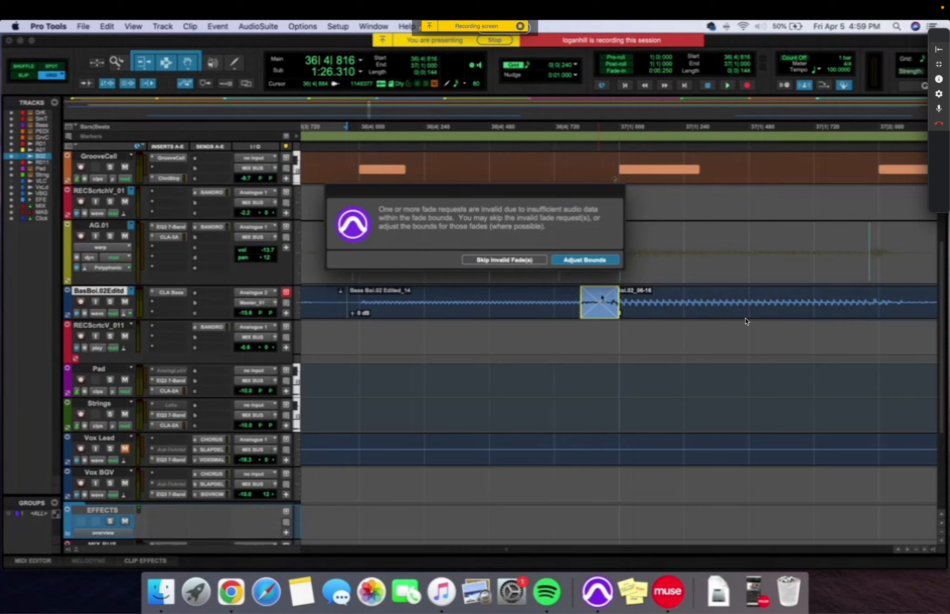
left_click(526, 261)
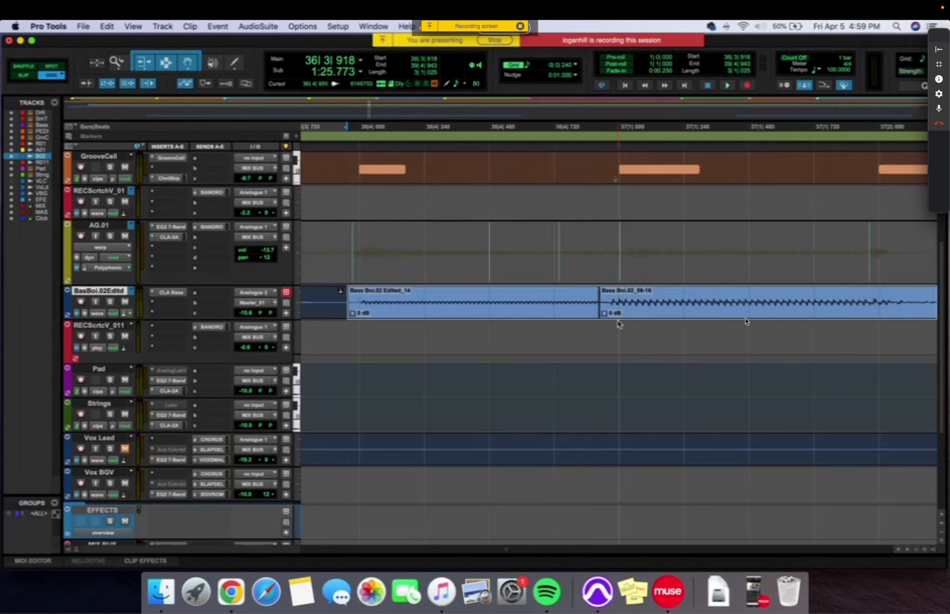
key("super+z")
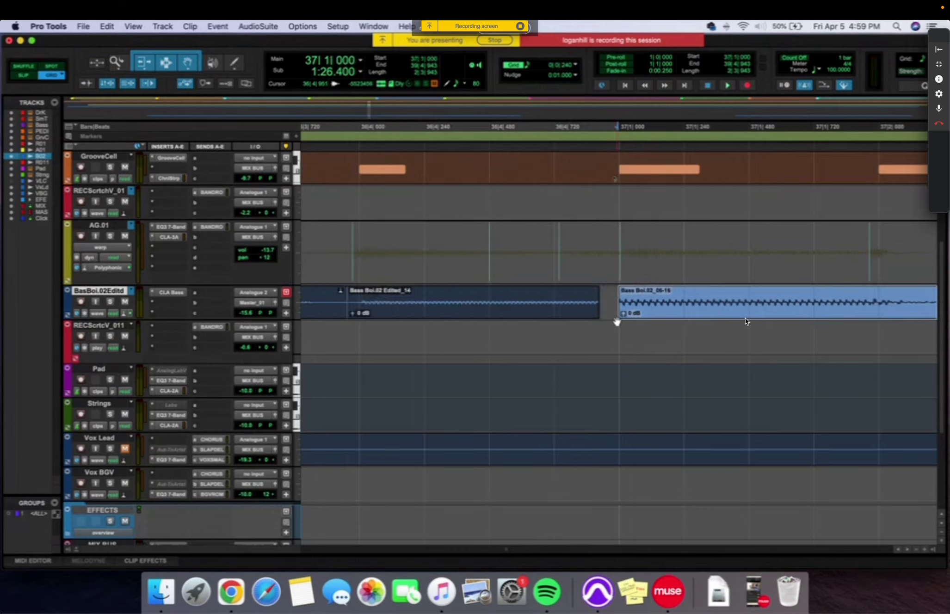
left_click_drag(618, 319, 607, 338)
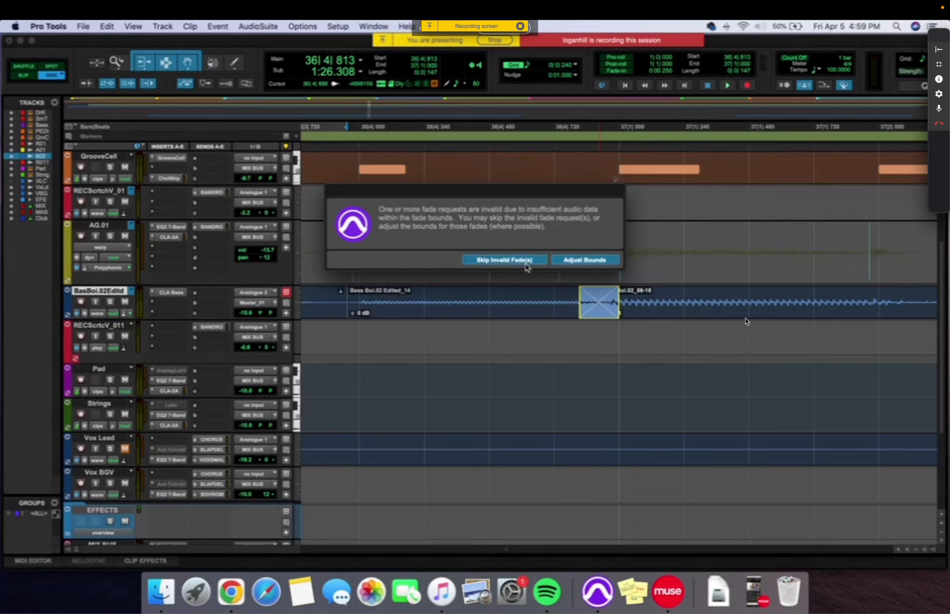
left_click(525, 263)
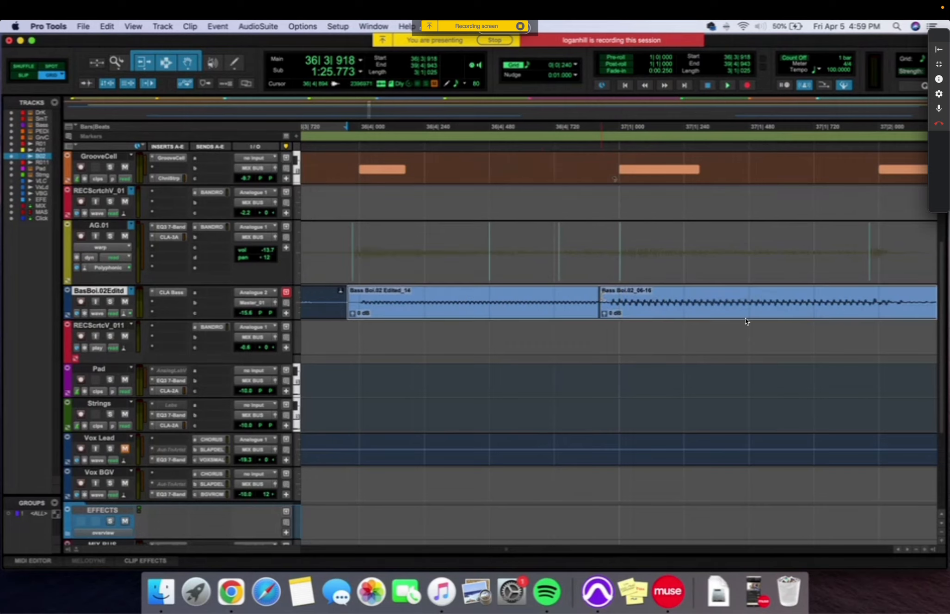
key("super+z")
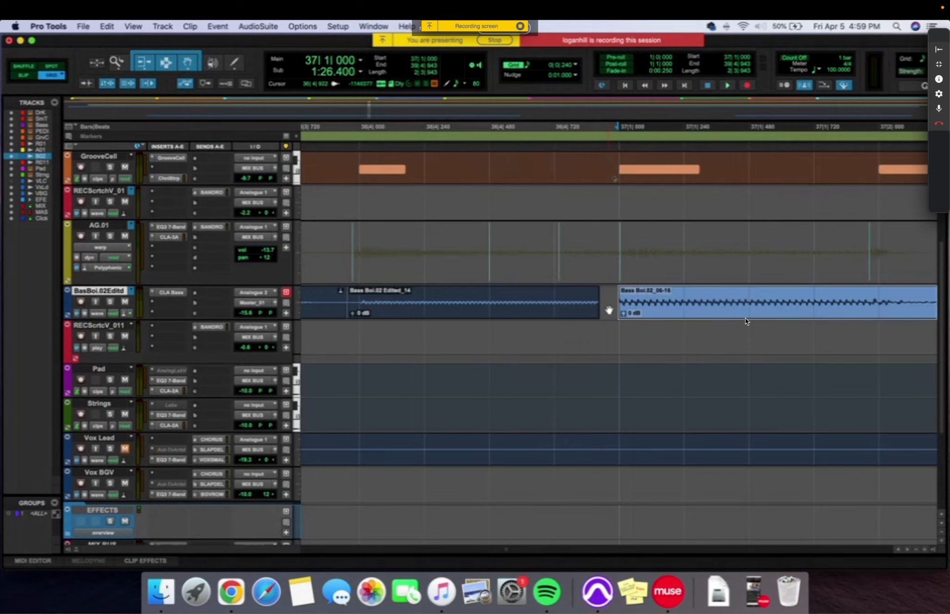
key("super+shift+z")
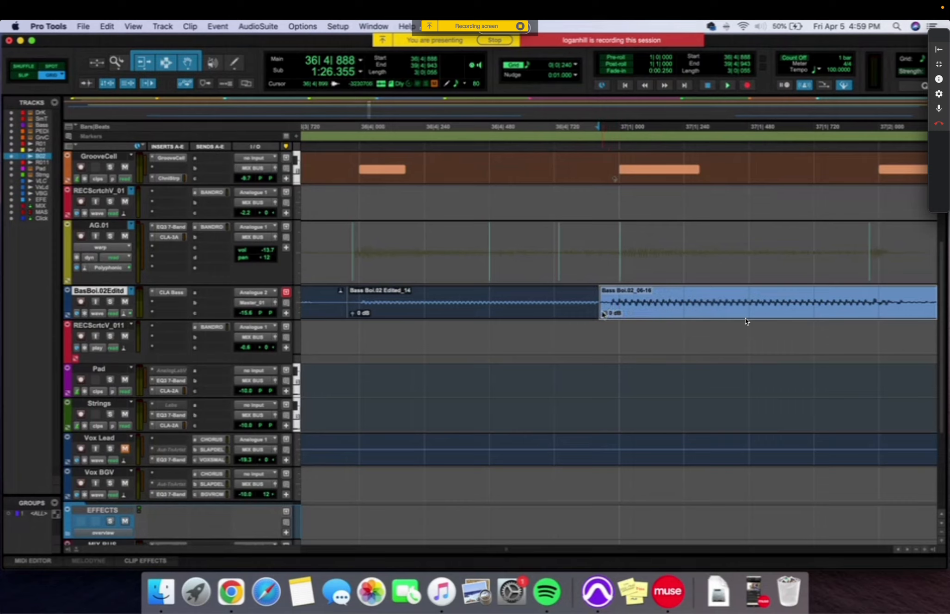
Step: Try a crossfade between the two bass clips from 36|4|816 to 37|1|000, skip the invalid fades, and undo it
left_click(601, 316)
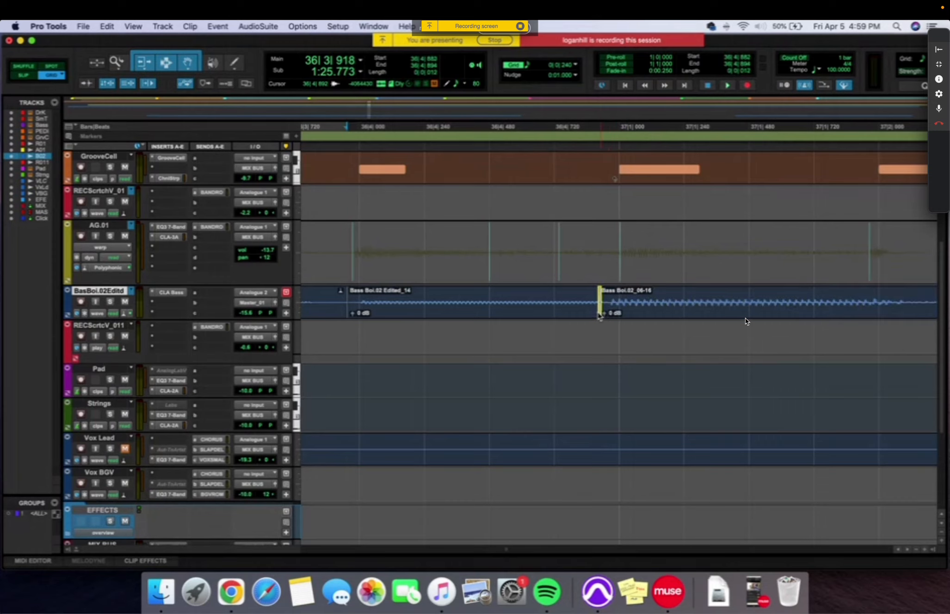
left_click_drag(599, 317, 579, 318)
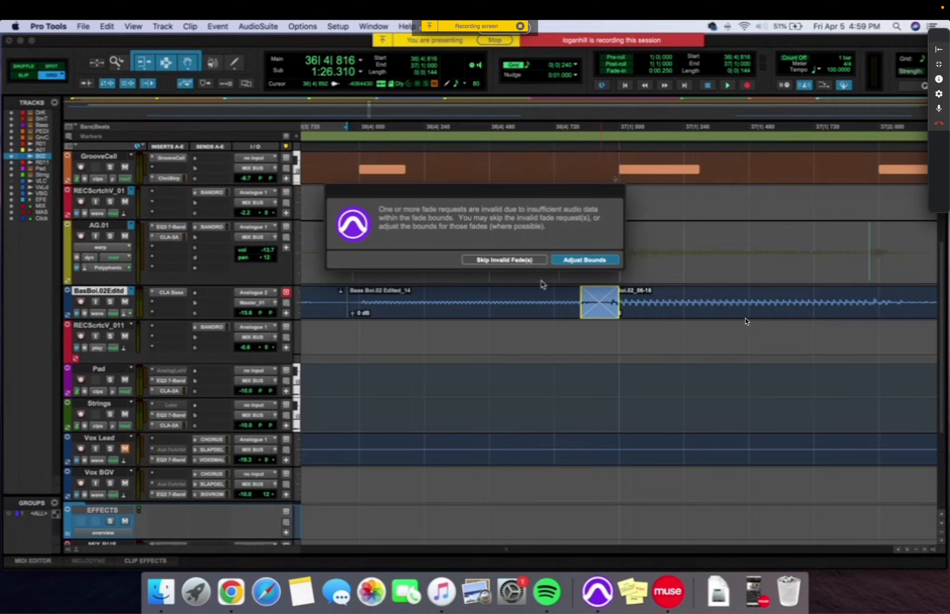
left_click(532, 261)
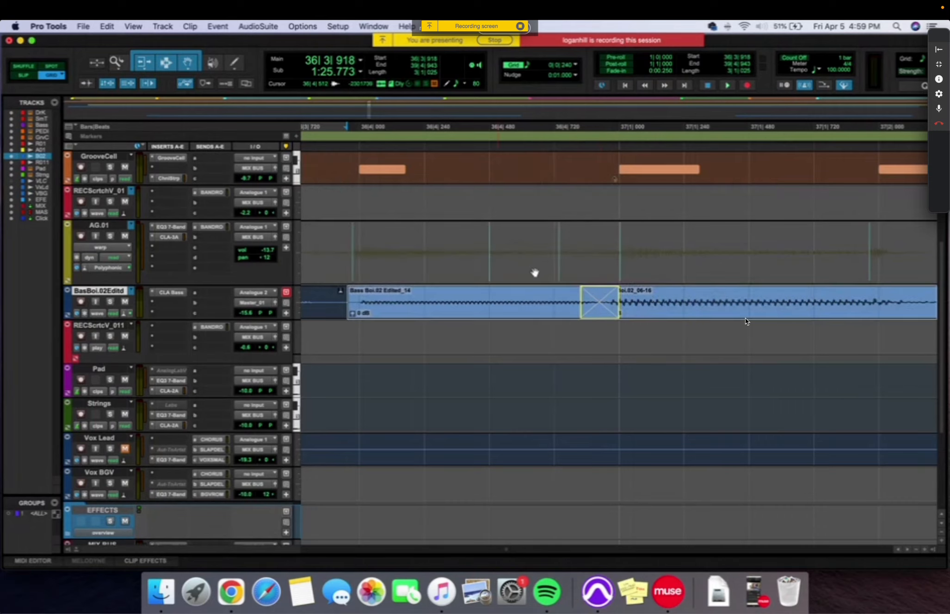
key("super+z")
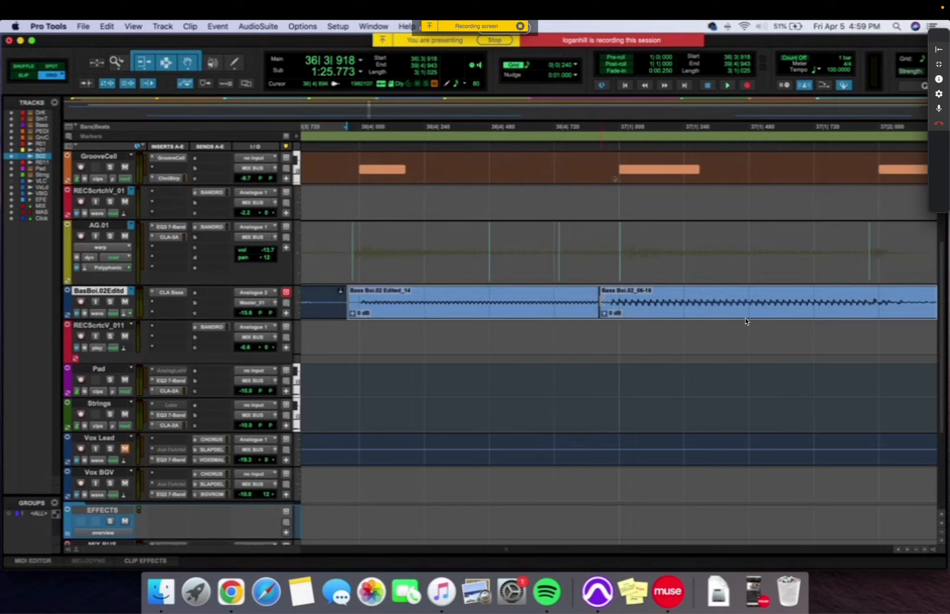
Step: Create a short crossfade from 36|4|880 between Edited_14 and Bass Boi.02_06-16, adjusting its bounds to the available audio
left_click(602, 318)
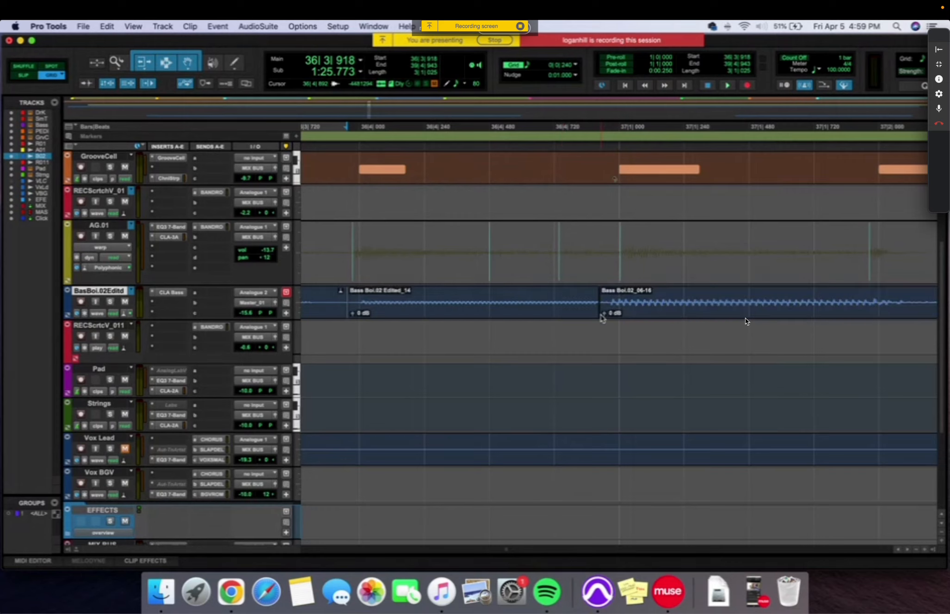
left_click_drag(602, 319, 599, 314)
key("super+f")
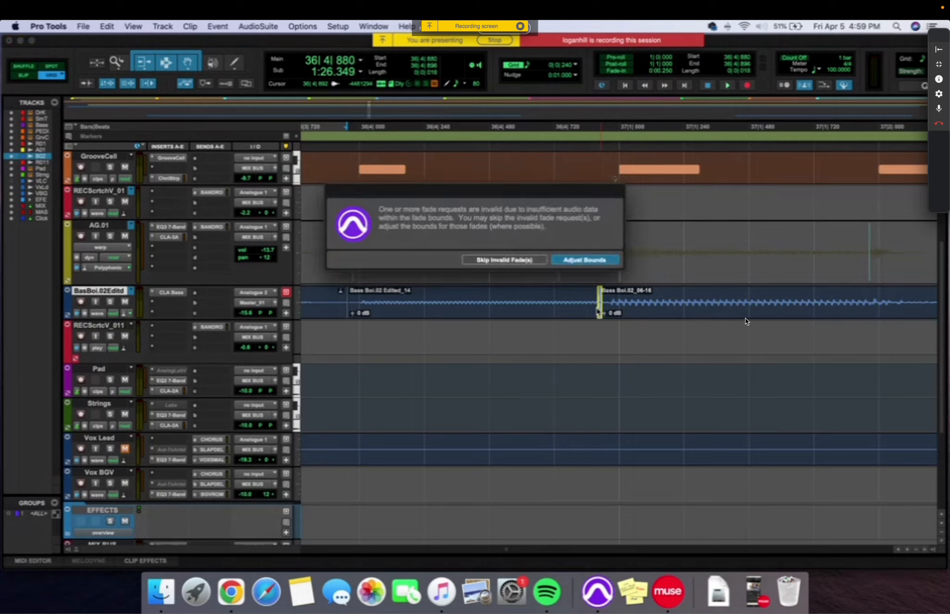
left_click(591, 262)
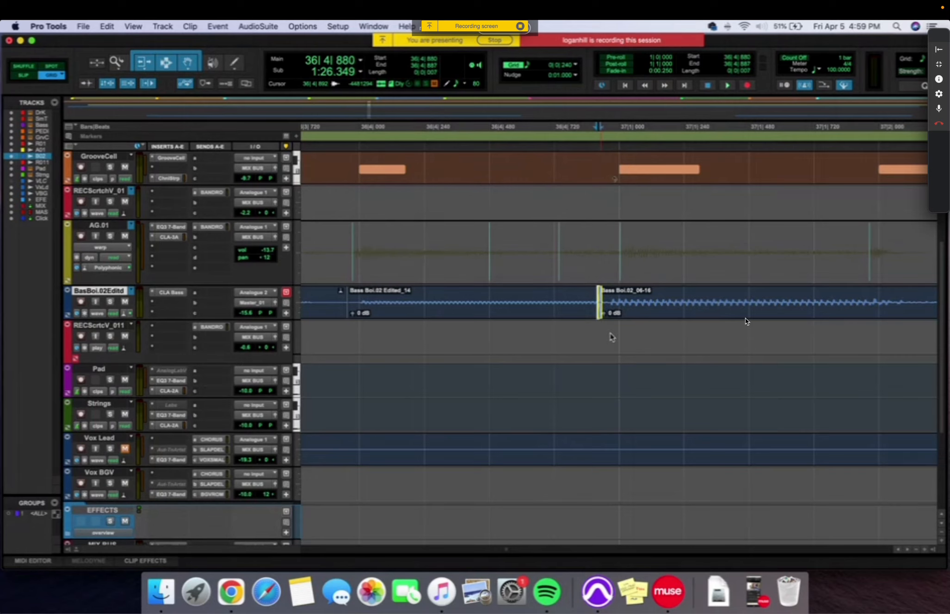
Step: Play back the bass from 36|4|720 to check the crossfade into the Bass Boi.02_06-16 clip
left_click(575, 307)
left_click(572, 302)
key("space")
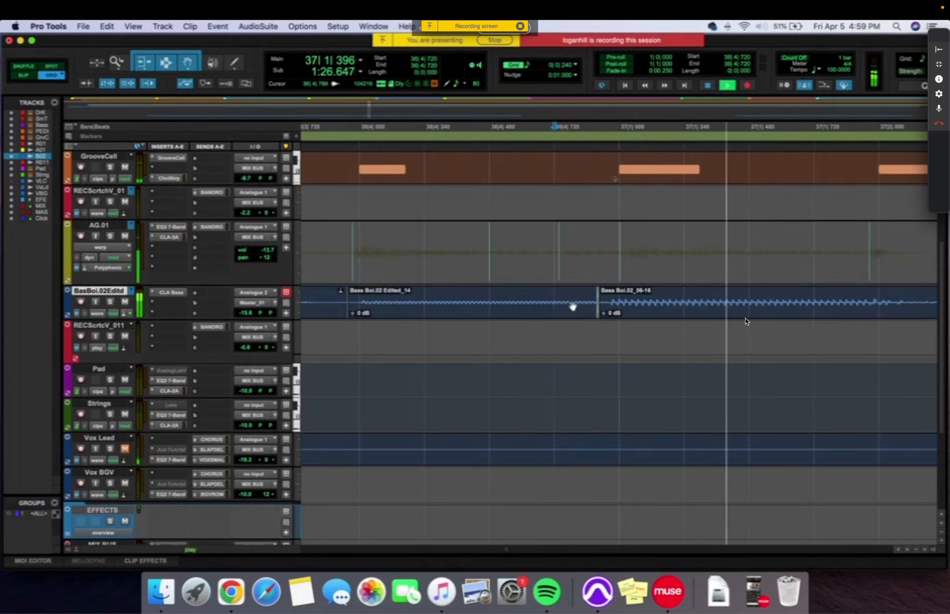
key("space")
Step: Extend the start of the Bass Boi.02 Edited_14-02 clip back to 36|3|918 so it meets the preceding bass clip
key("super+bracketleft")
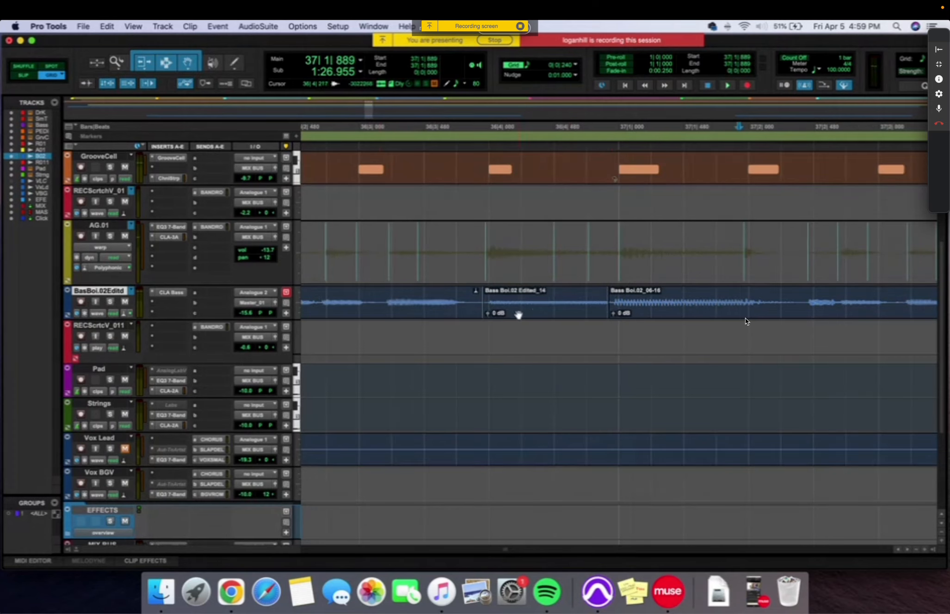
key("super+bracketleft")
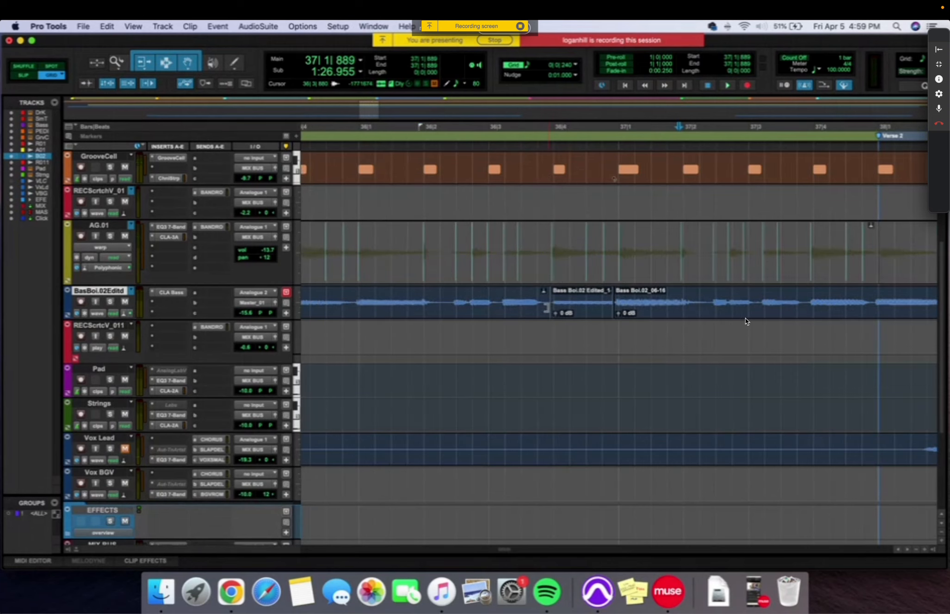
left_click(555, 307)
key("super+bracketright")
key("super+bracketright")
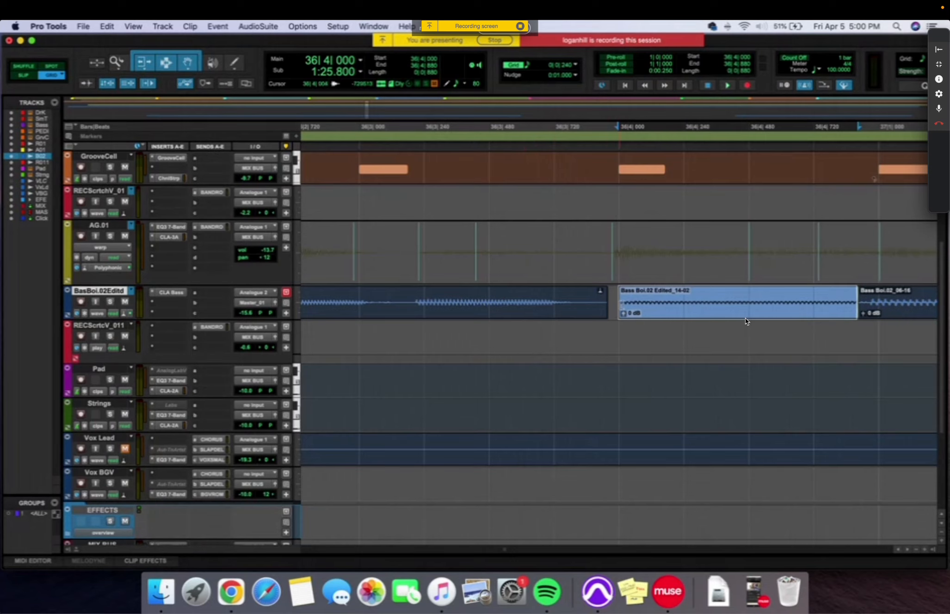
left_click_drag(620, 305, 609, 305)
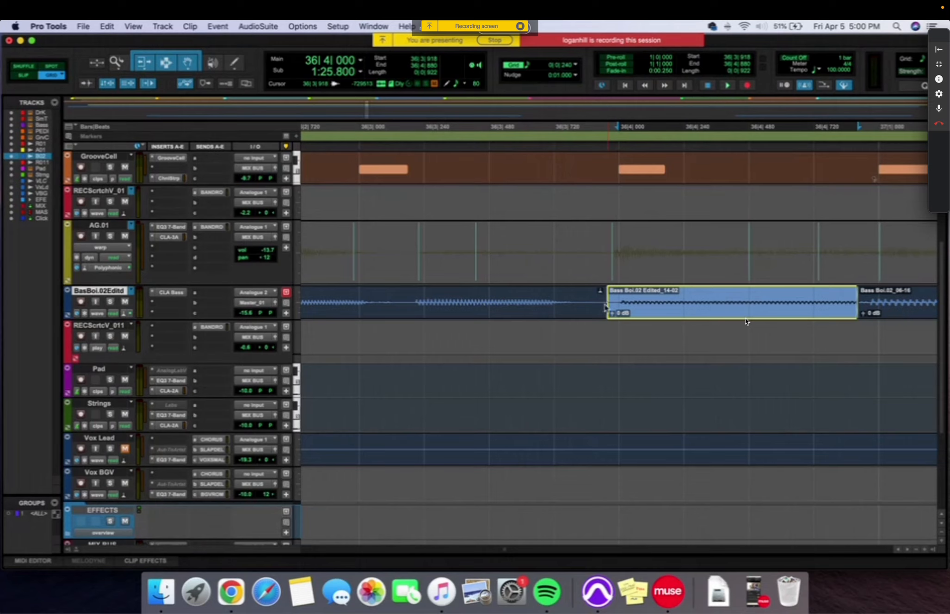
Step: Try a crossfade from 36|3|876 to 36|4|000 into the Edited_14 clip, skip the invalid fades, and undo the last edits
left_click_drag(605, 308, 603, 322)
left_click(620, 332)
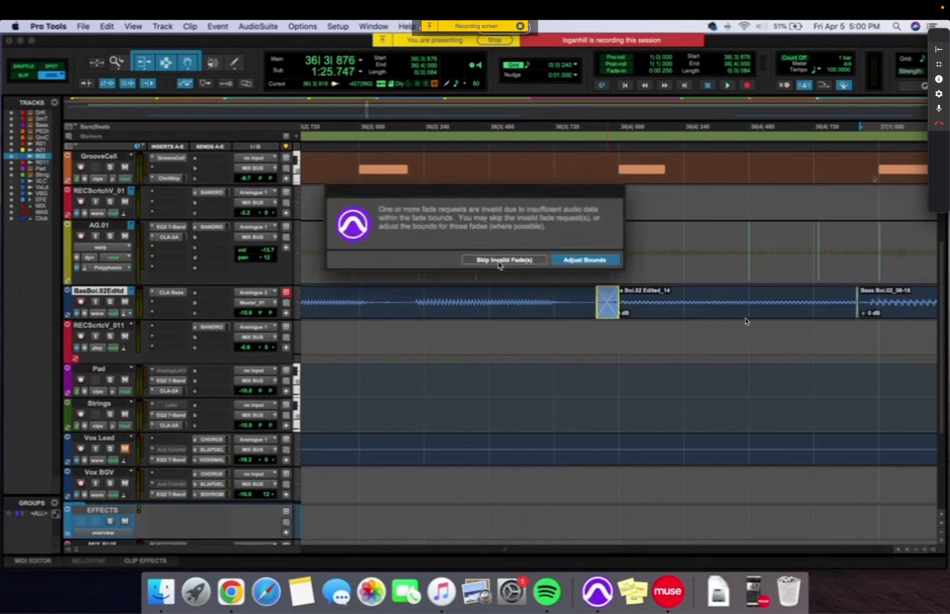
left_click(501, 262)
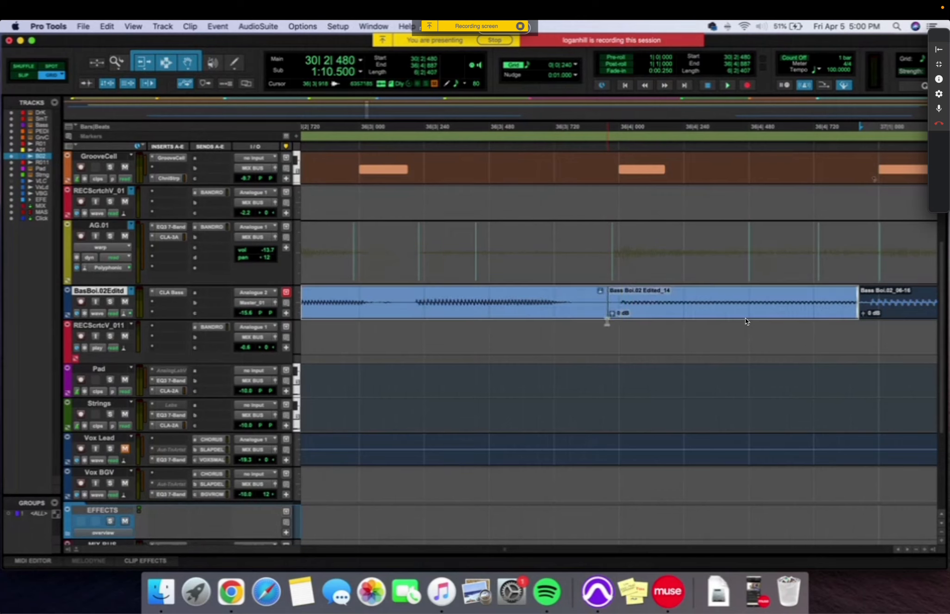
key("super+z")
key("super+z")
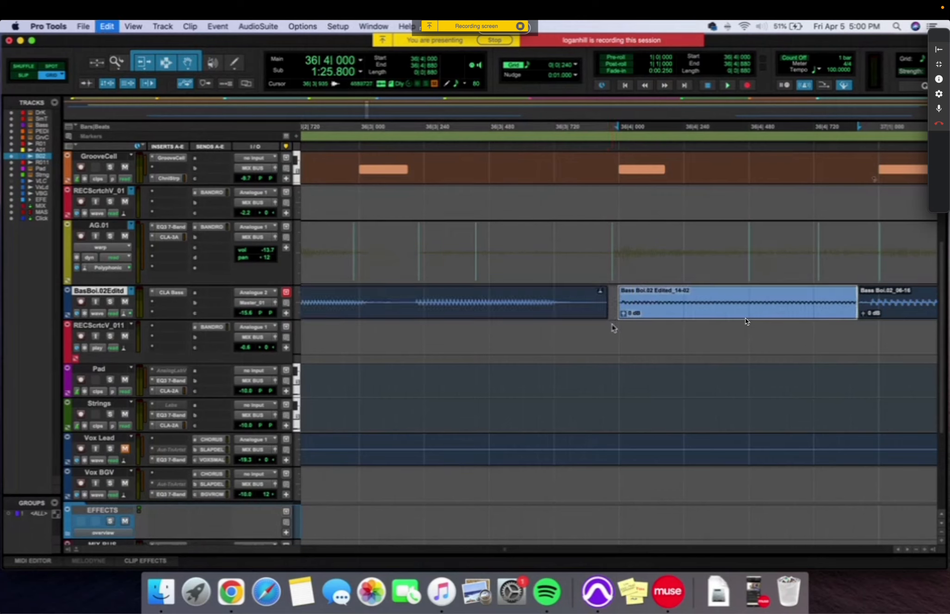
Step: Create a short crossfade from the preceding bass clip into Edited_14, adjusting its bounds to 36|3|918 through 36|3|935
left_click_drag(605, 316, 604, 313)
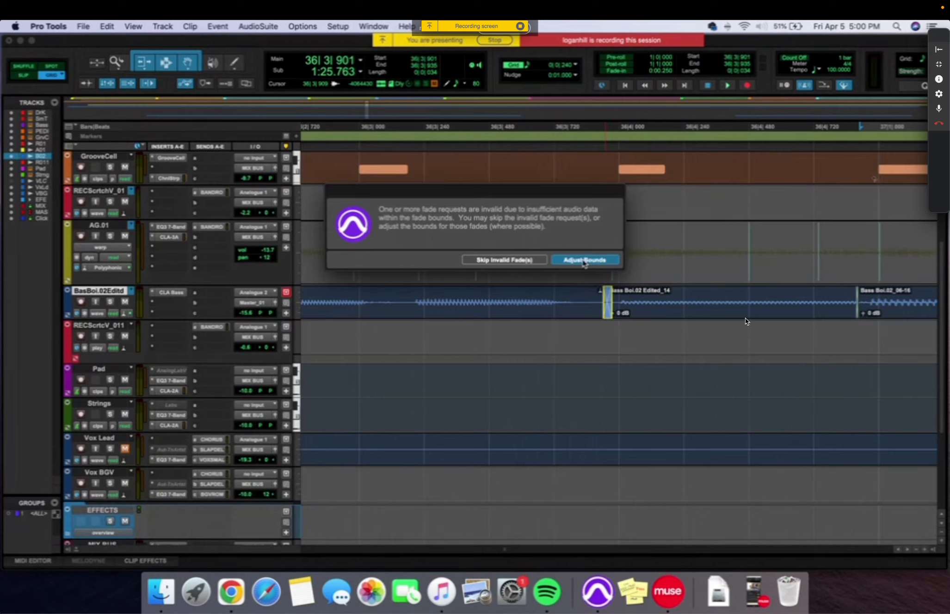
left_click(584, 262)
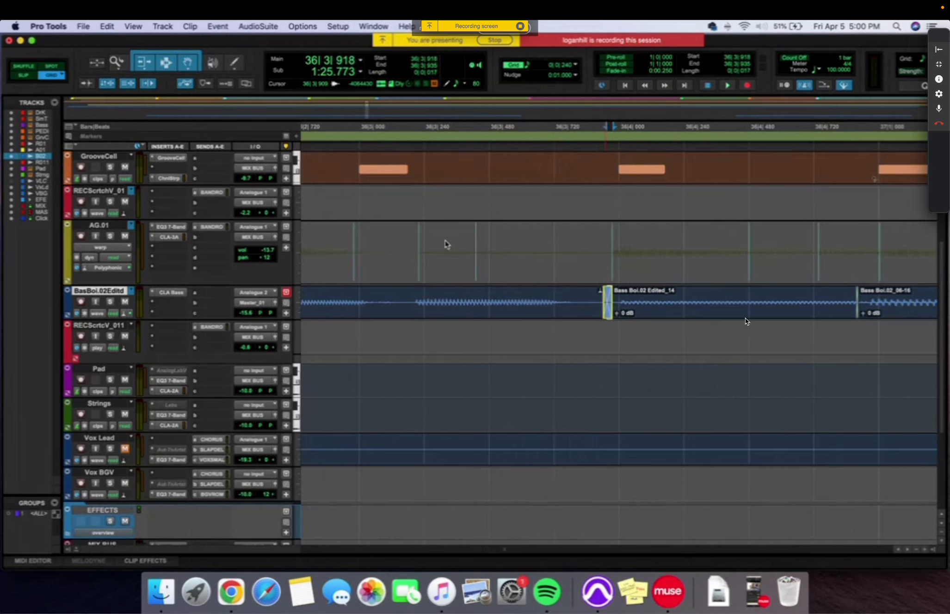
Step: Examine the bass track's clips across the end of Post Chorus 1 and into Verse 2
left_click(448, 295)
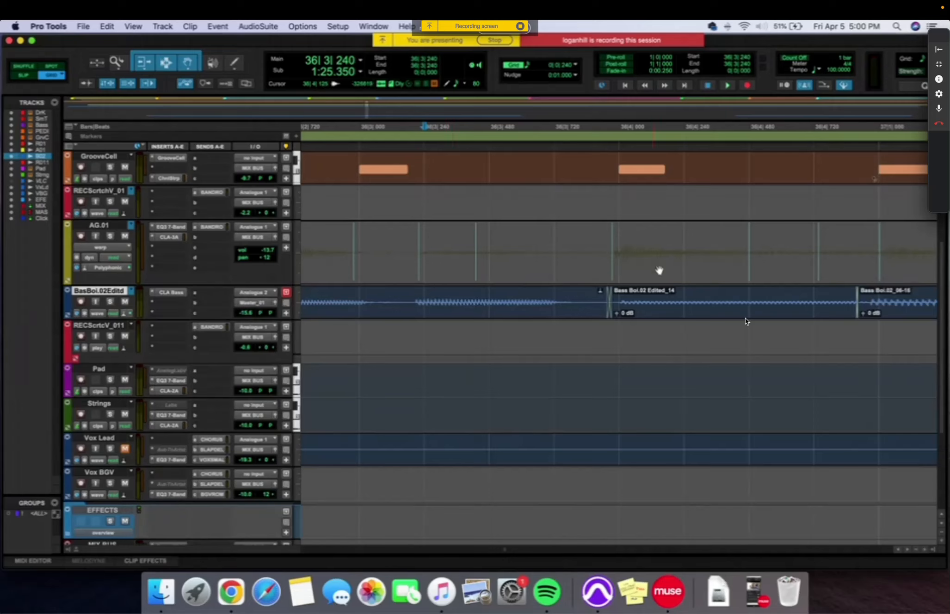
key("super+bracketleft")
key("super+bracketleft")
key("super+bracketleft")
key("super+bracketleft")
key("super+bracketleft")
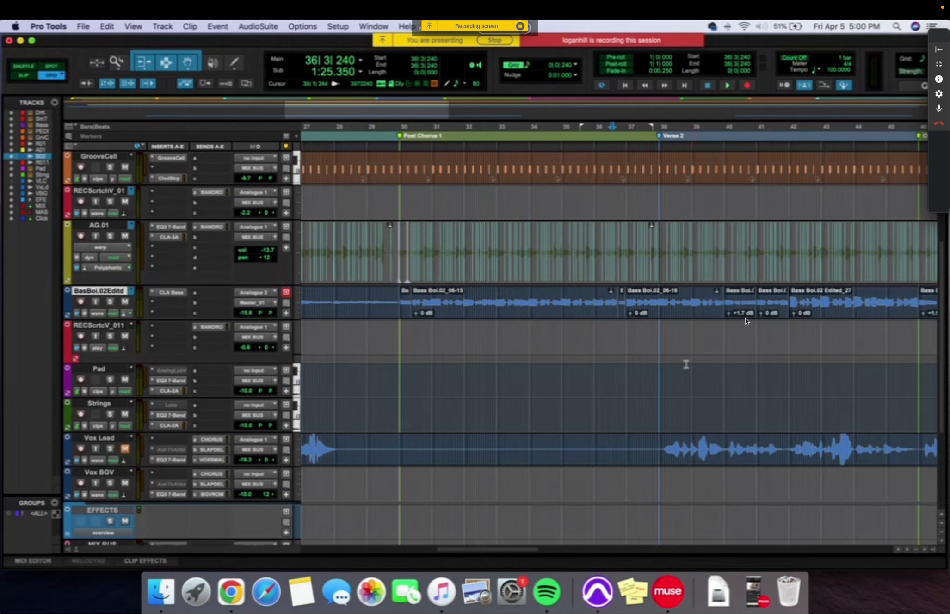
key("super+bracketright")
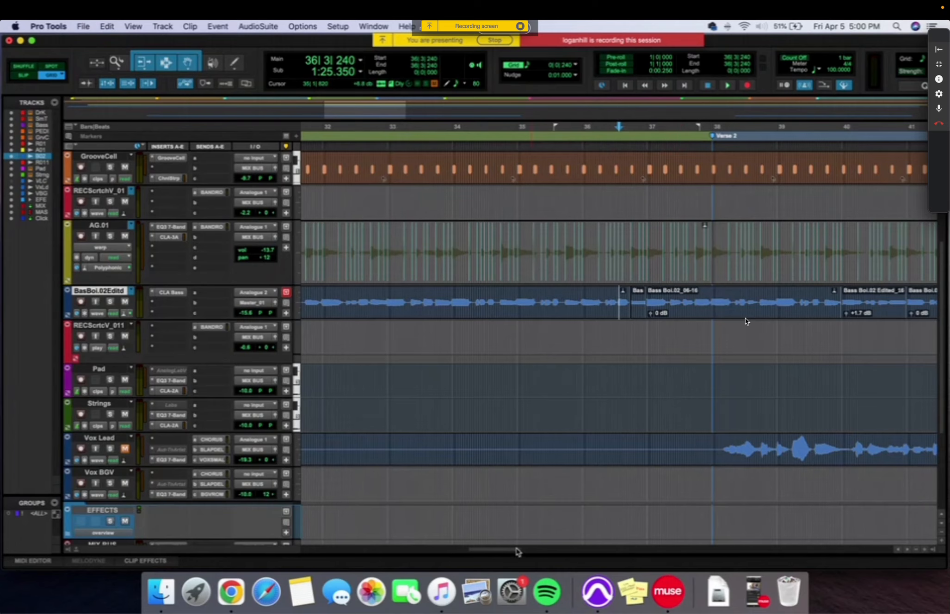
scroll(520, 550, "right", 3)
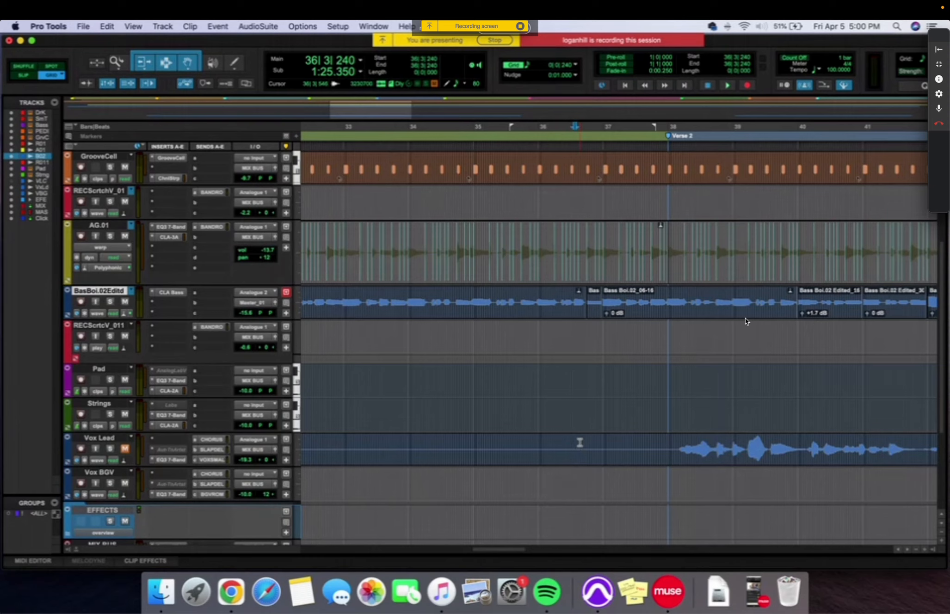
scroll(574, 442, "down", 1)
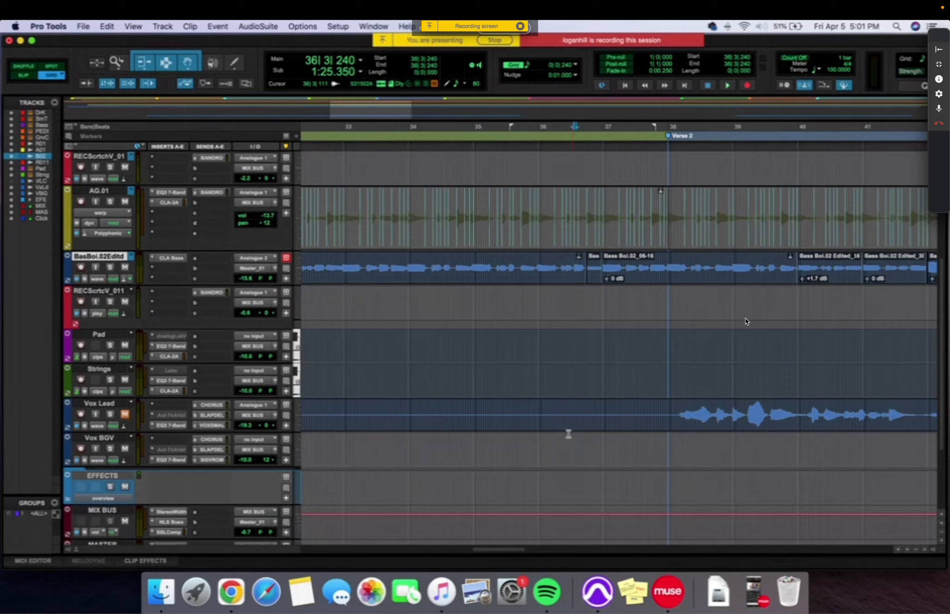
key("super+a")
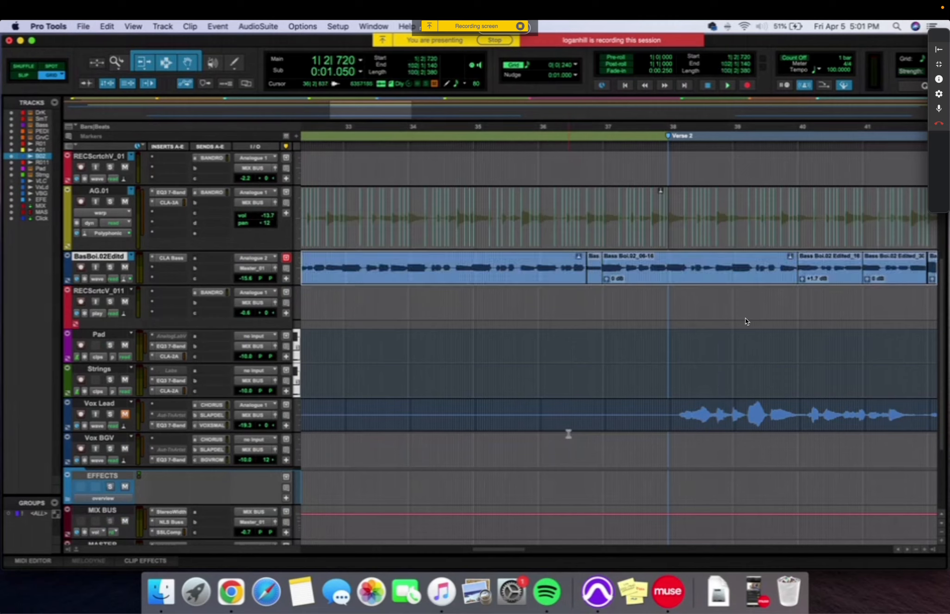
left_click(554, 370)
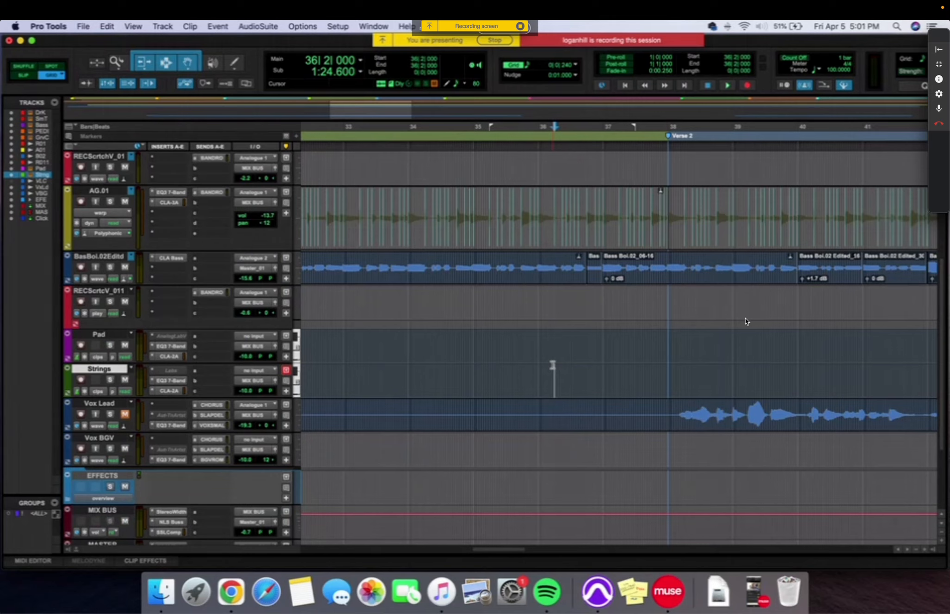
left_click(559, 347)
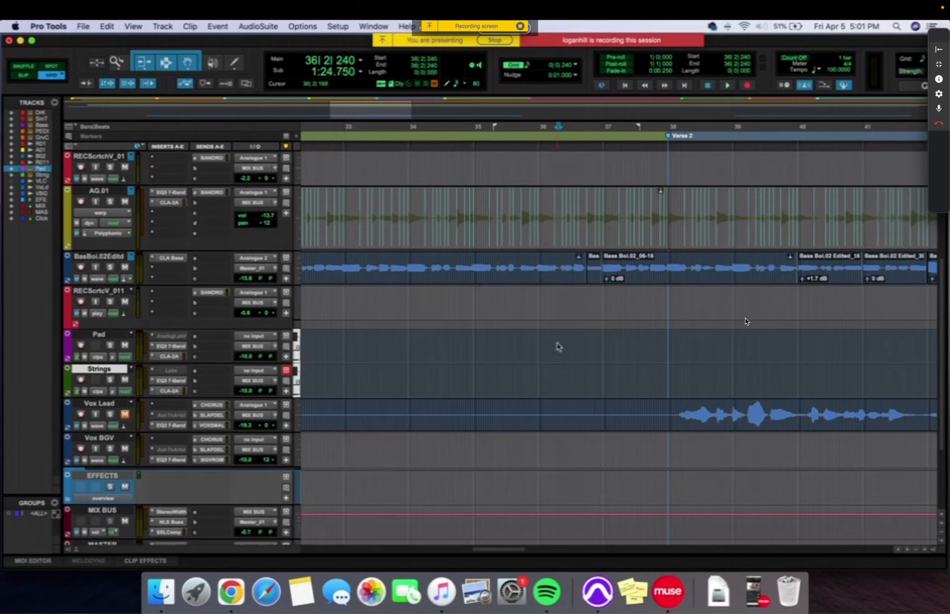
Step: Apply batch fades to all bass clips with 10 ms fade-ins and fade-outs and centered equal-gain crossfades, adjusting invalid bounds and lengths to fit
left_click(552, 264)
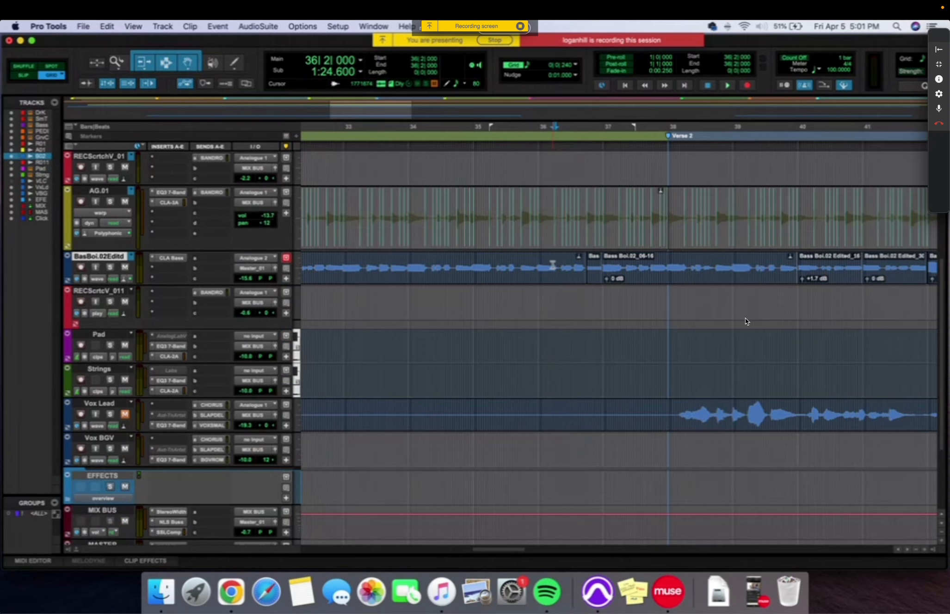
key("super+a")
key("super+f")
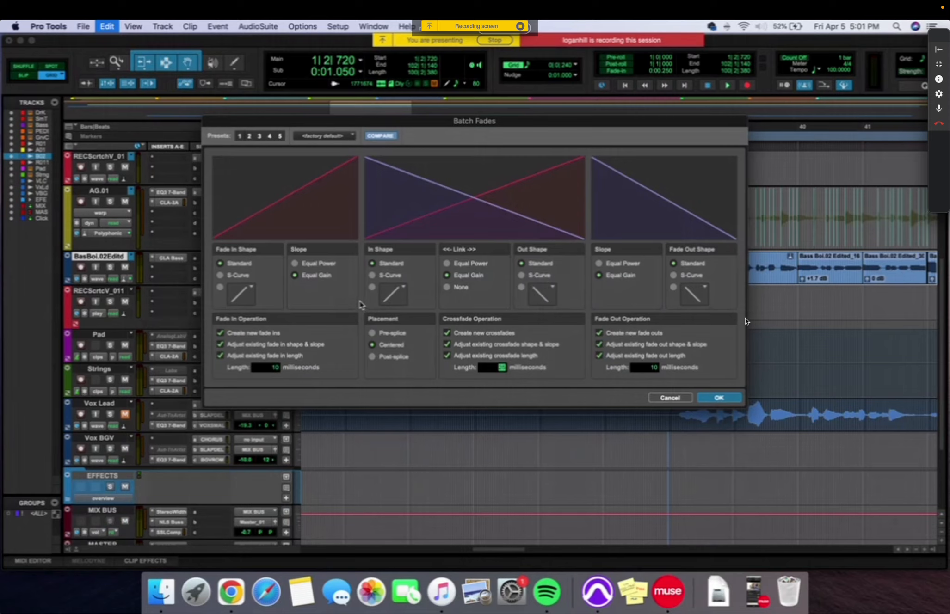
left_click(718, 399)
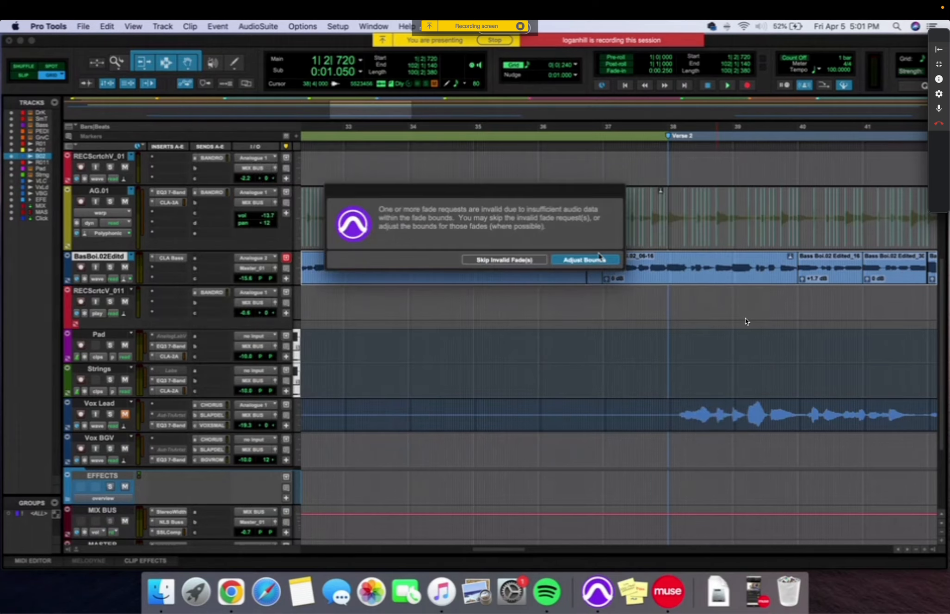
left_click(595, 261)
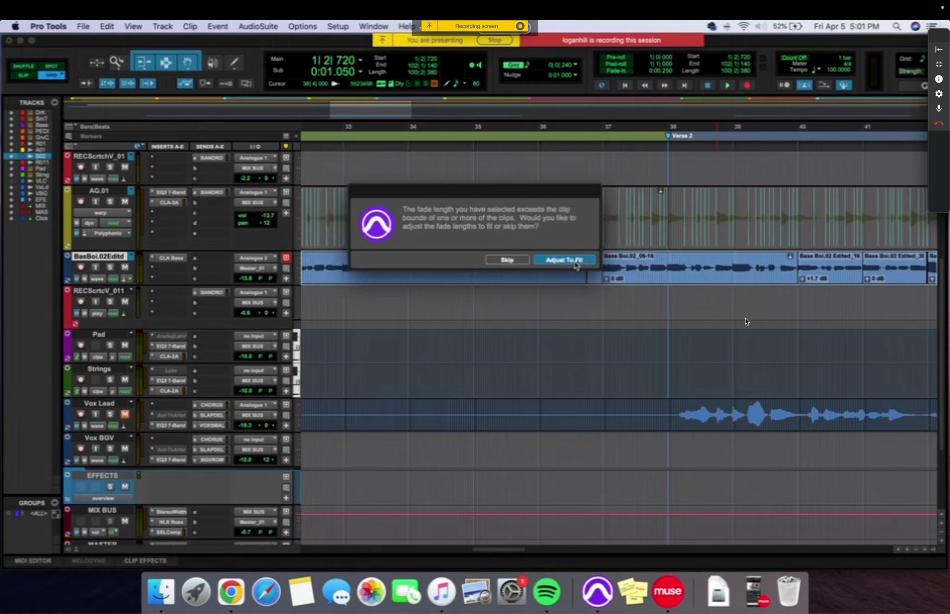
left_click(576, 261)
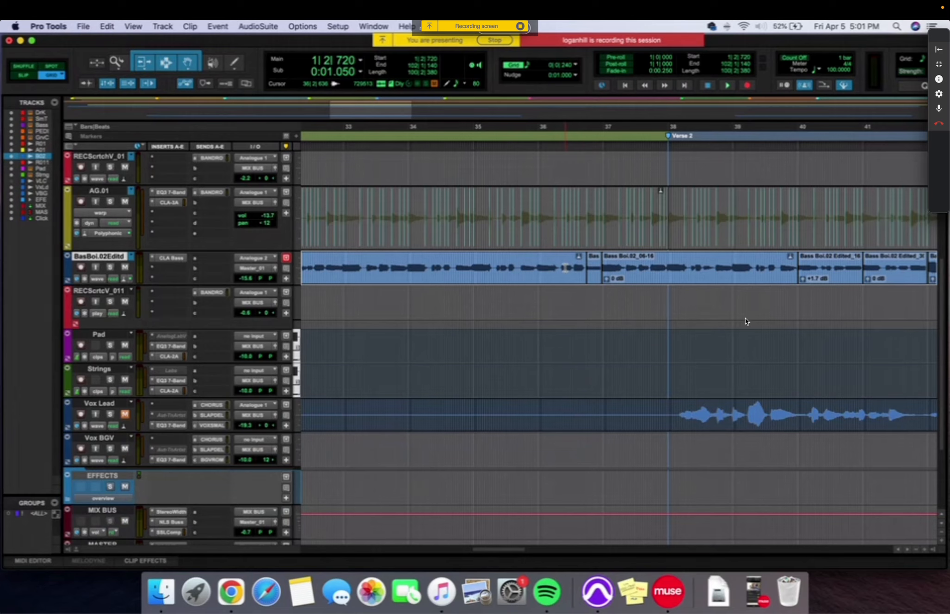
Step: Clear the clip selection and place the edit cursor on the bass track at 38|1|000, the start of Verse 2
left_click(627, 269)
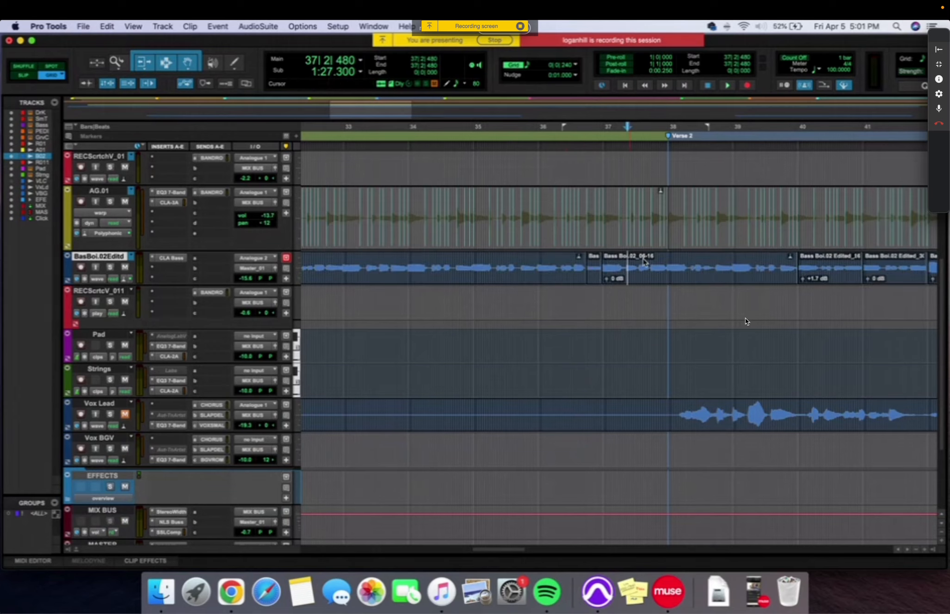
key("Tab")
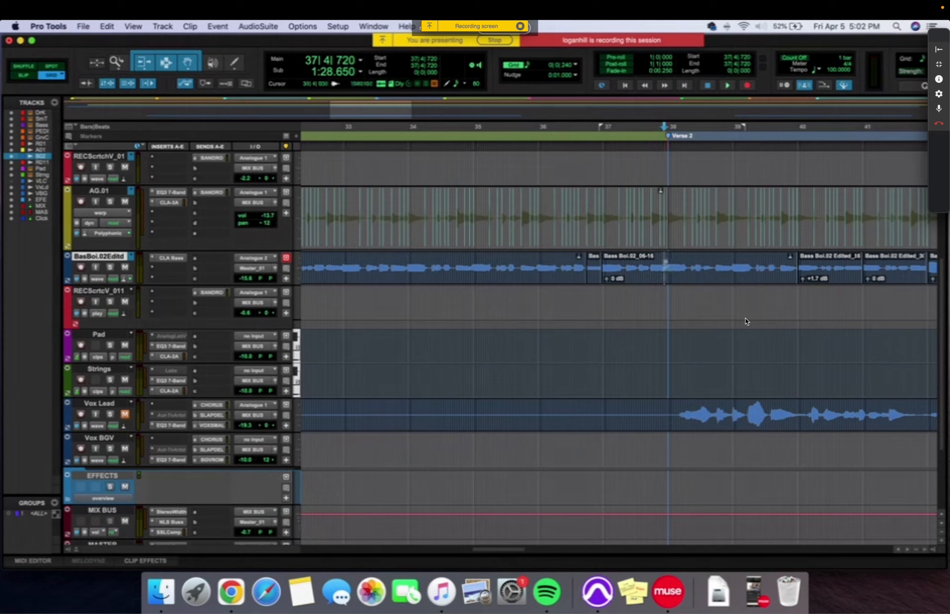
left_click(668, 264)
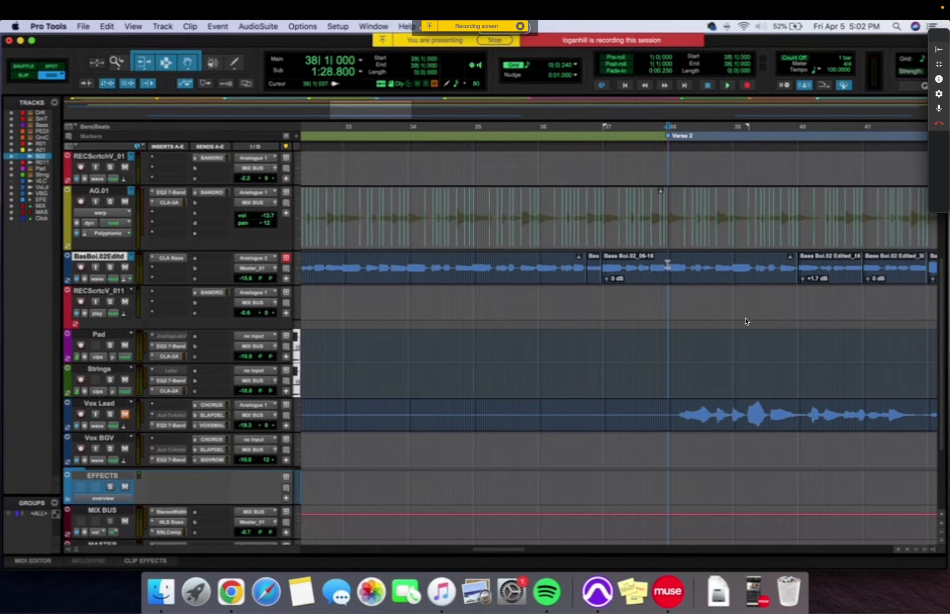